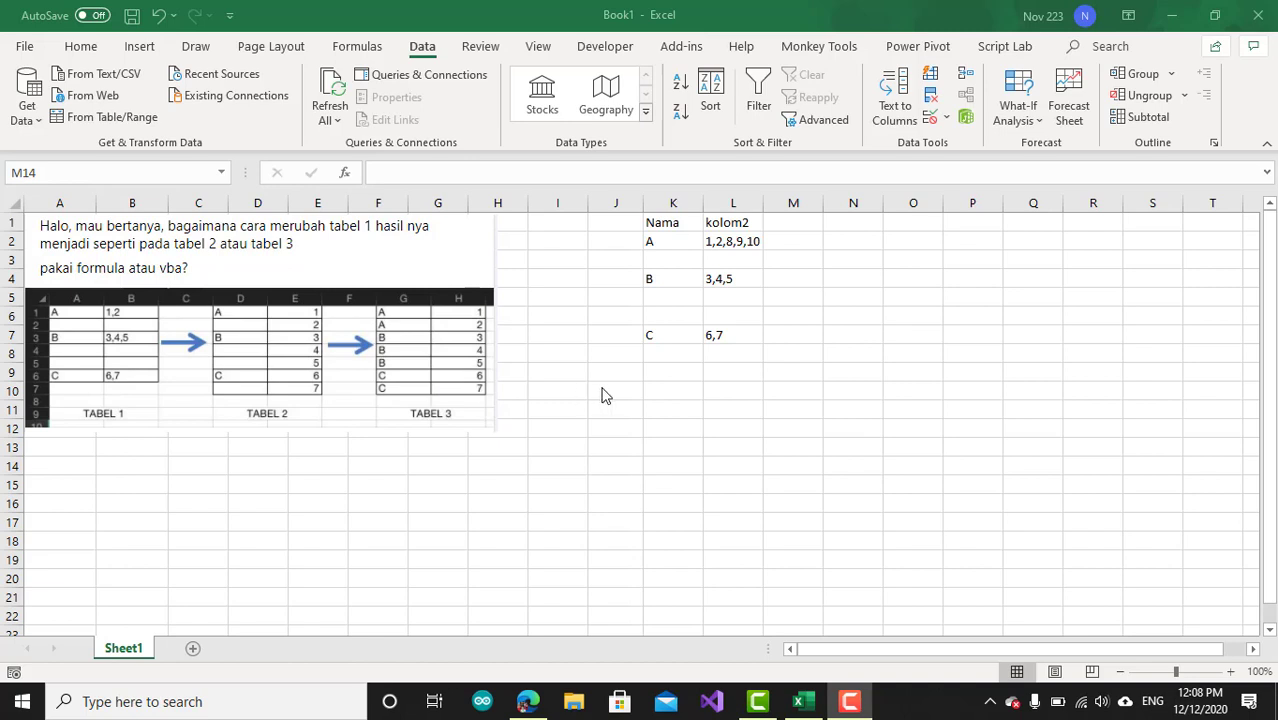
# Shorten name A's list in L2 from 1,2,8,9,10 to 1,2 and select the Nama/kolom2 range
pyautogui.click(670, 245)
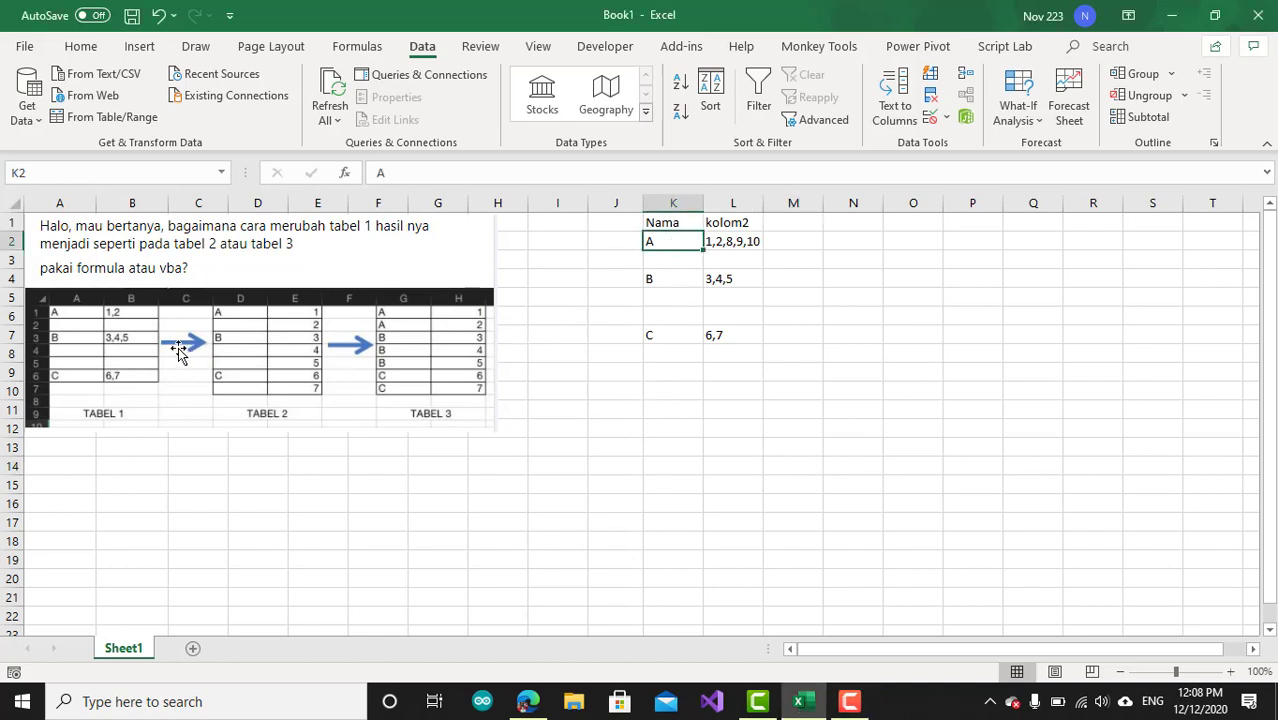
pyautogui.click(735, 245)
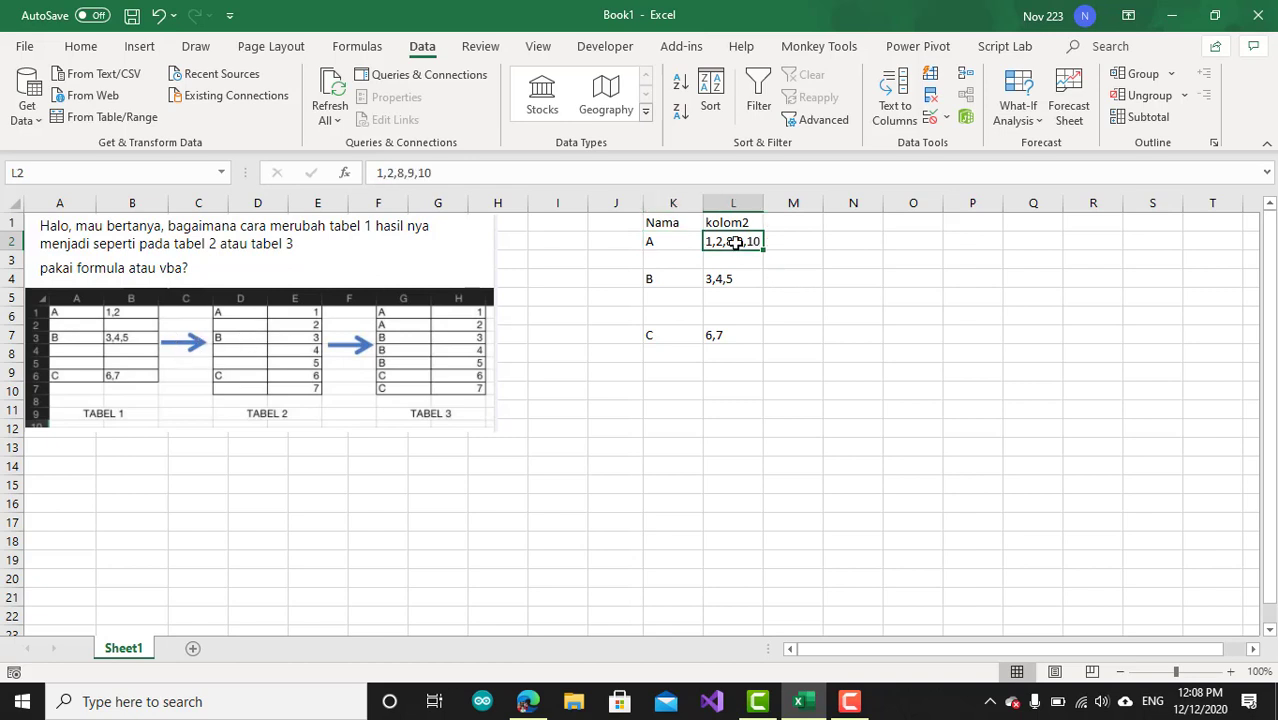
pyautogui.click(566, 174)
pyautogui.hotkey('shift', 'Left')
pyautogui.hotkey('shift', 'Left')
pyautogui.hotkey('shift', 'Left')
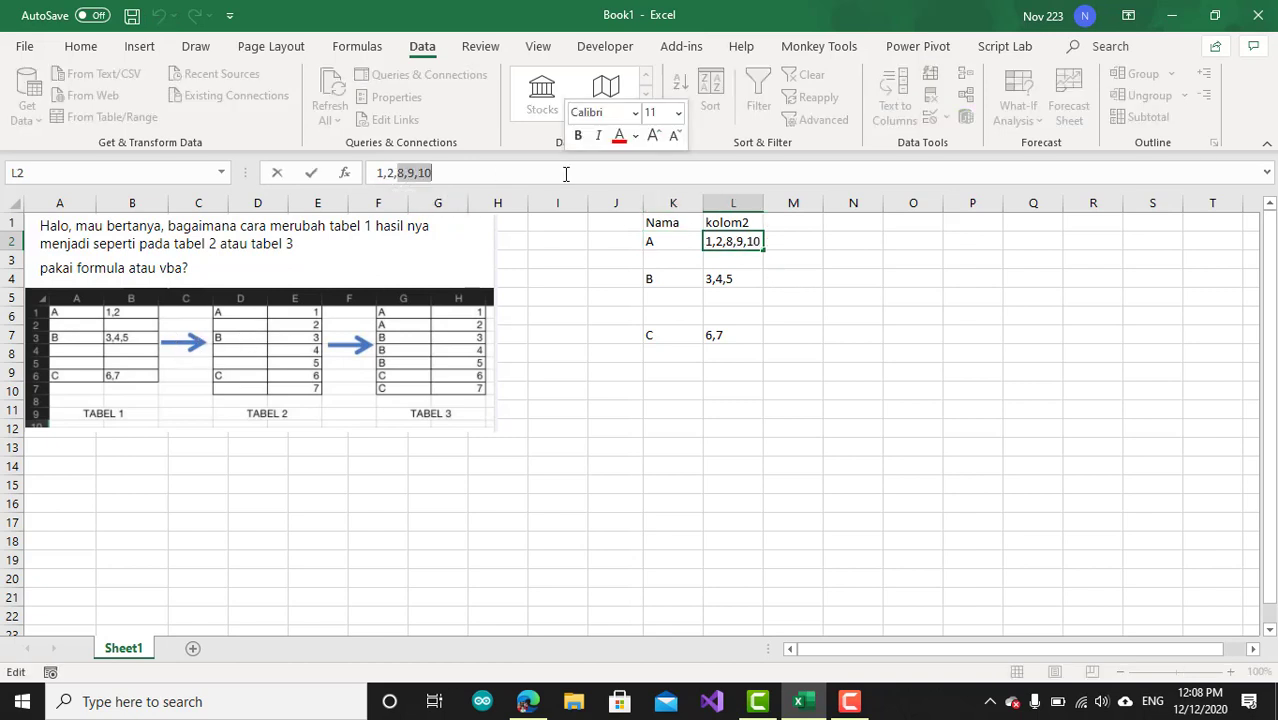
pyautogui.press('BackSpace')
pyautogui.click(719, 292)
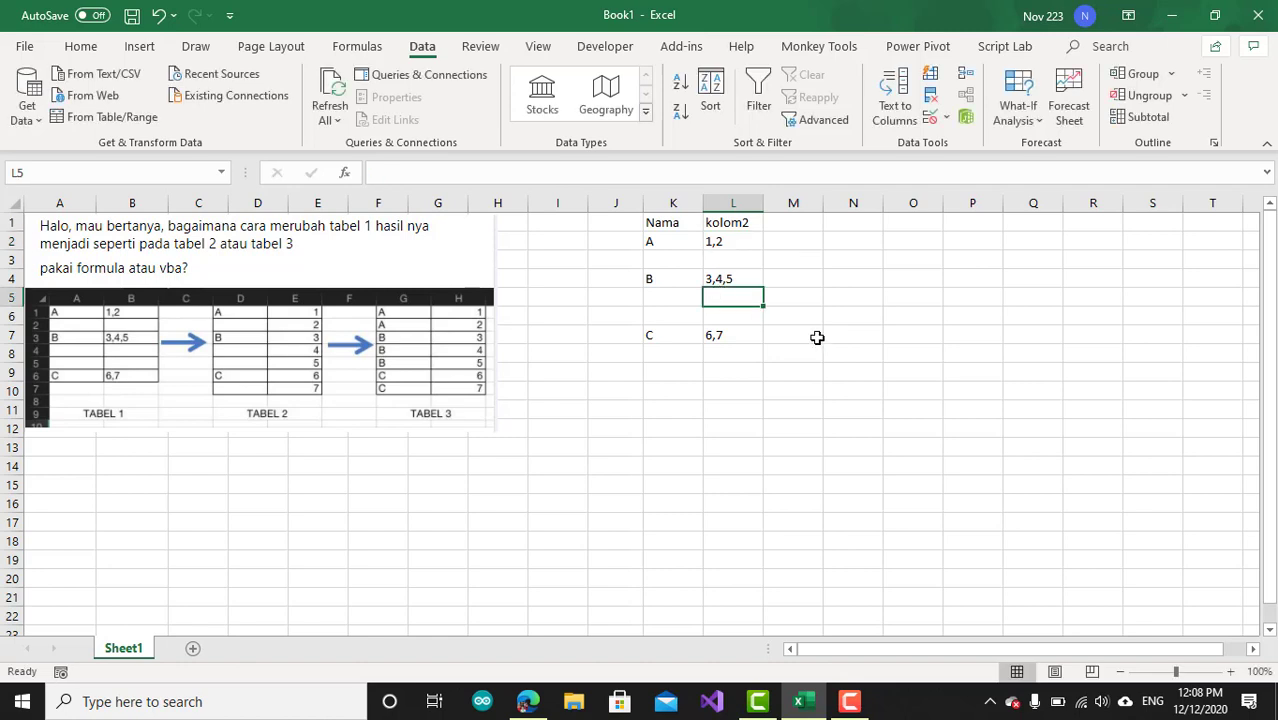
pyautogui.click(836, 348)
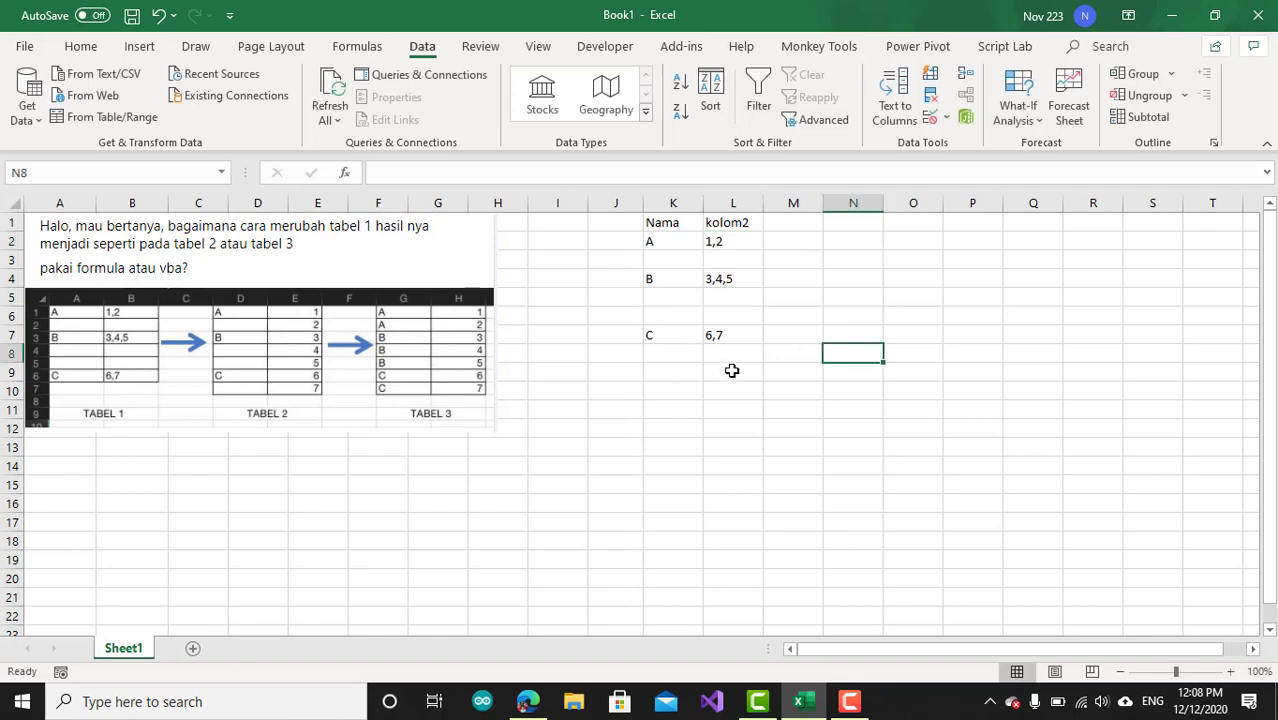
pyautogui.moveTo(665, 222)
pyautogui.mouseDown()
pyautogui.moveTo(733, 277)
pyautogui.moveTo(732, 345)
pyautogui.moveTo(730, 334)
pyautogui.mouseUp()
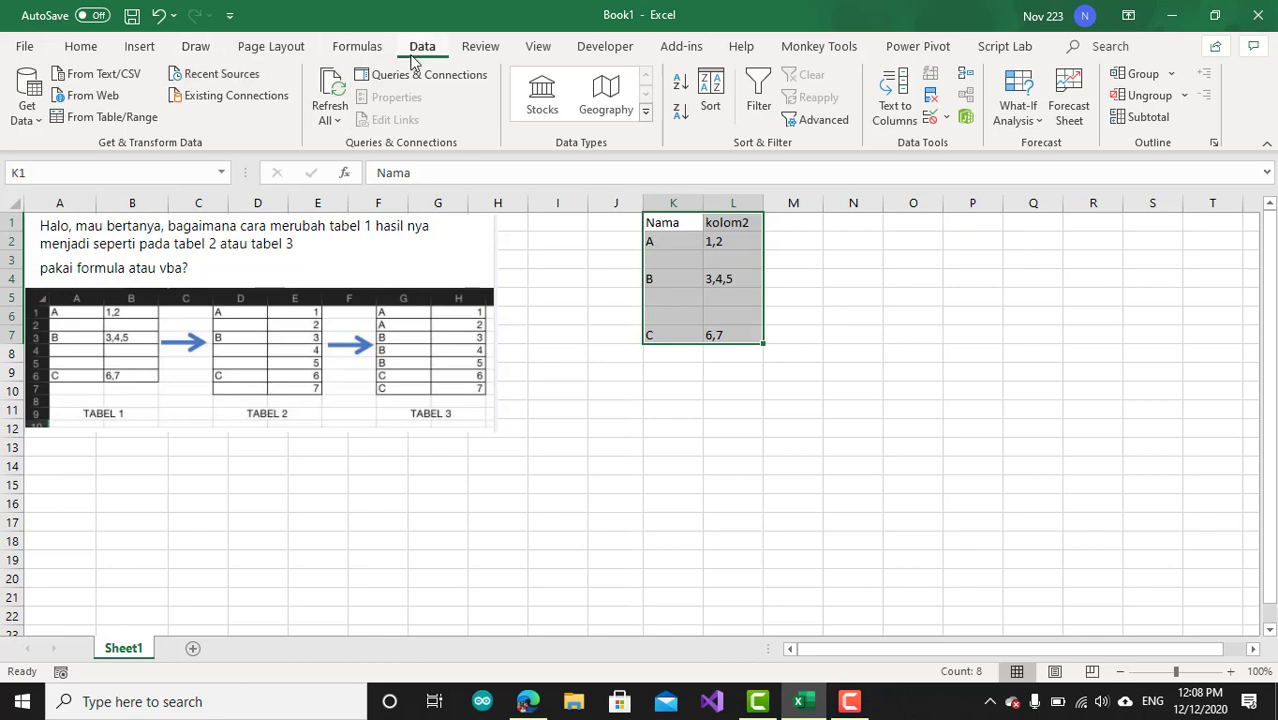
# Format K1:L7 as an orange Medium-style table with headers, creating Table4
pyautogui.click(80, 46)
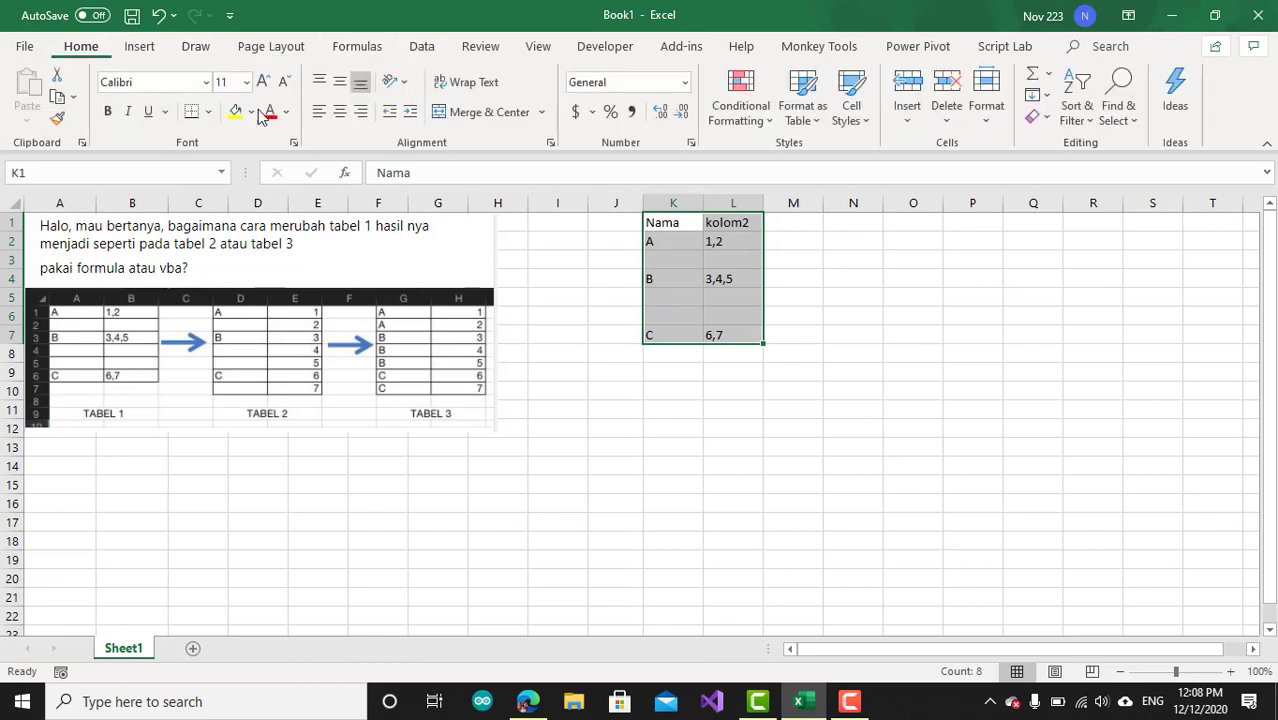
pyautogui.click(800, 118)
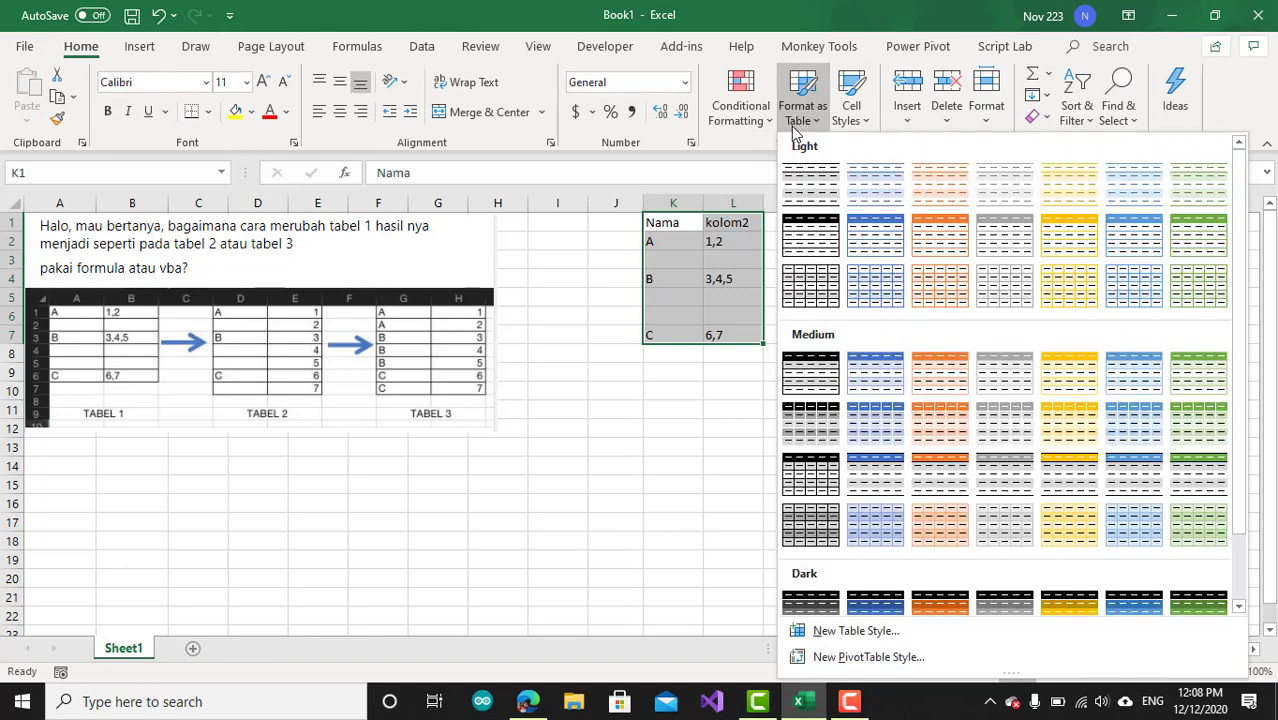
pyautogui.click(940, 428)
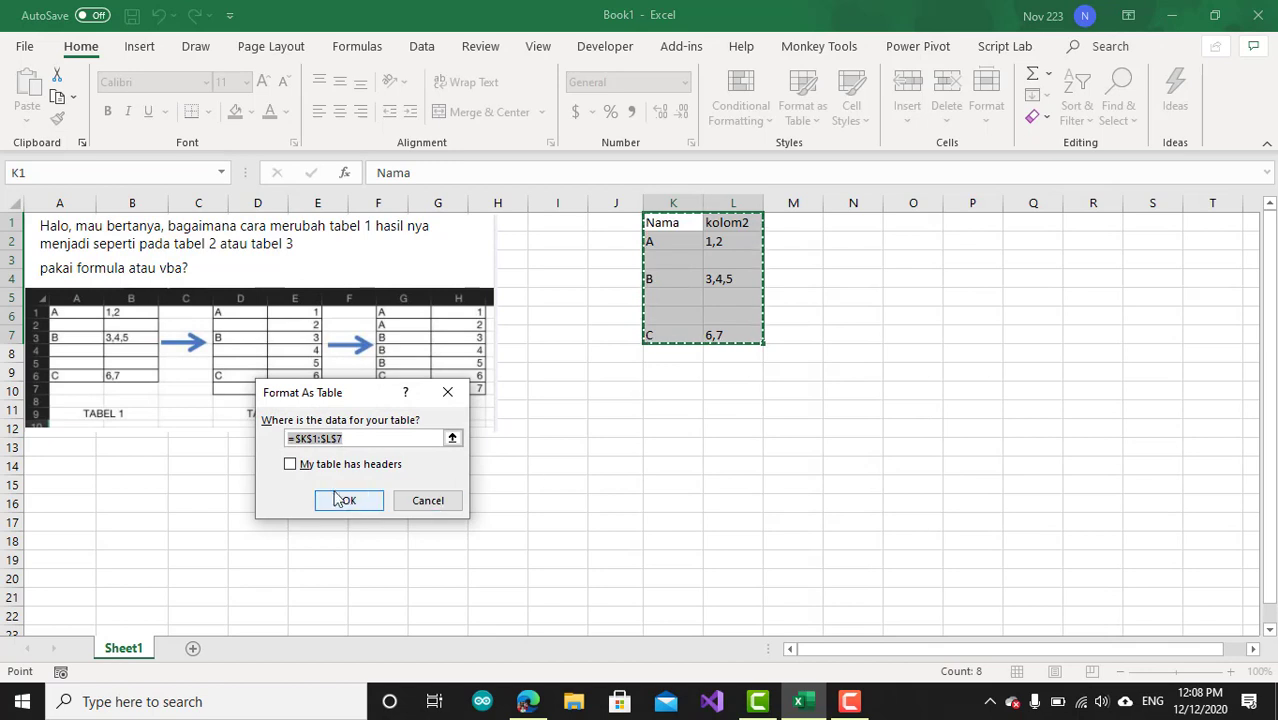
pyautogui.click(307, 468)
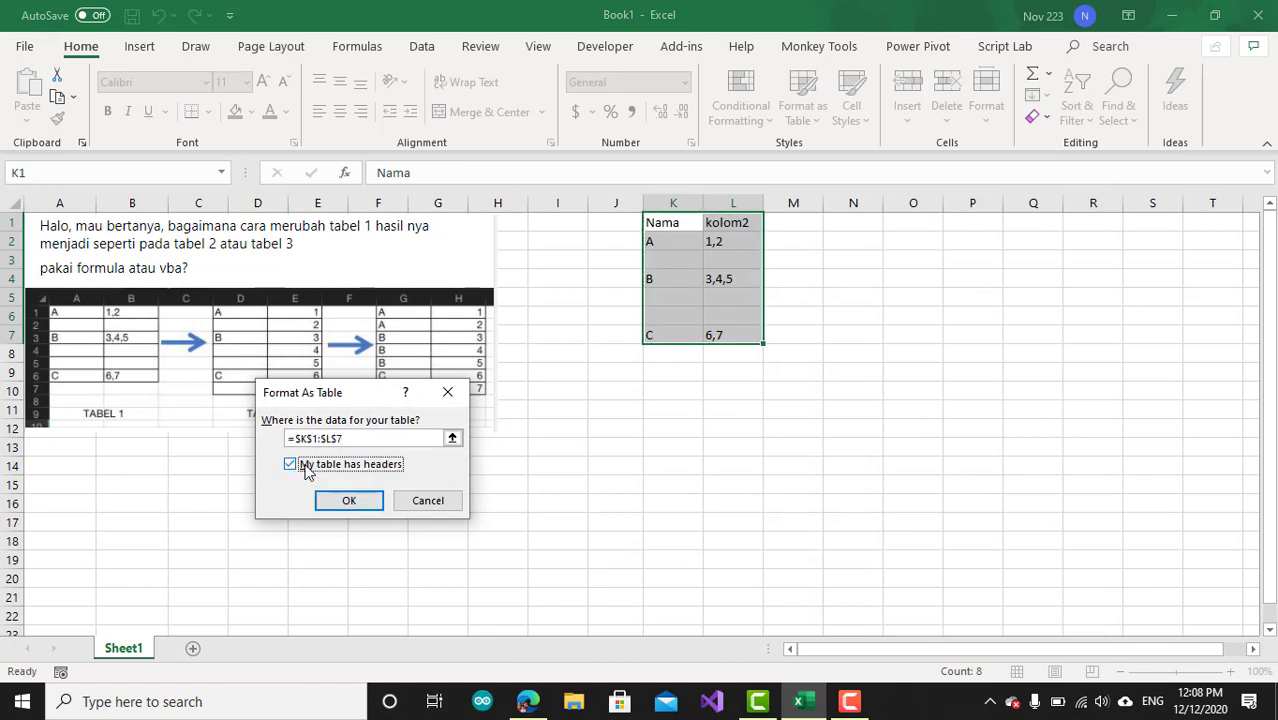
pyautogui.click(356, 502)
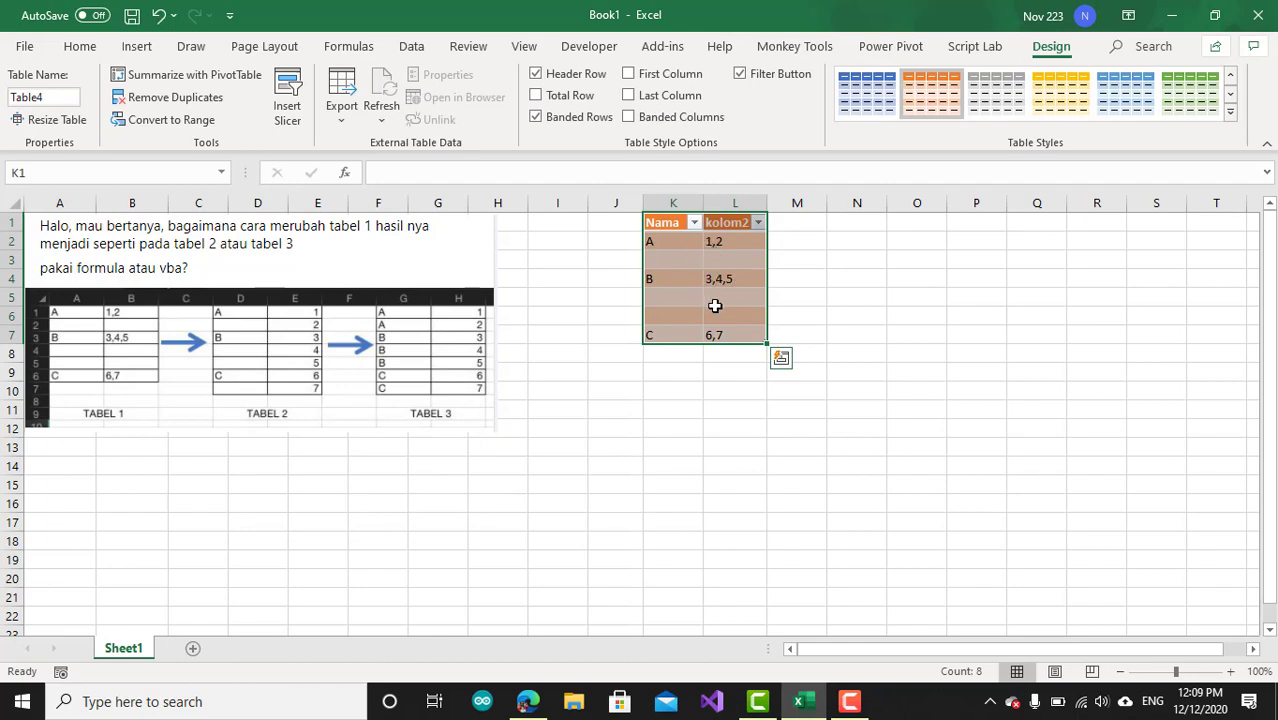
pyautogui.click(714, 305)
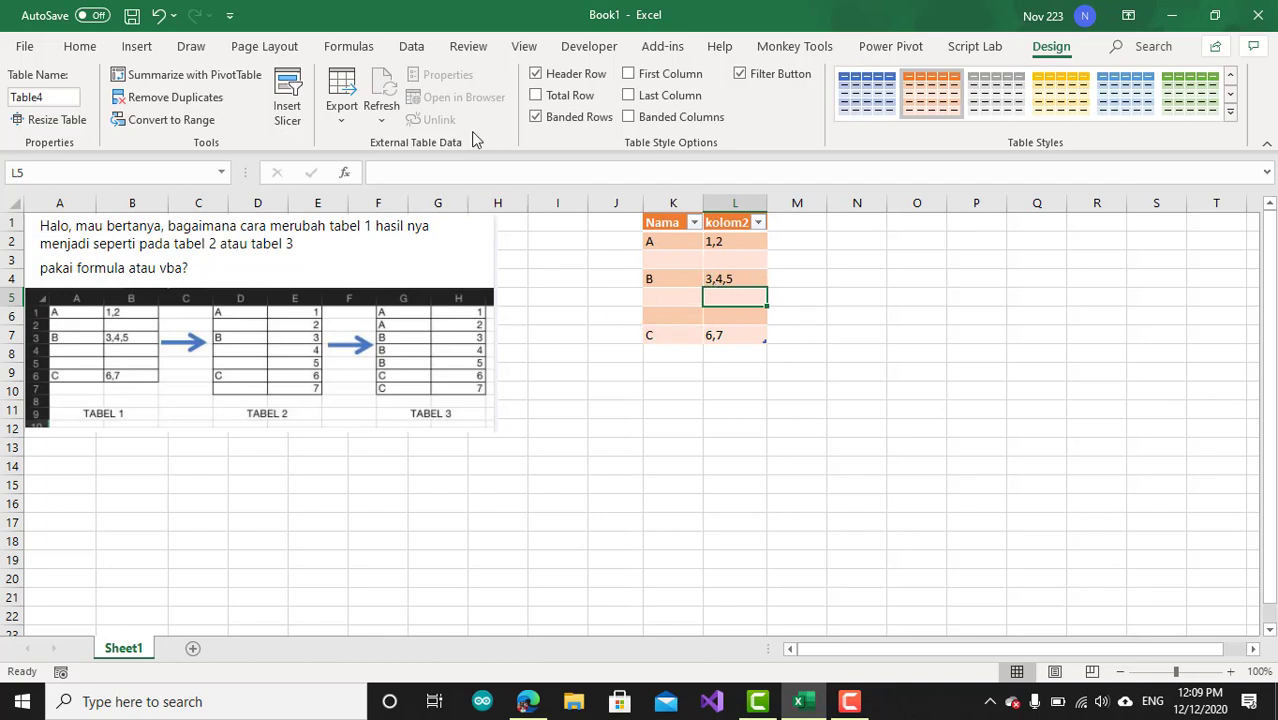
pyautogui.click(416, 56)
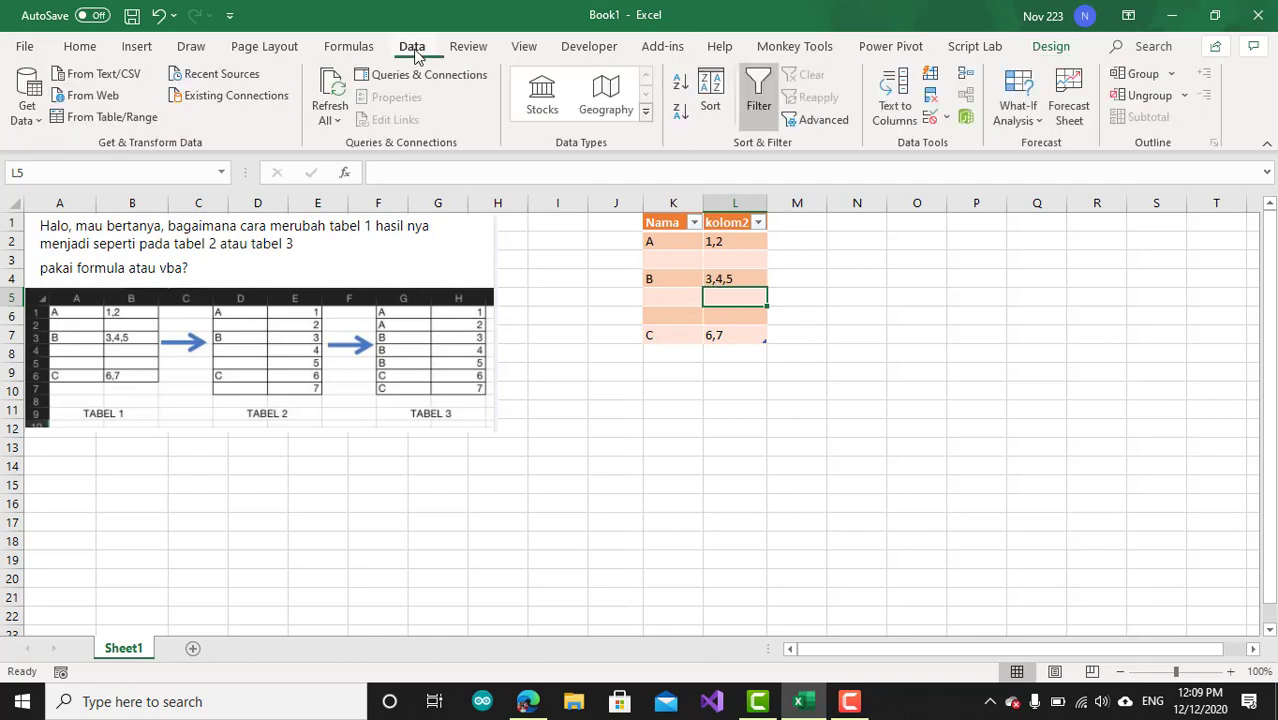
# Load Table4 into Power Query, delete the Changed Type step, and filter out null Nama rows
pyautogui.click(95, 119)
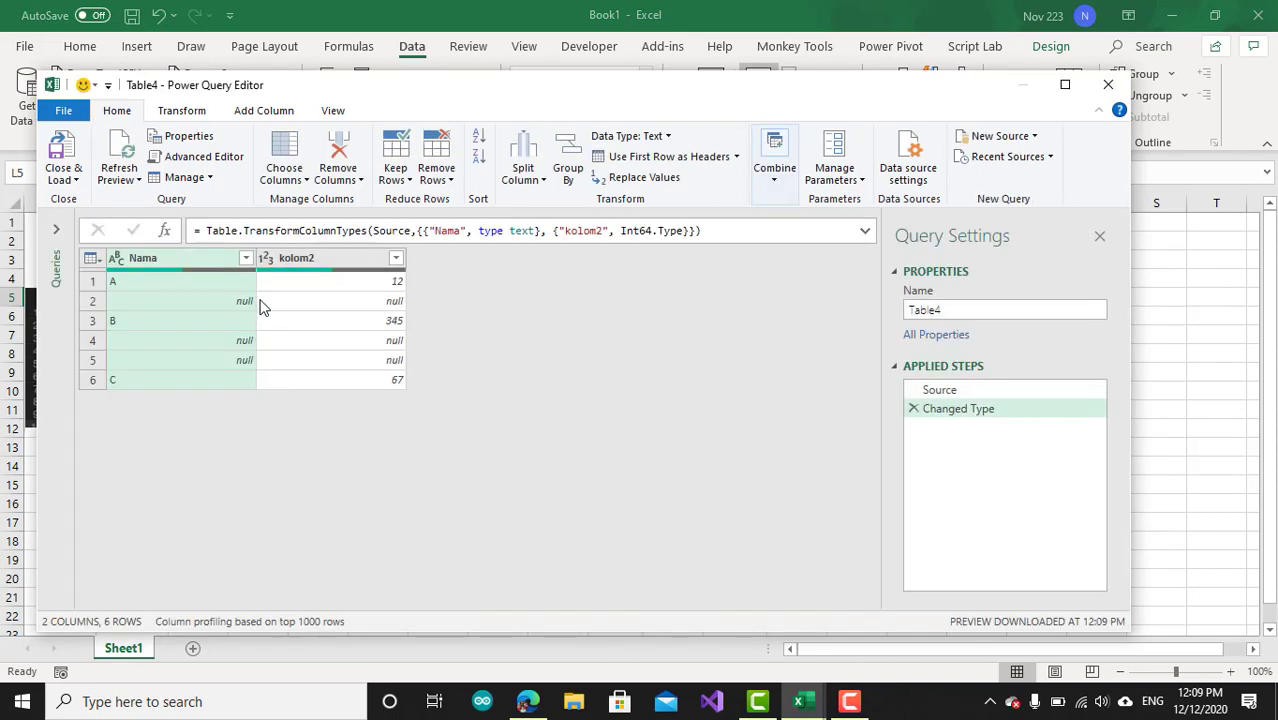
pyautogui.click(913, 409)
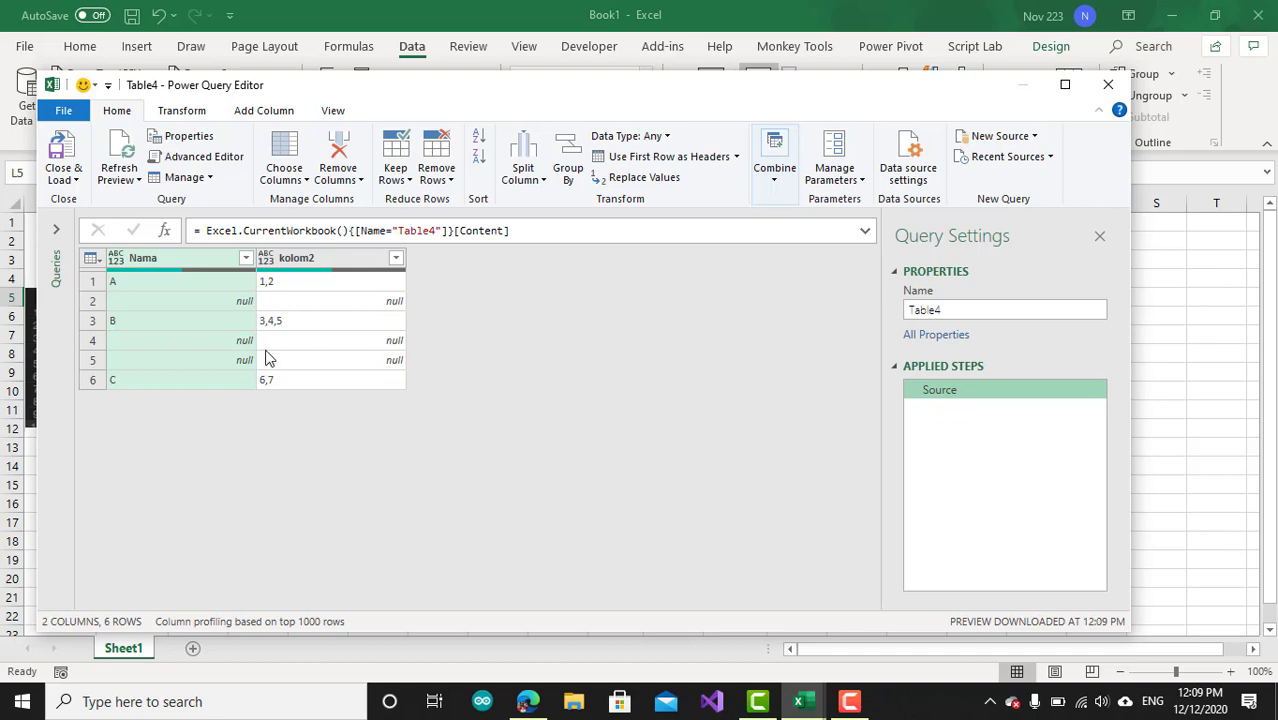
pyautogui.click(246, 259)
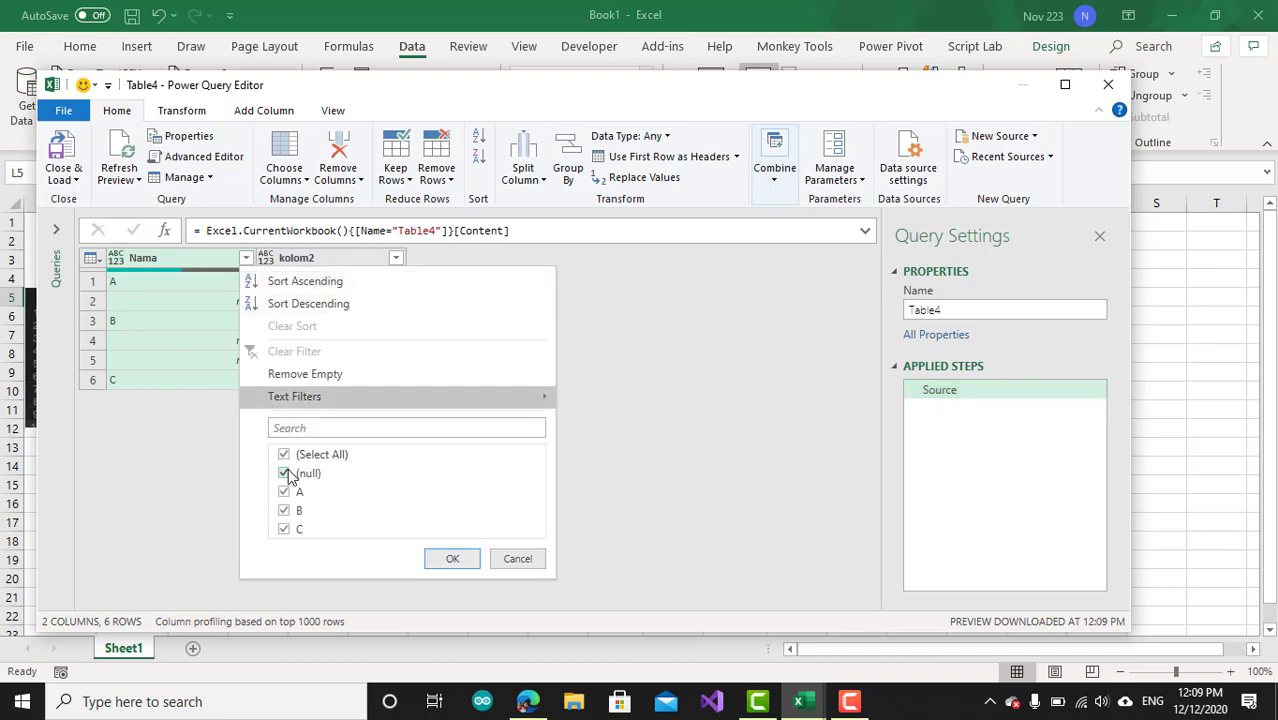
pyautogui.click(450, 560)
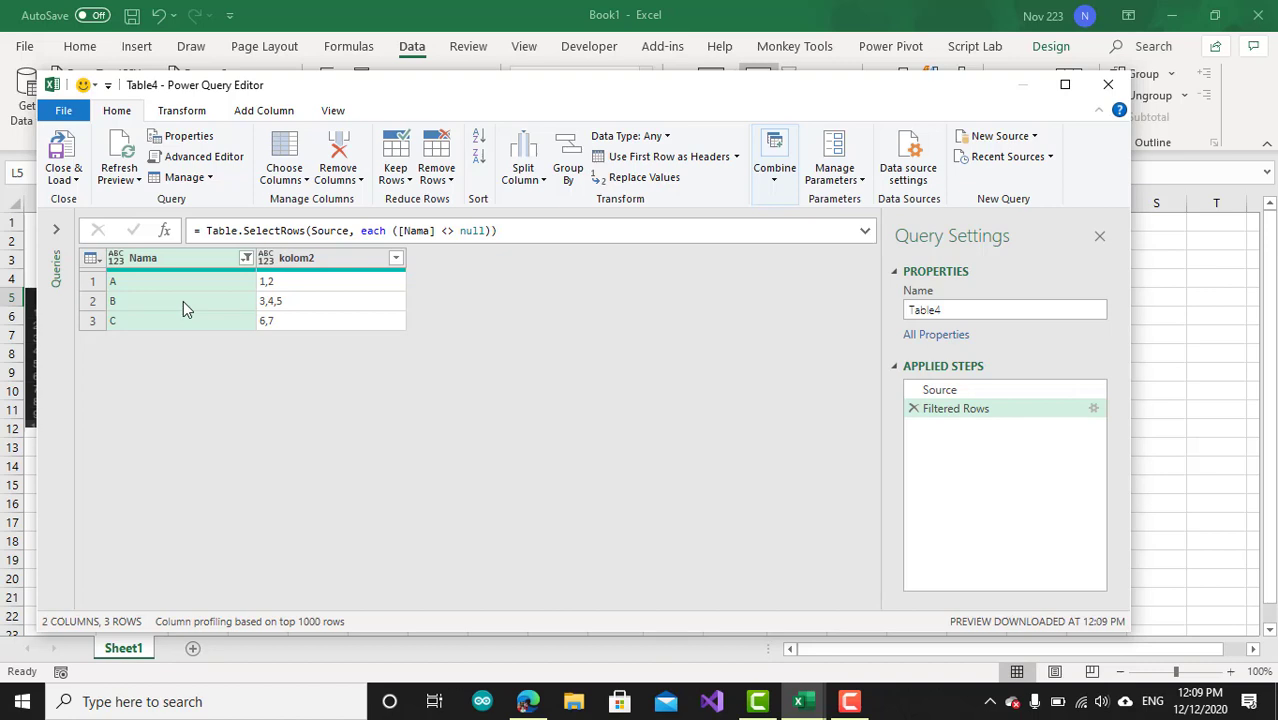
pyautogui.click(282, 112)
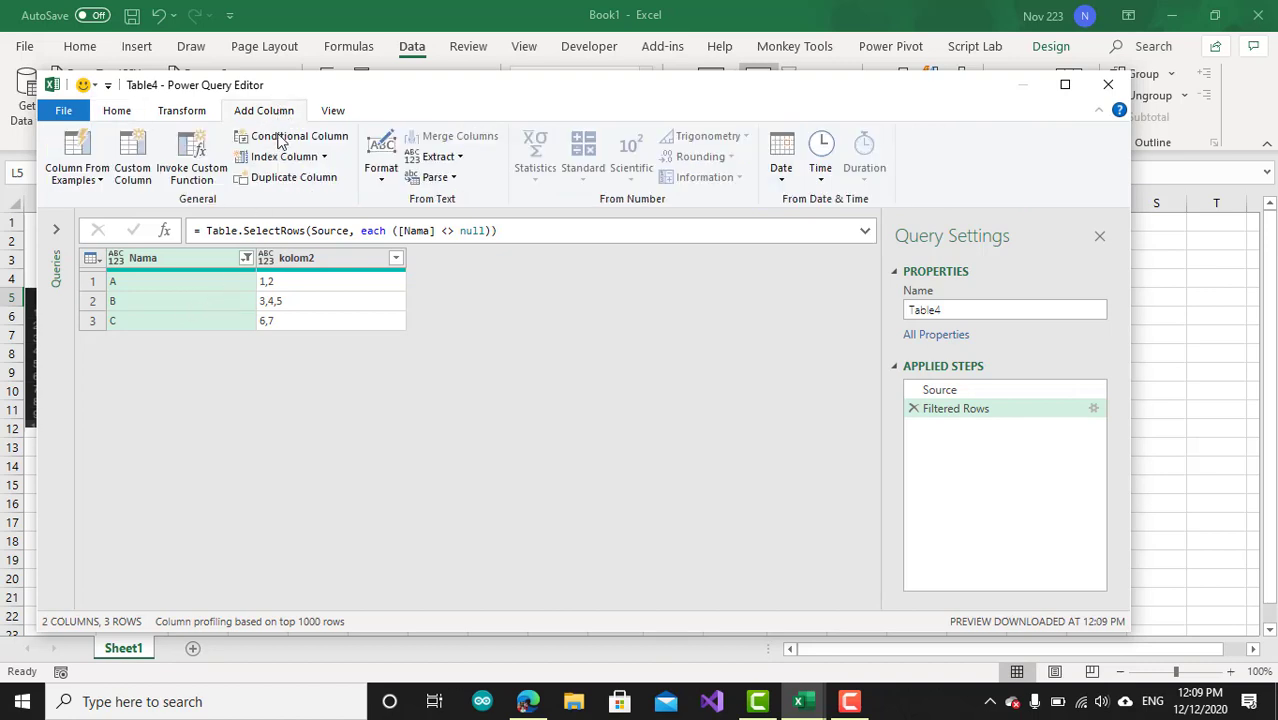
# Add a custom column KolomBantu with the formula "Nama" & [Nama]
pyautogui.click(135, 175)
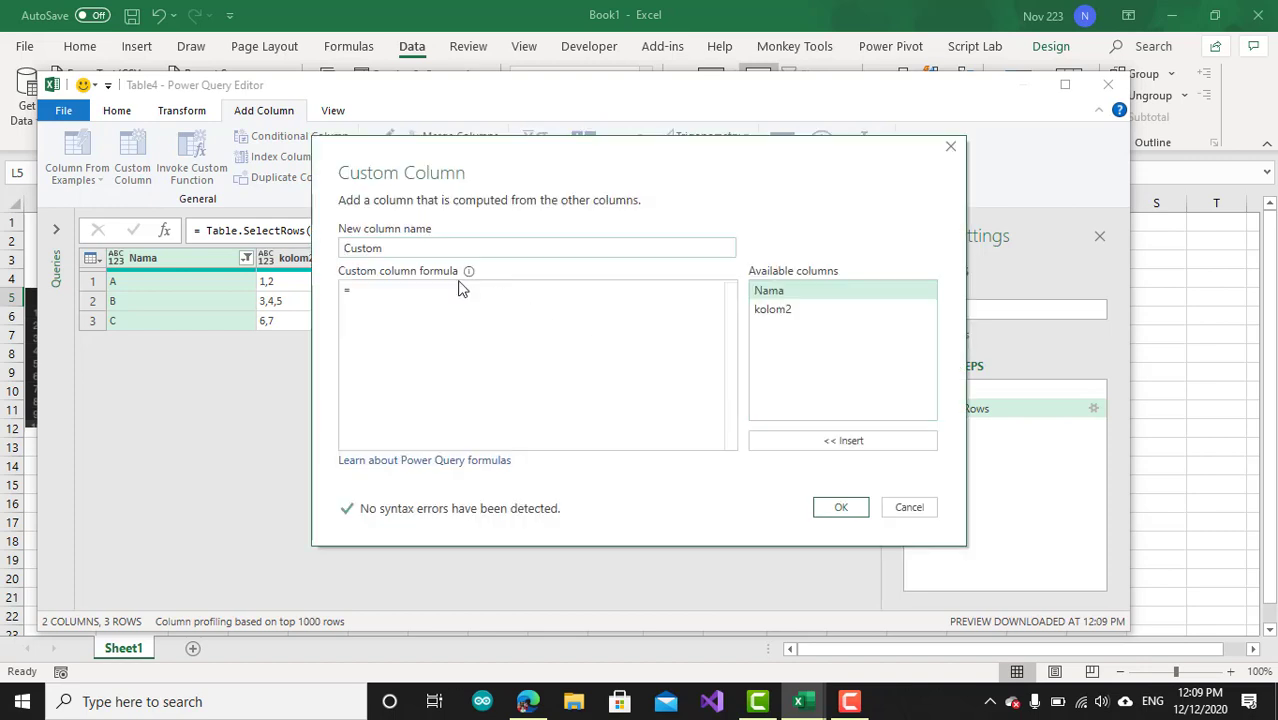
pyautogui.moveTo(408, 251); pyautogui.dragTo(253, 250)
pyautogui.write('Kol')
pyautogui.write('omBantu')
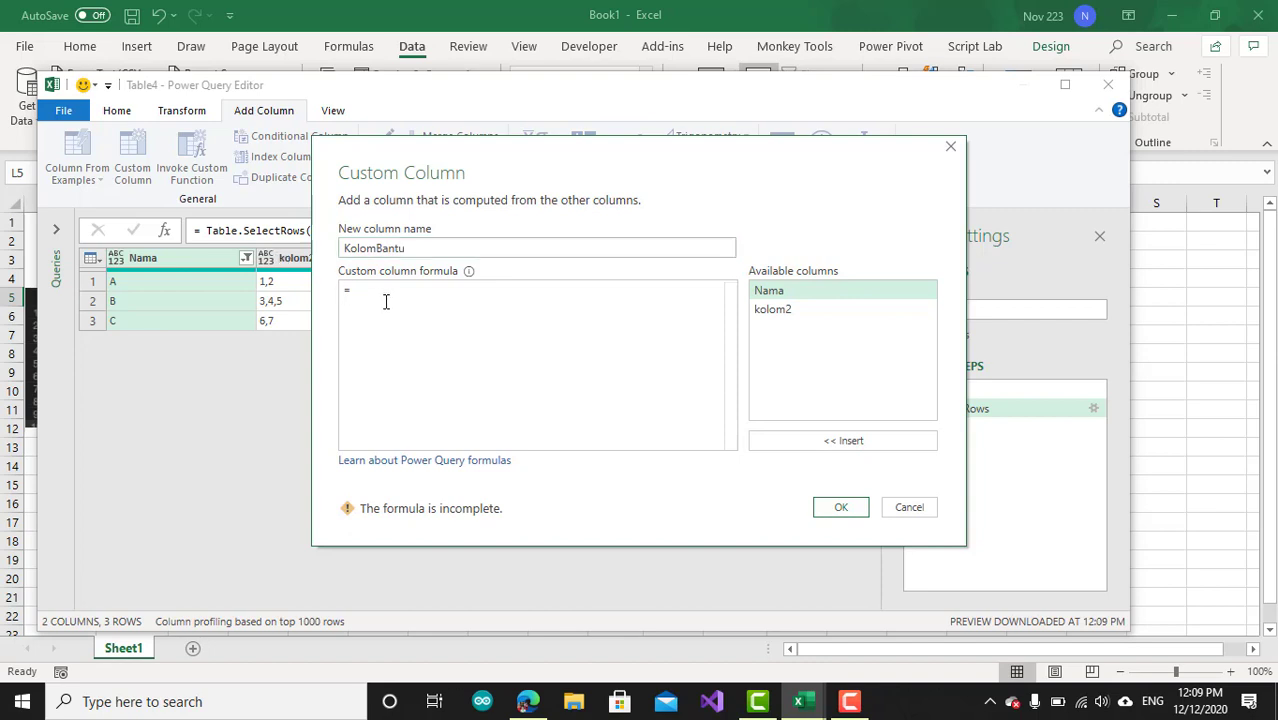
pyautogui.write('"Nama')
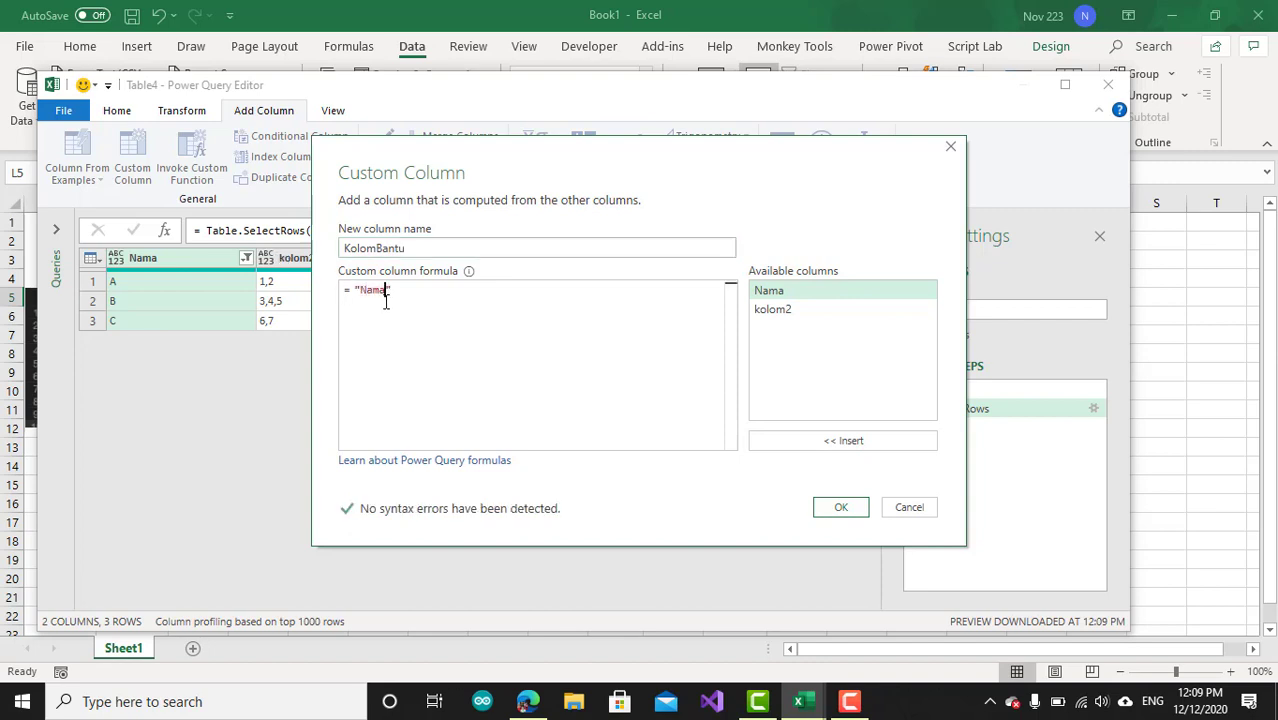
pyautogui.write('&')
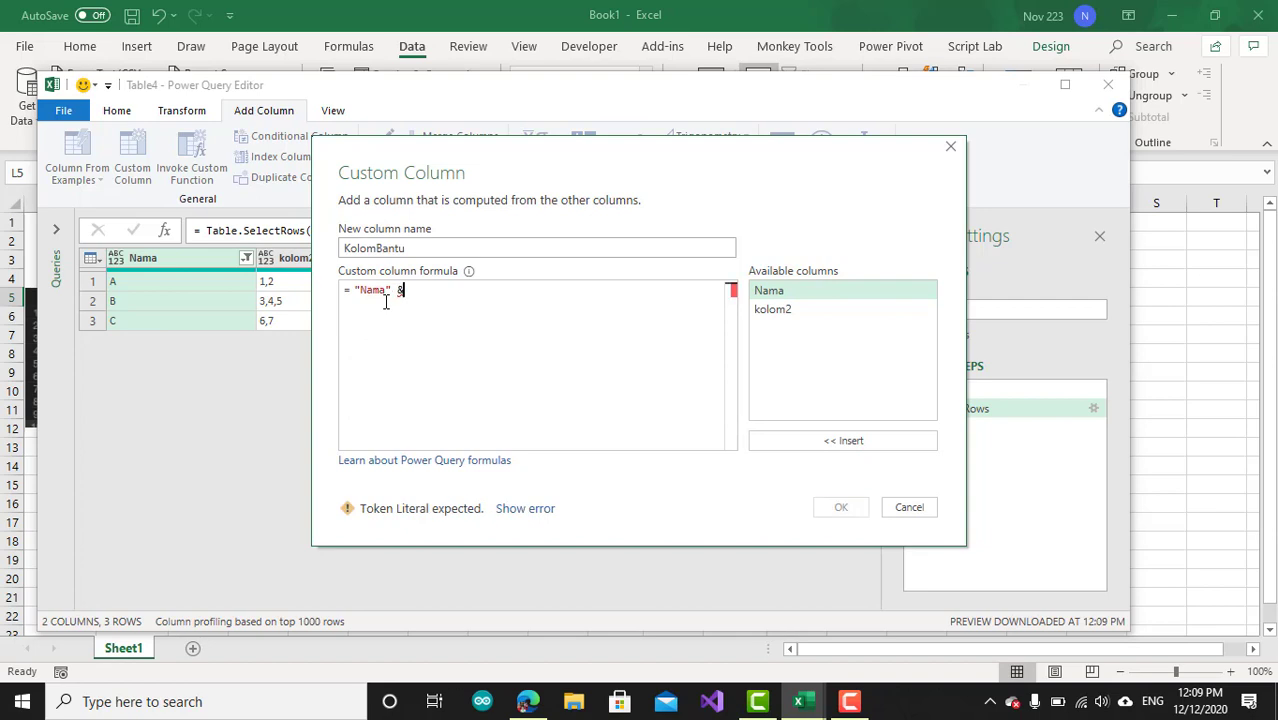
pyautogui.doubleClick(790, 292)
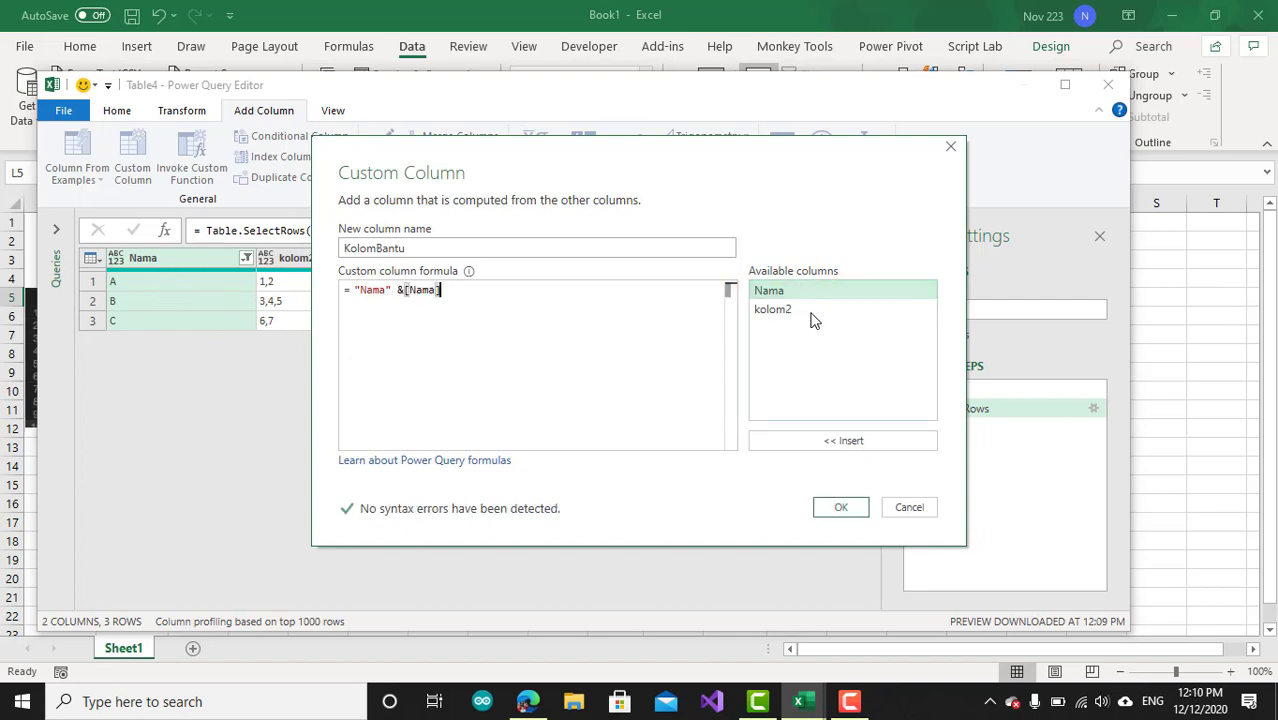
pyautogui.click(843, 507)
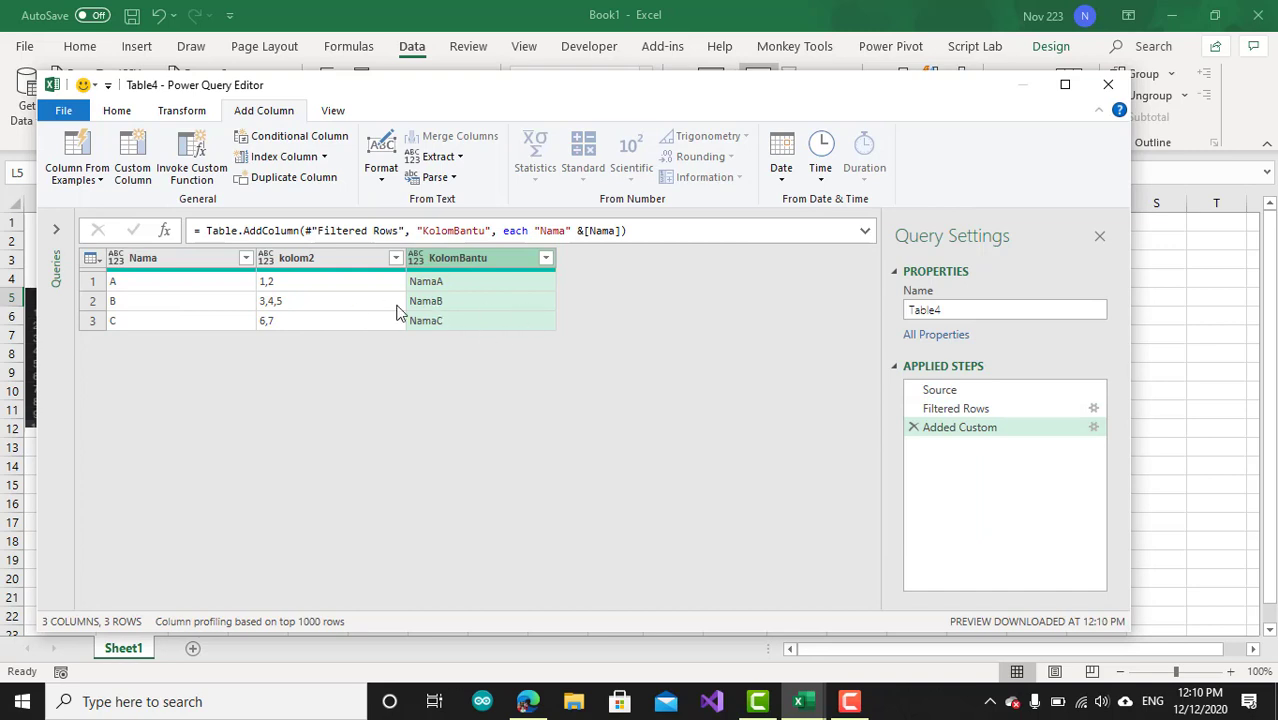
# Remove the original Nama column from the query
pyautogui.click(186, 259)
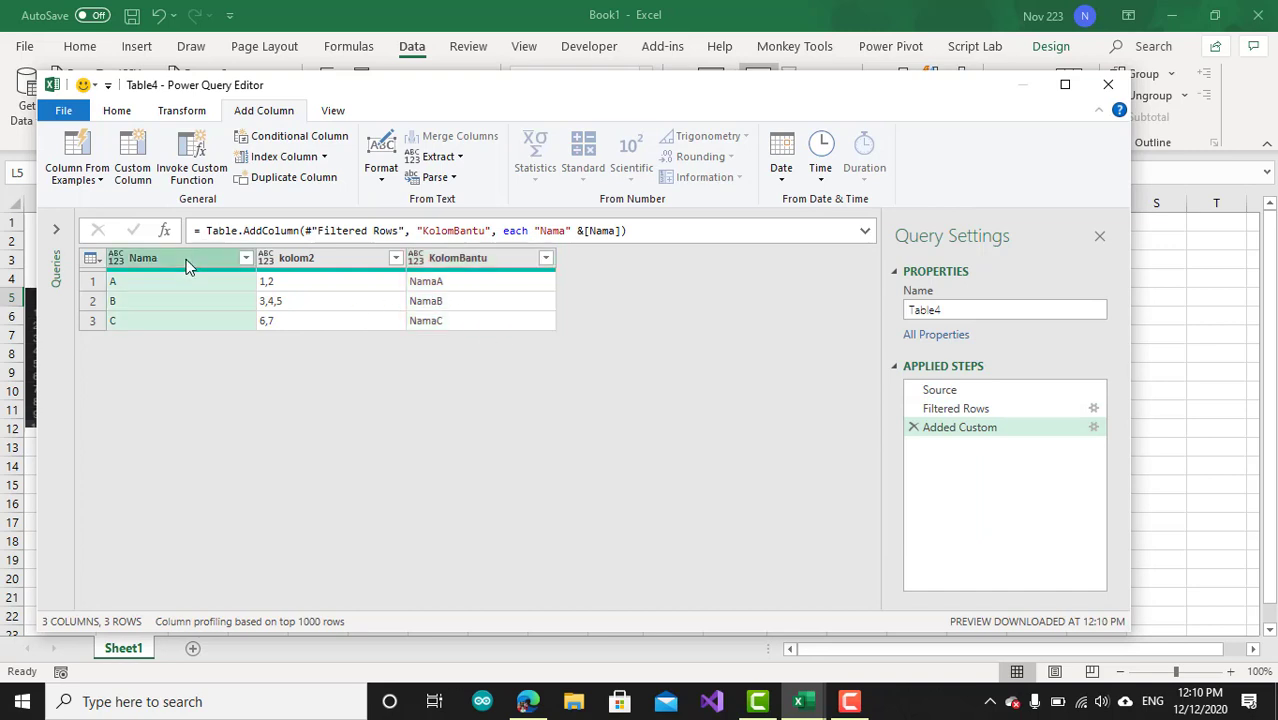
pyautogui.rightClick(186, 259)
pyautogui.click(237, 244)
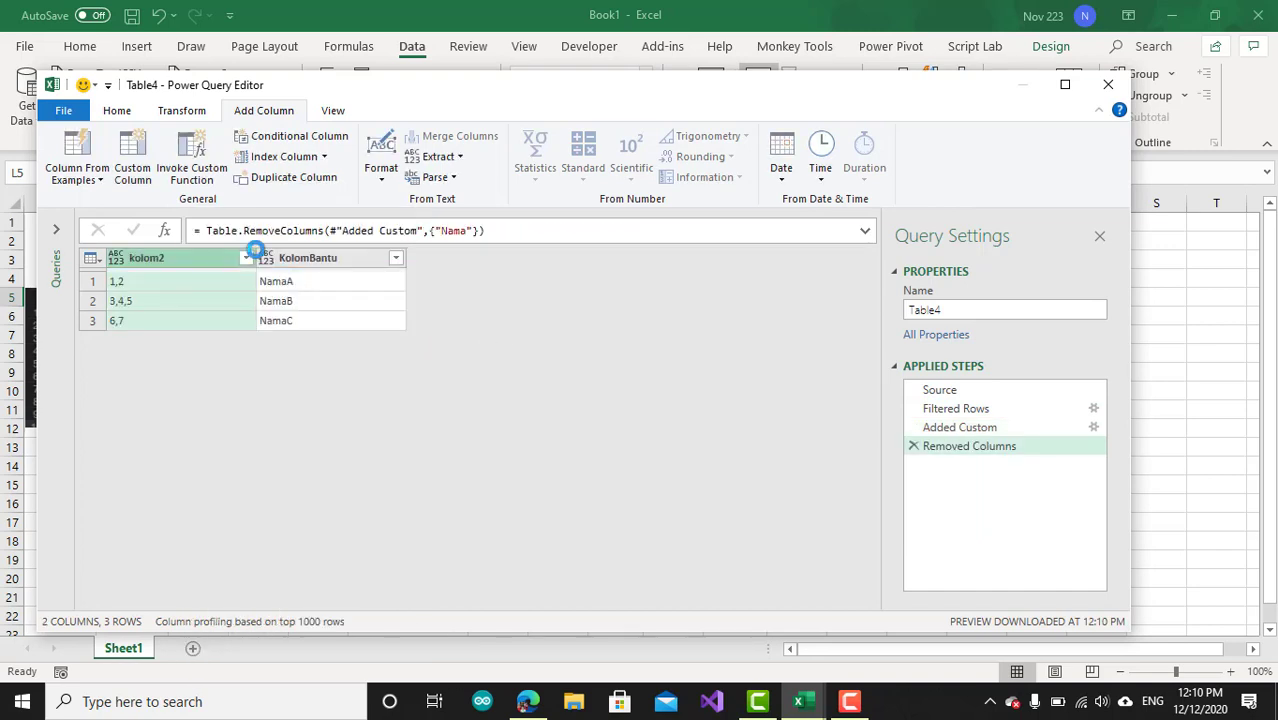
# Merge KolomBantu and kolom2 with a comma separator into a column named Merged
pyautogui.click(322, 262)
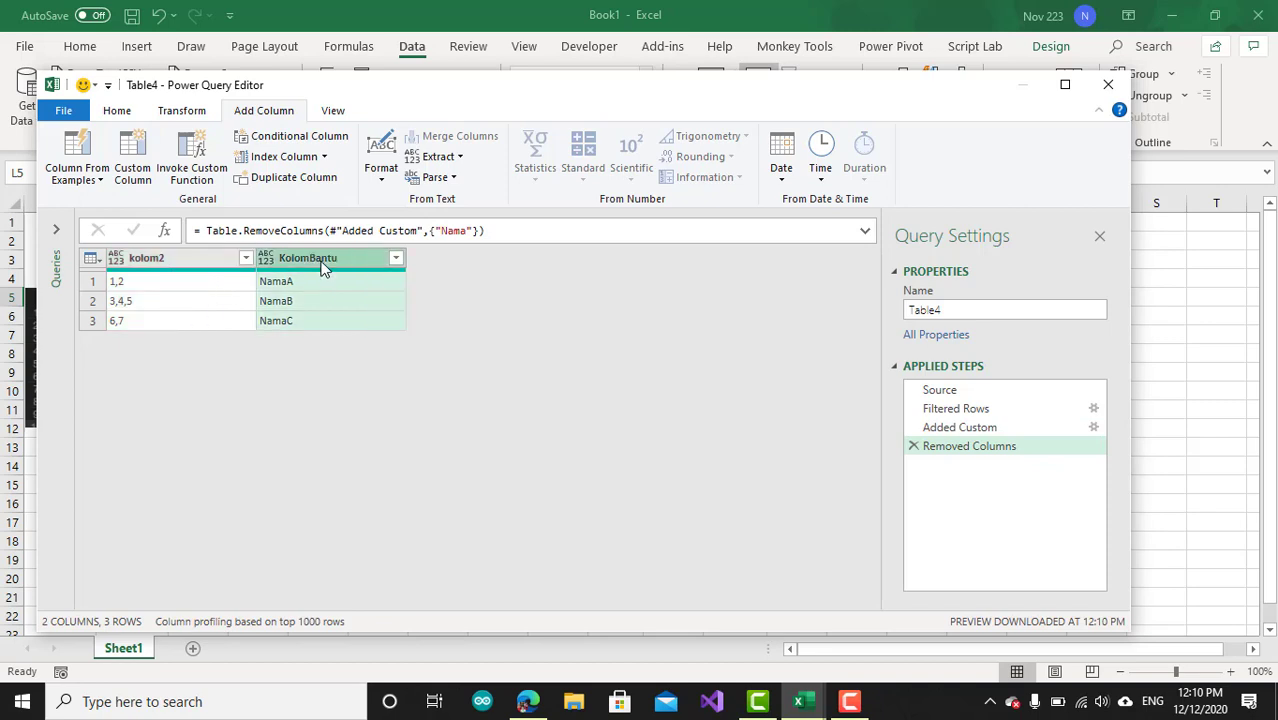
pyautogui.keyDown('ctrl'); pyautogui.click(197, 256); pyautogui.keyUp('ctrl')
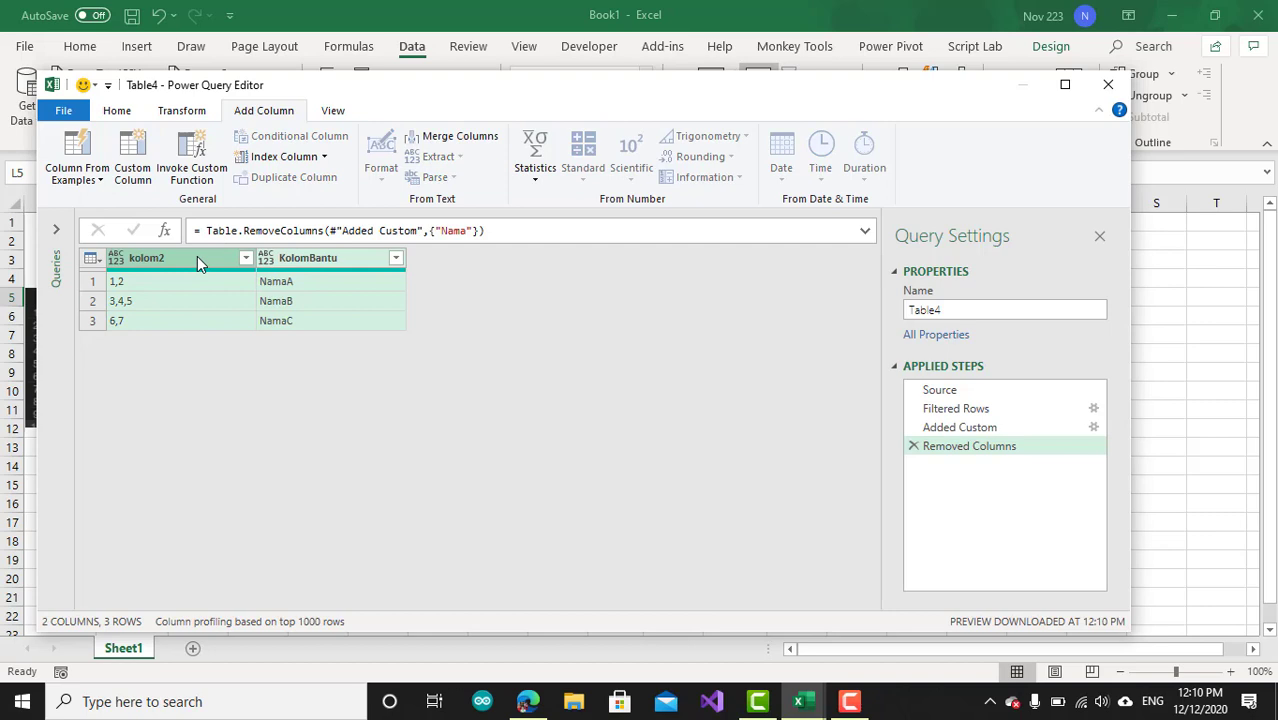
pyautogui.rightClick(197, 256)
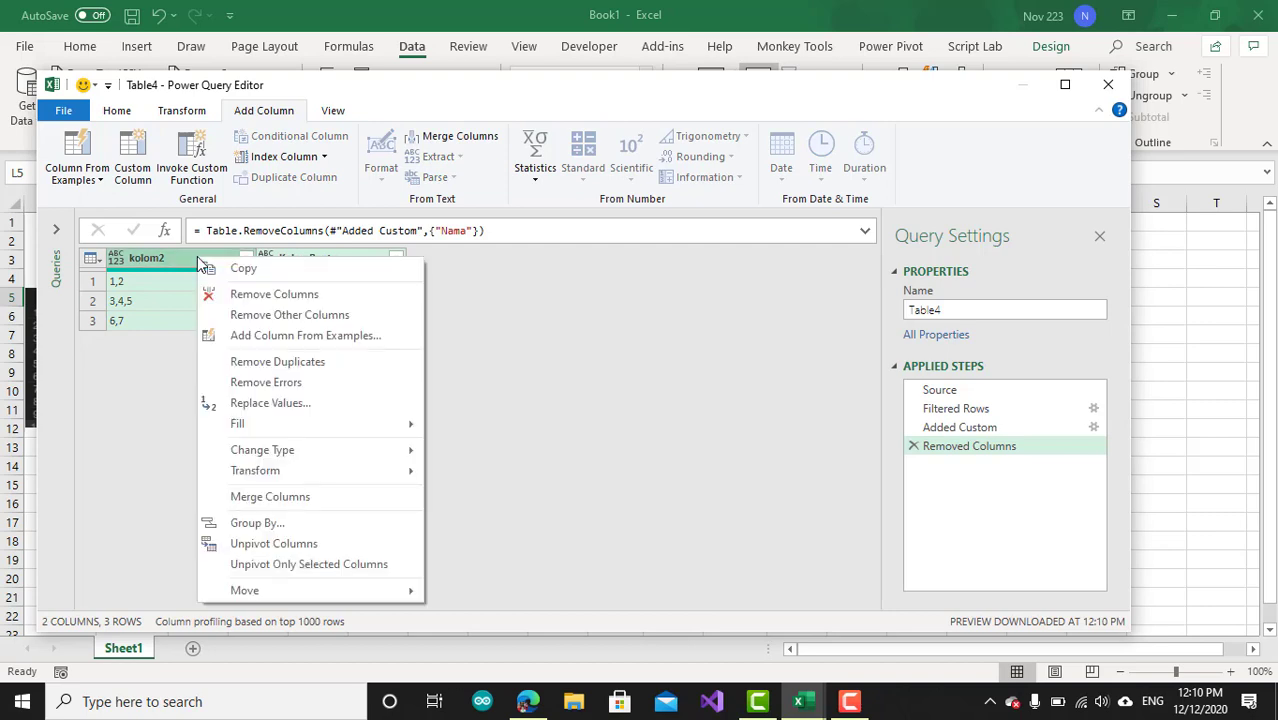
pyautogui.click(285, 494)
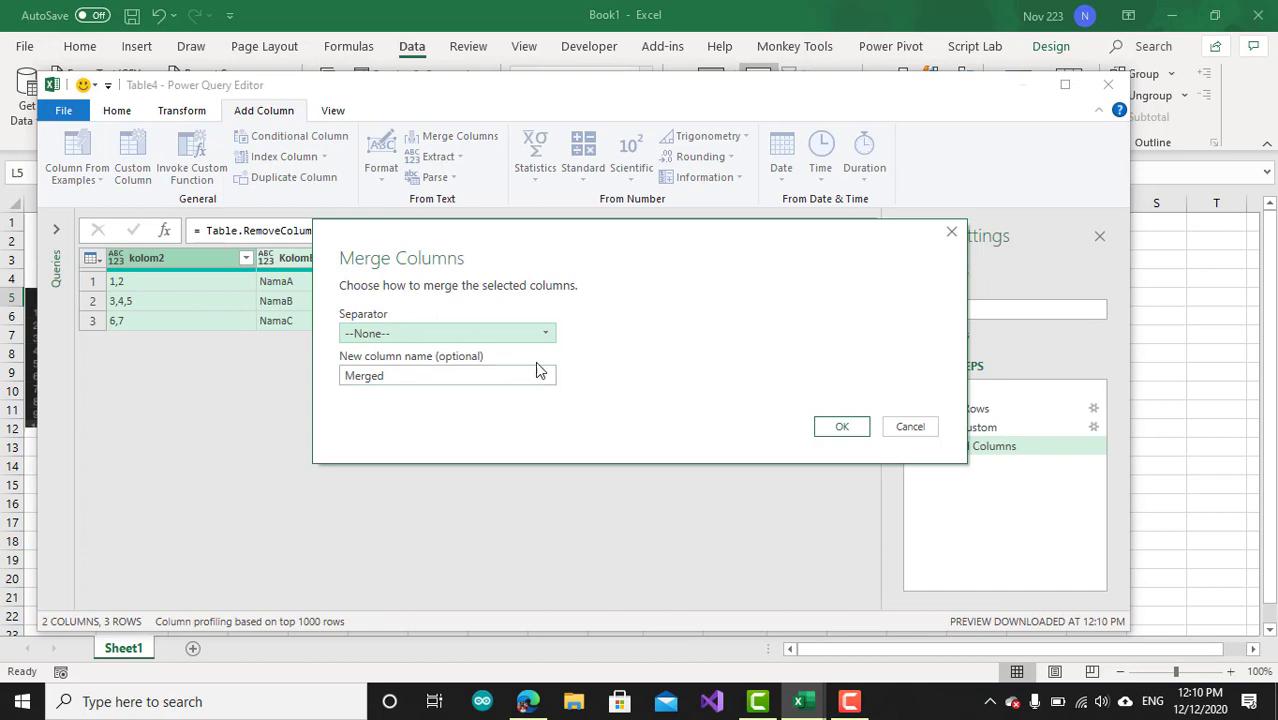
pyautogui.click(545, 335)
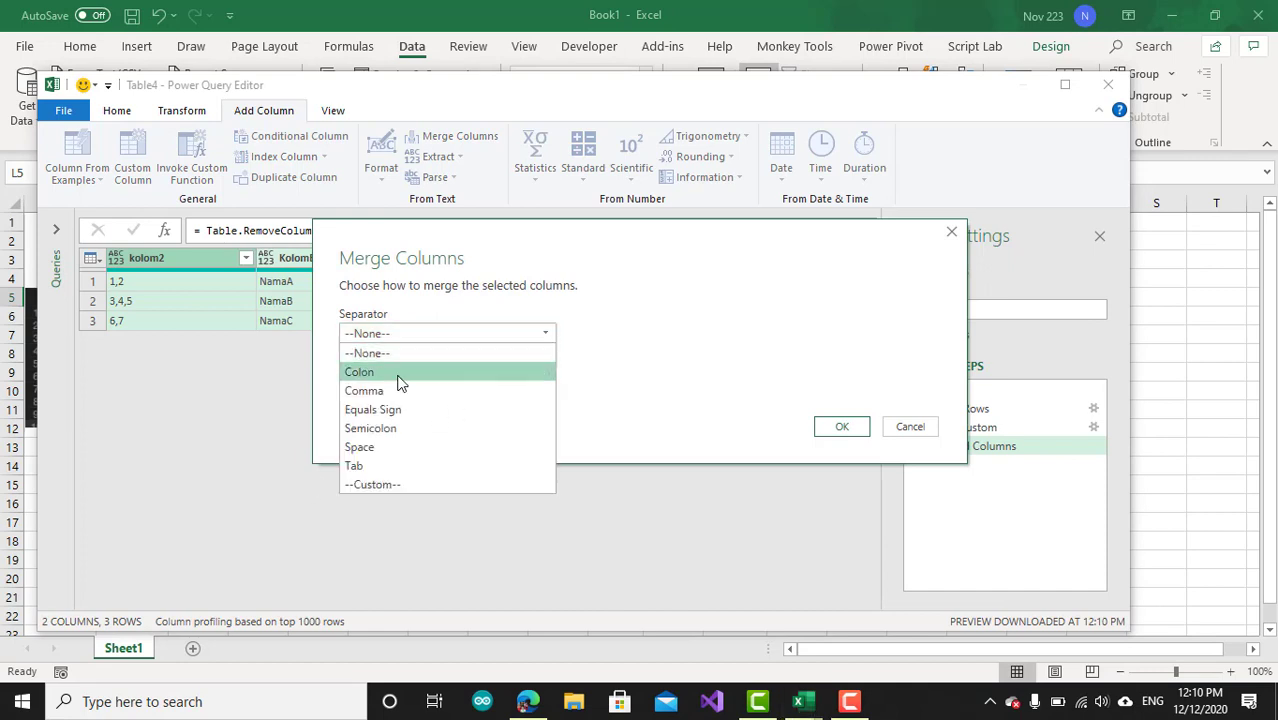
pyautogui.click(386, 392)
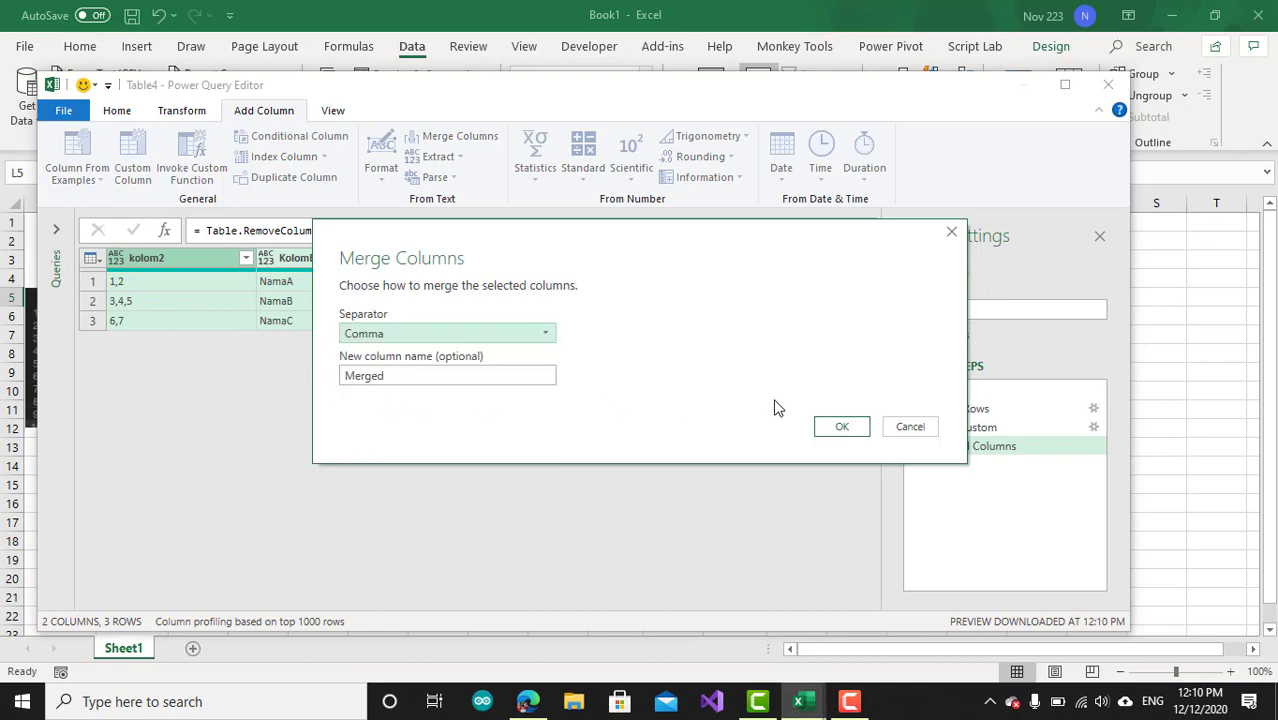
pyautogui.click(841, 426)
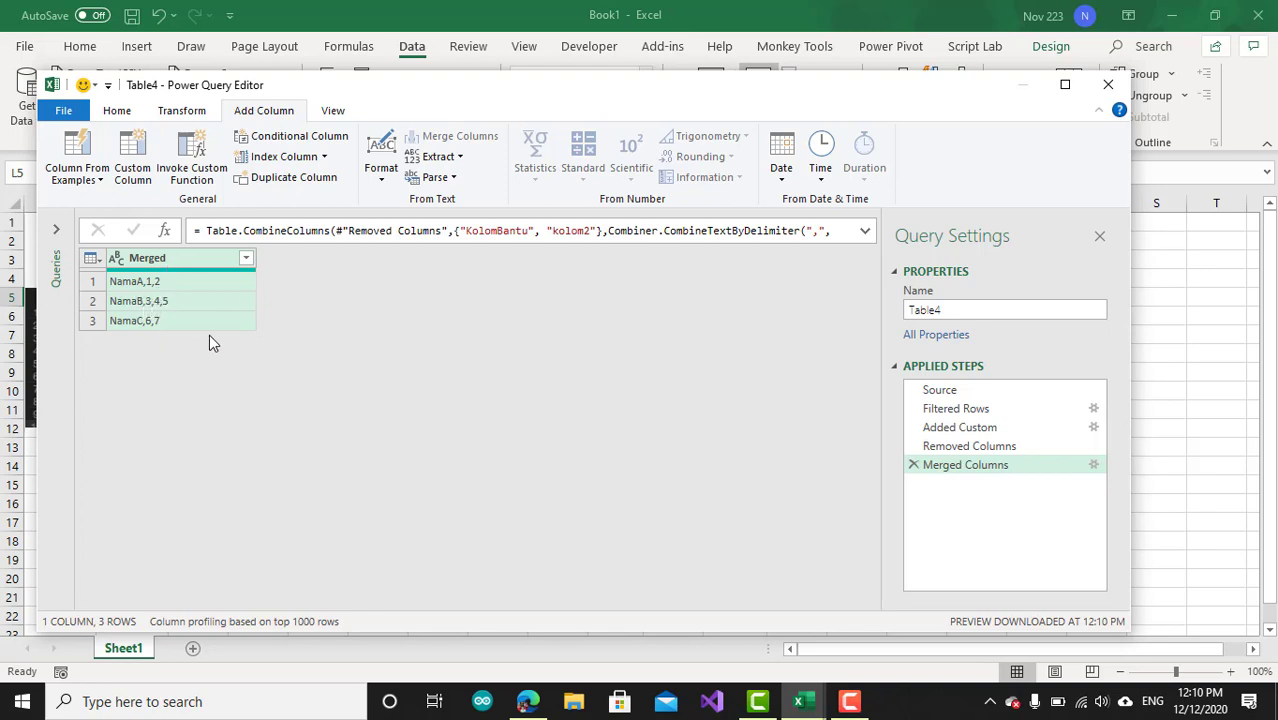
# Add a lowercase step on Merged, then rewrite its Text.Lower as Splitter.SplitTextByDelimiter(",")
pyautogui.rightClick(188, 264)
pyautogui.moveTo(245, 420)
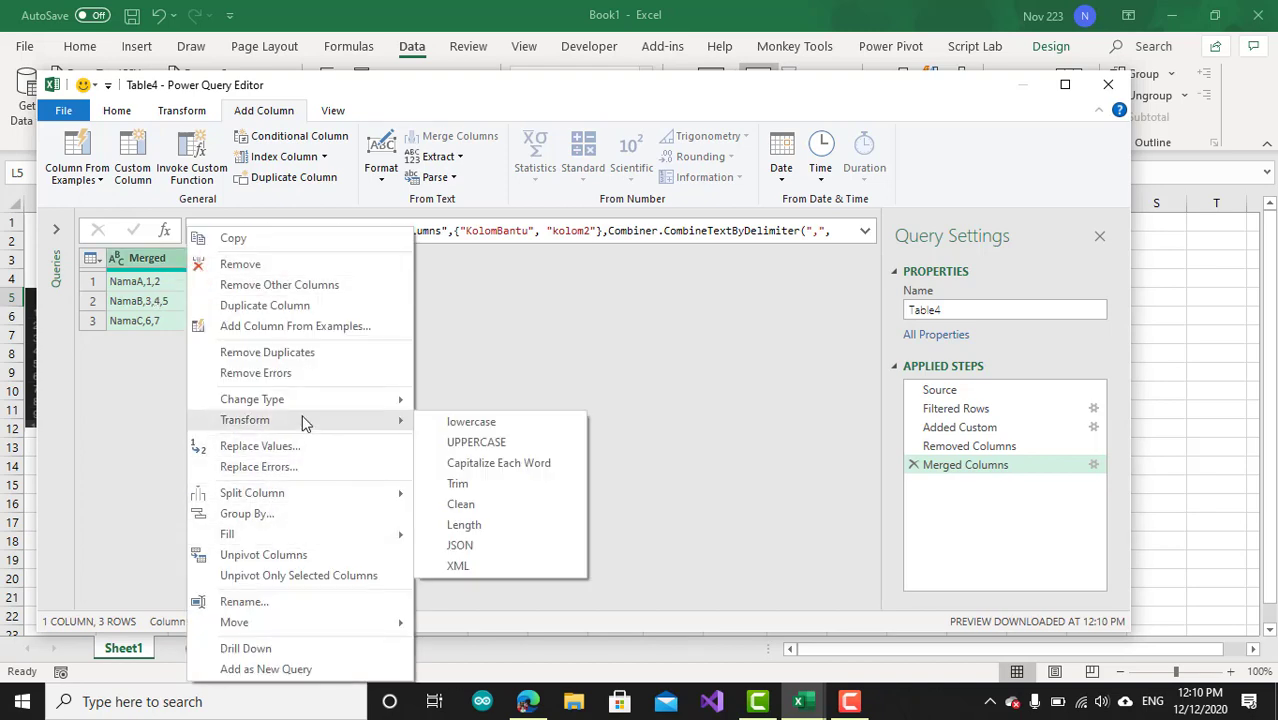
pyautogui.click(465, 423)
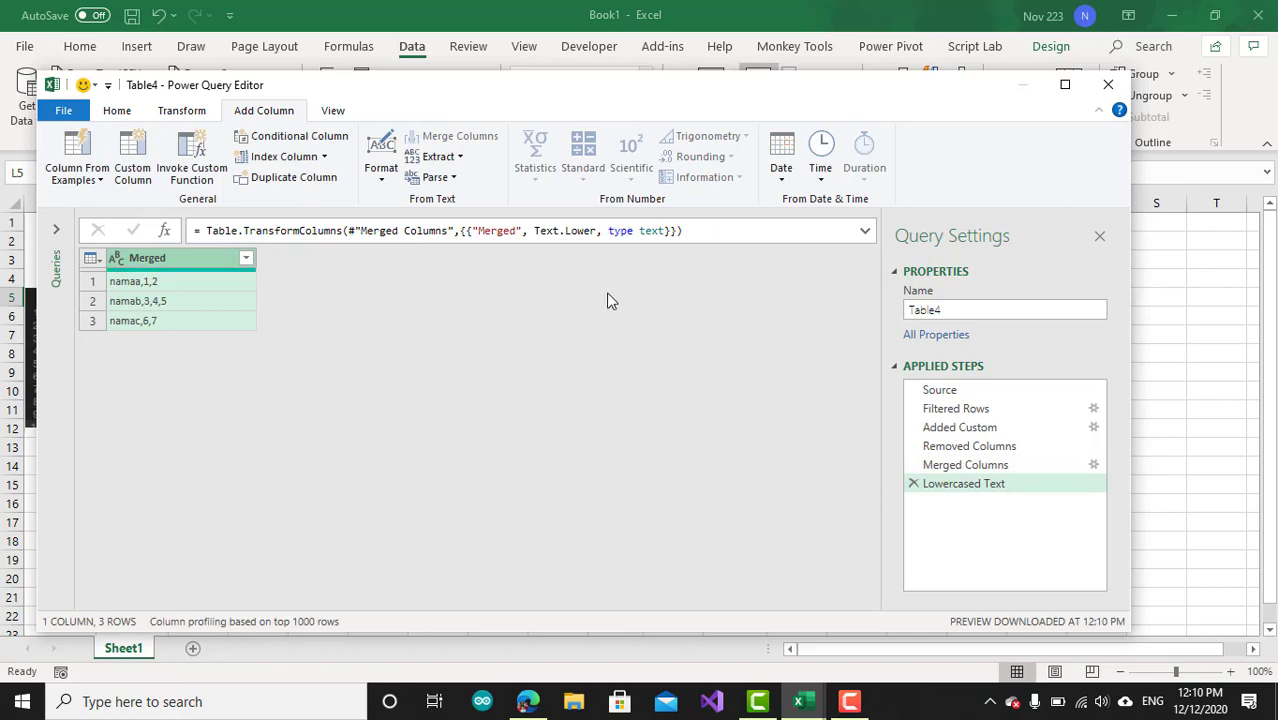
pyautogui.doubleClick(580, 232)
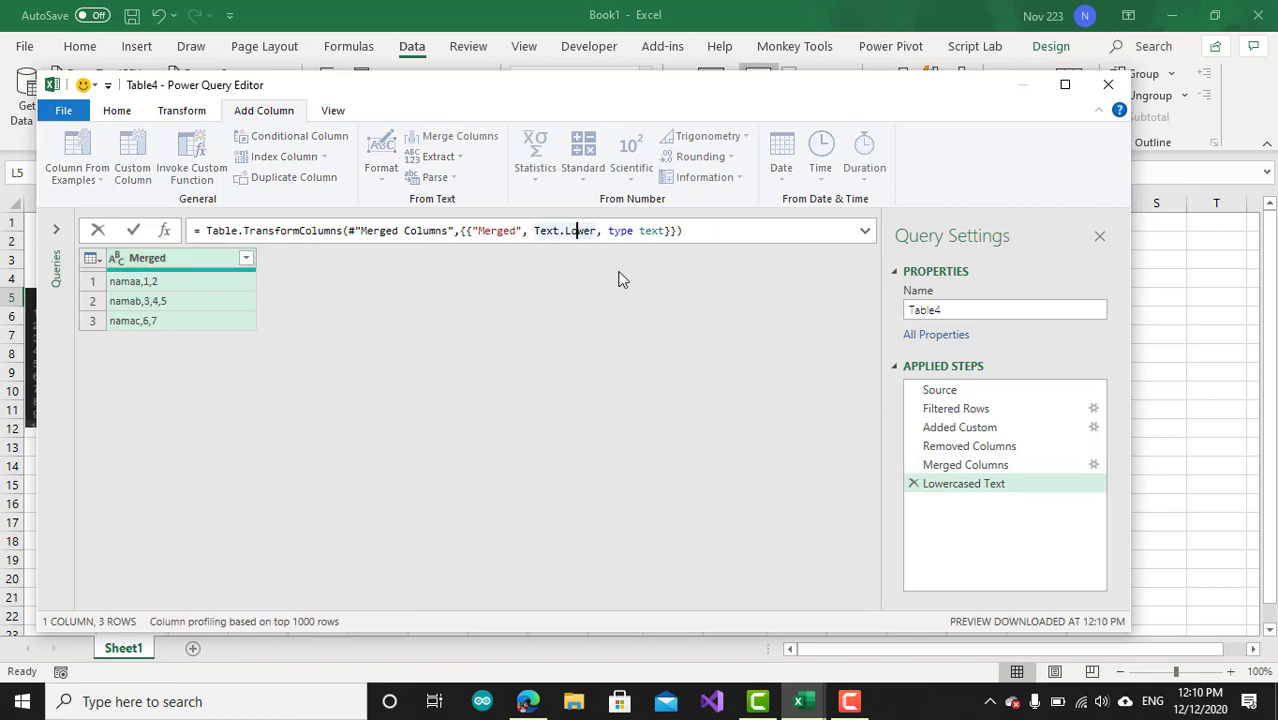
pyautogui.write('Spli')
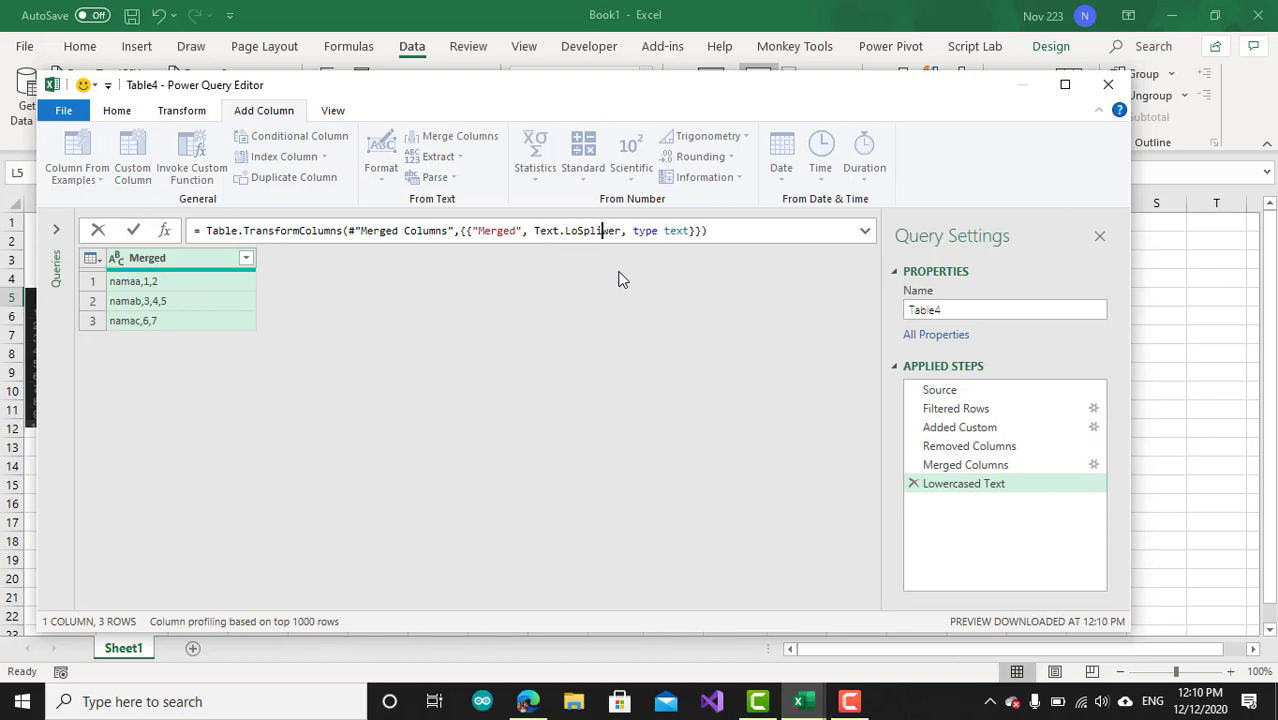
pyautogui.press('BackSpace')
pyautogui.press('BackSpace')
pyautogui.press('BackSpace')
pyautogui.press('BackSpace')
pyautogui.press('BackSpace')
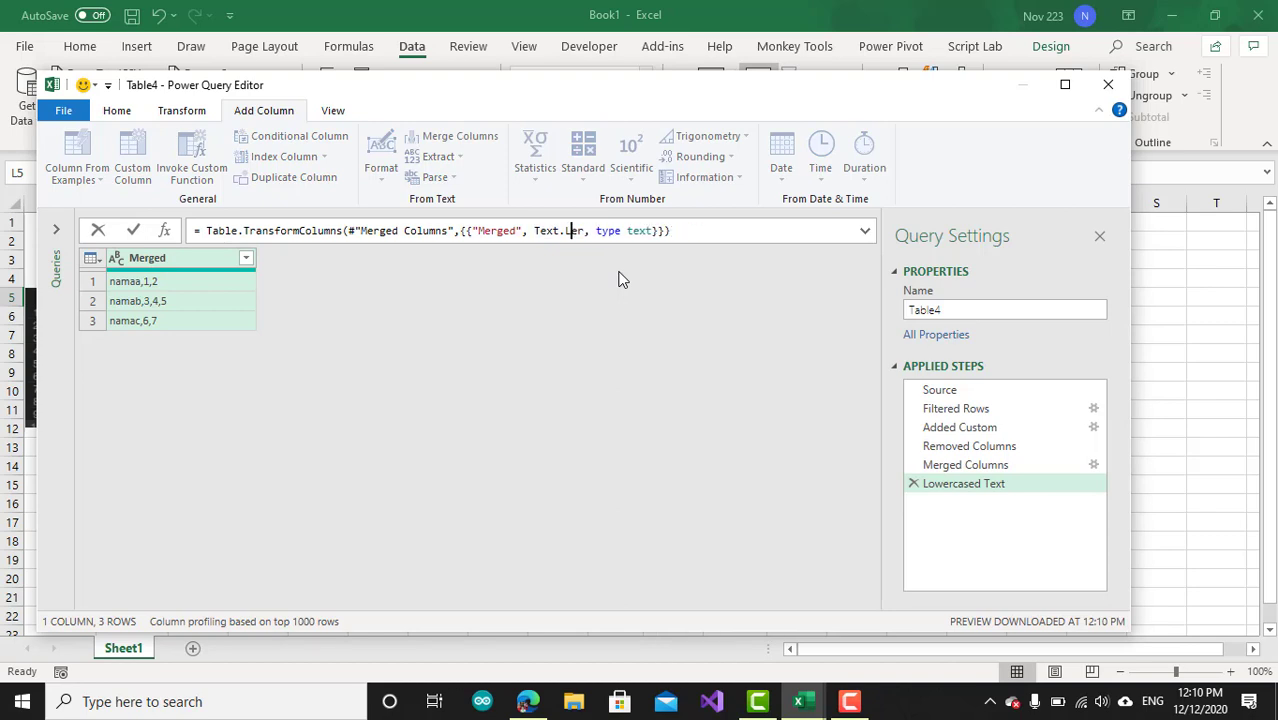
pyautogui.press('Delete')
pyautogui.press('Delete')
pyautogui.press('Delete')
pyautogui.press('BackSpace')
pyautogui.press('BackSpace')
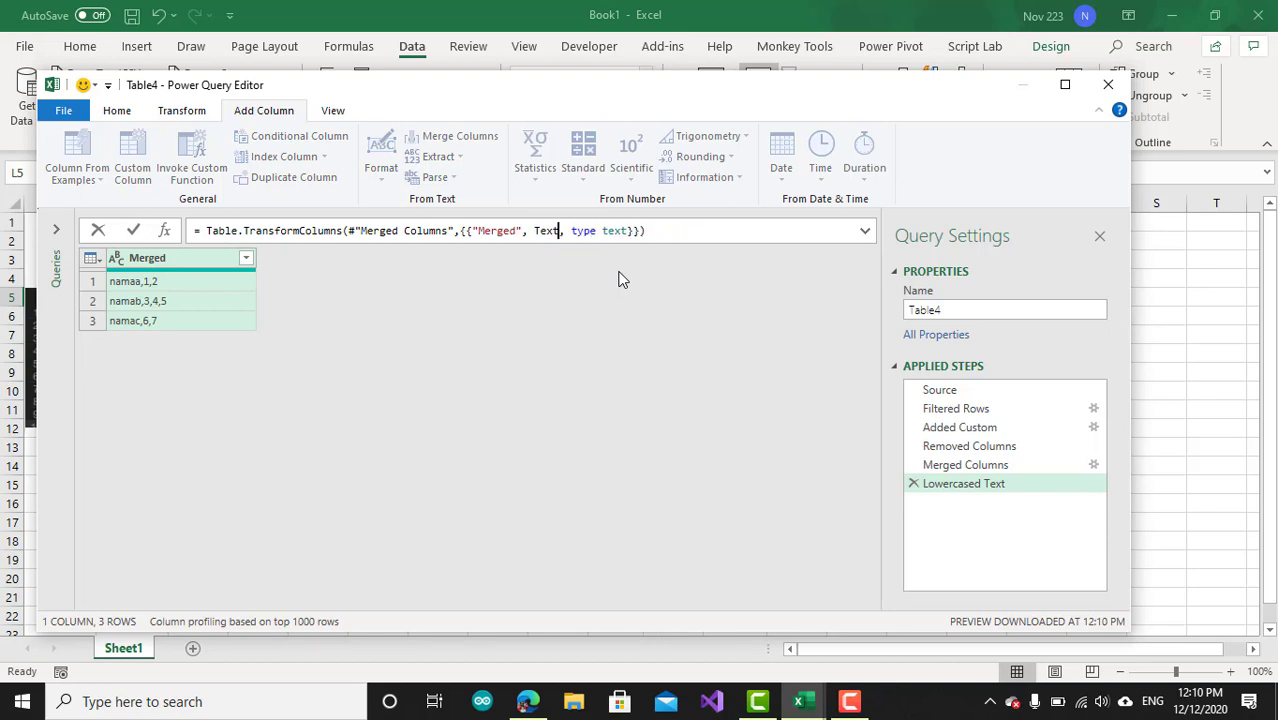
pyautogui.press('BackSpace')
pyautogui.press('BackSpace')
pyautogui.press('BackSpace')
pyautogui.press('BackSpace')
pyautogui.write('S')
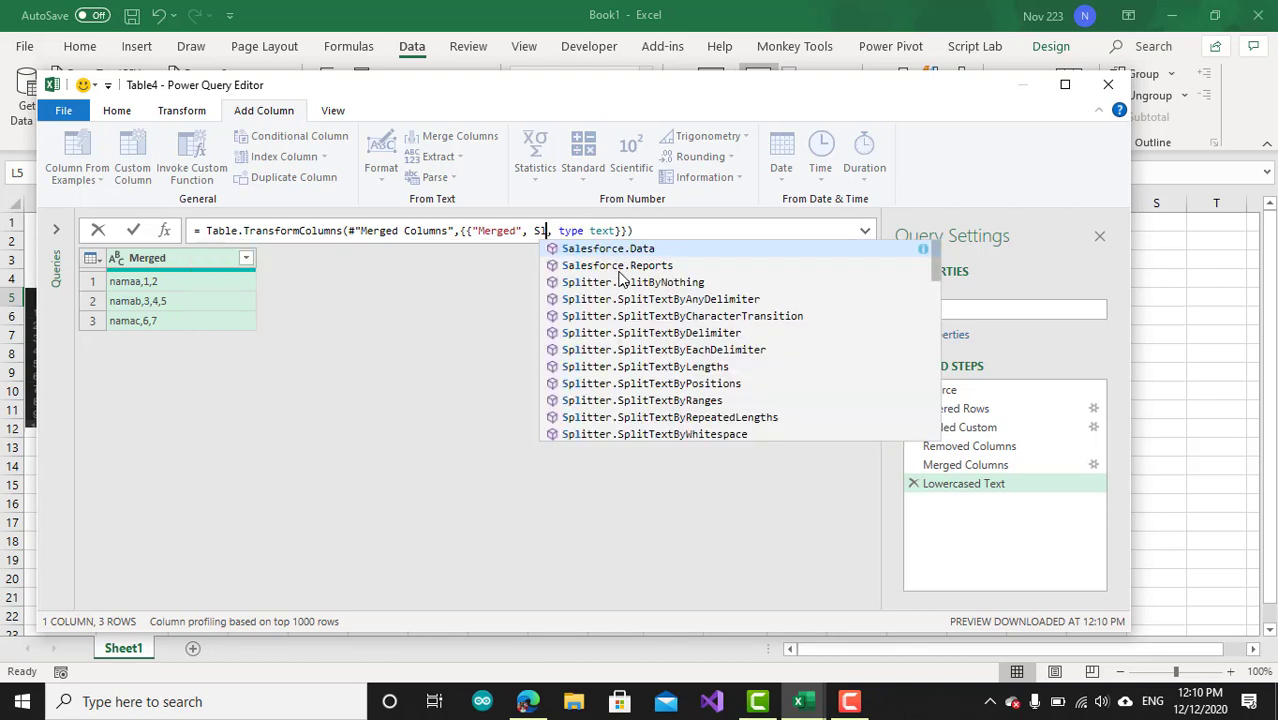
pyautogui.write('plit')
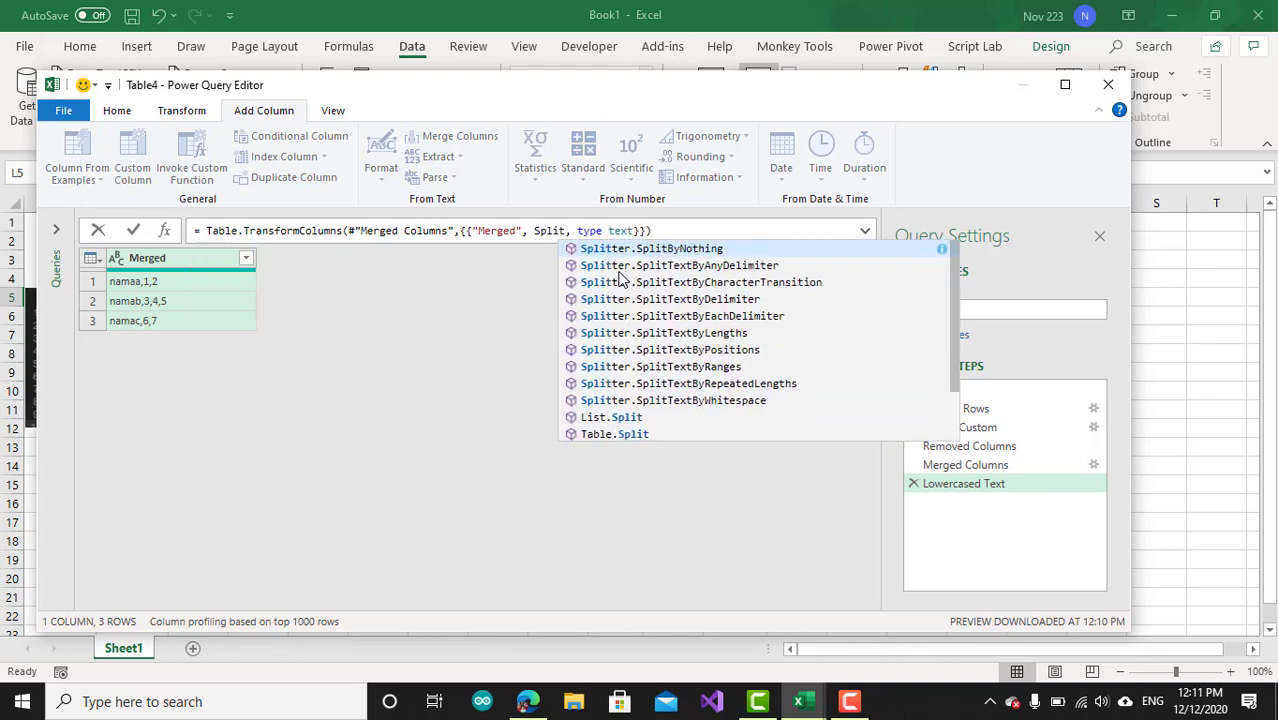
pyautogui.write('.')
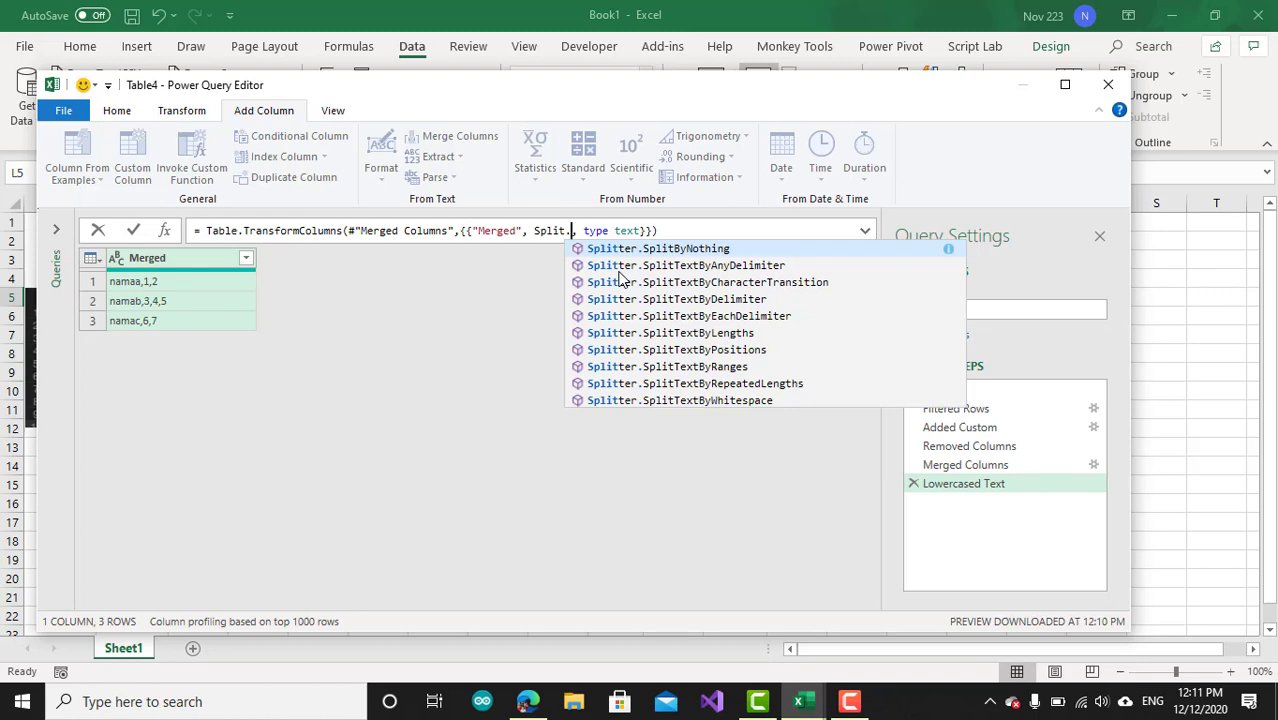
pyautogui.press('Down')
pyautogui.press('Down')
pyautogui.press('Down')
pyautogui.press('Down')
pyautogui.press('Up')
pyautogui.press('Tab')
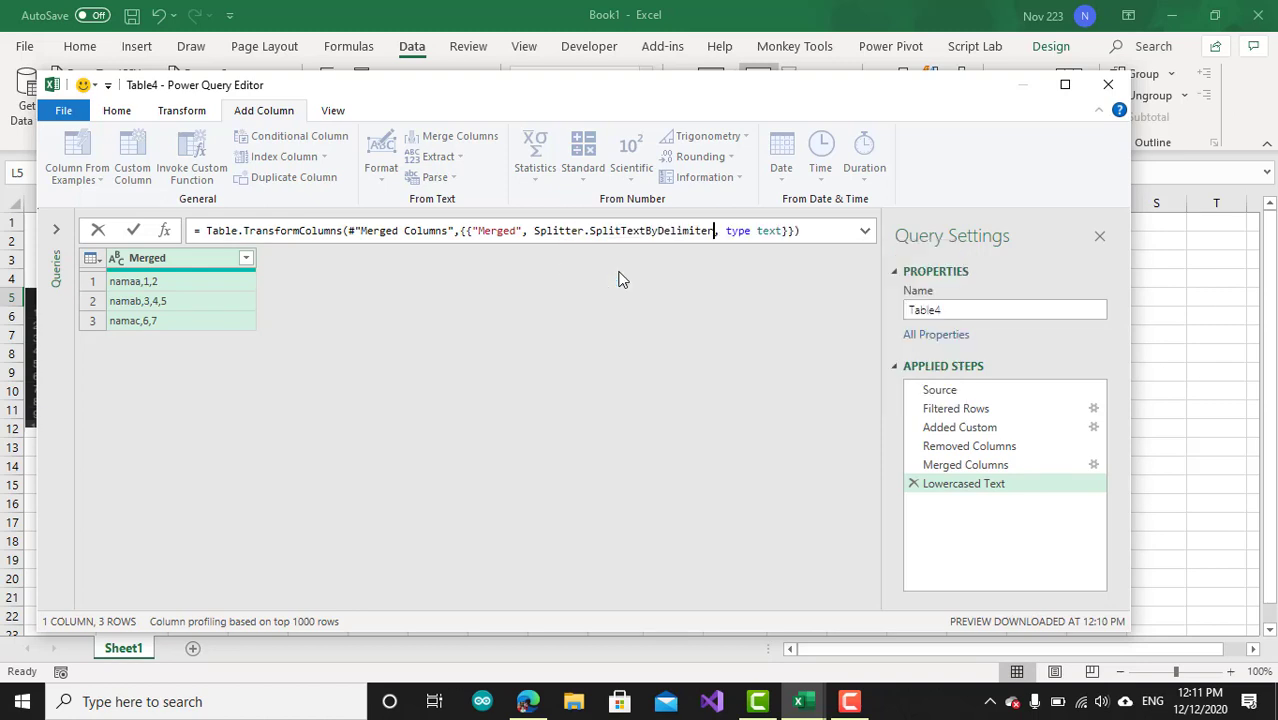
pyautogui.write('(')
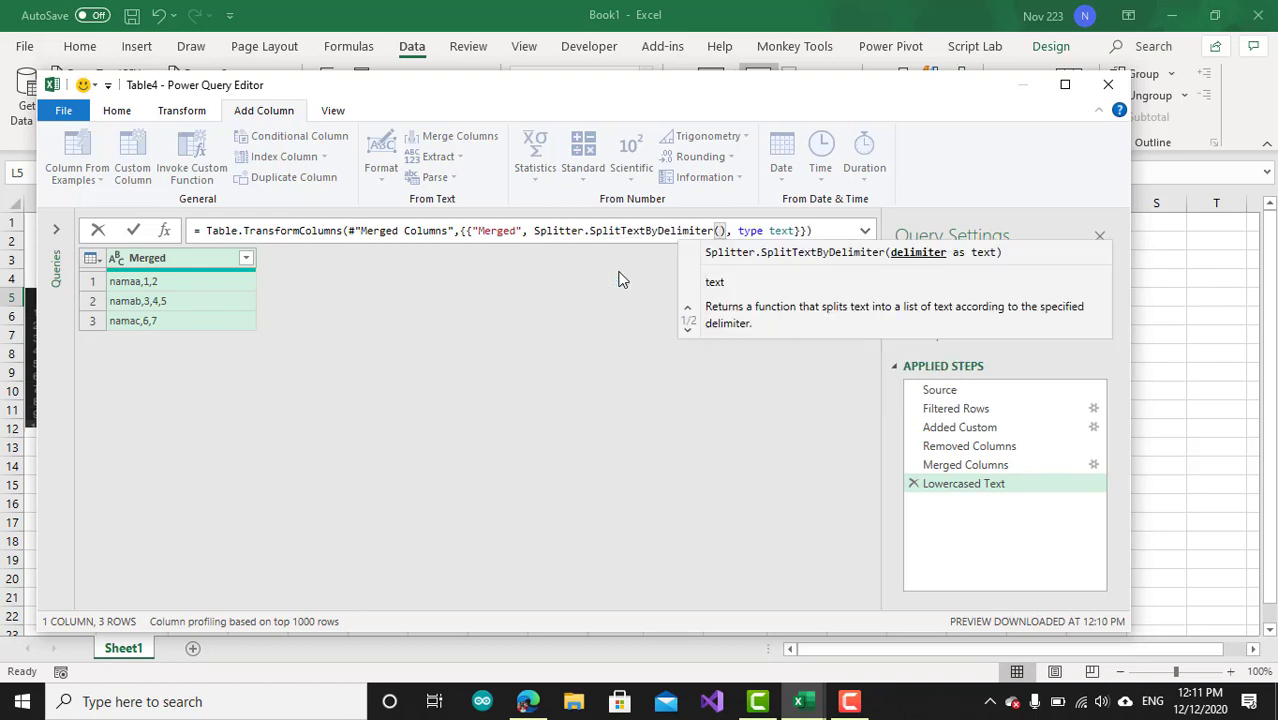
pyautogui.write('"')
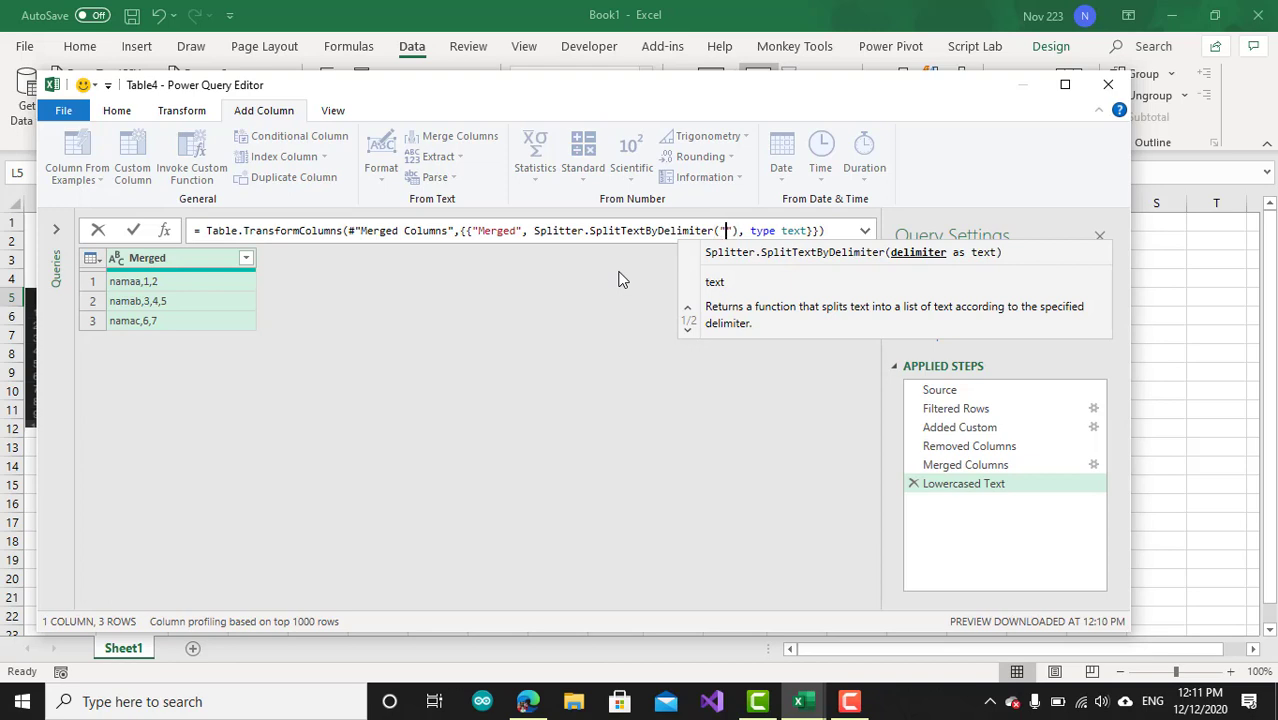
pyautogui.write(',')
pyautogui.click(842, 229)
pyautogui.press('Return')
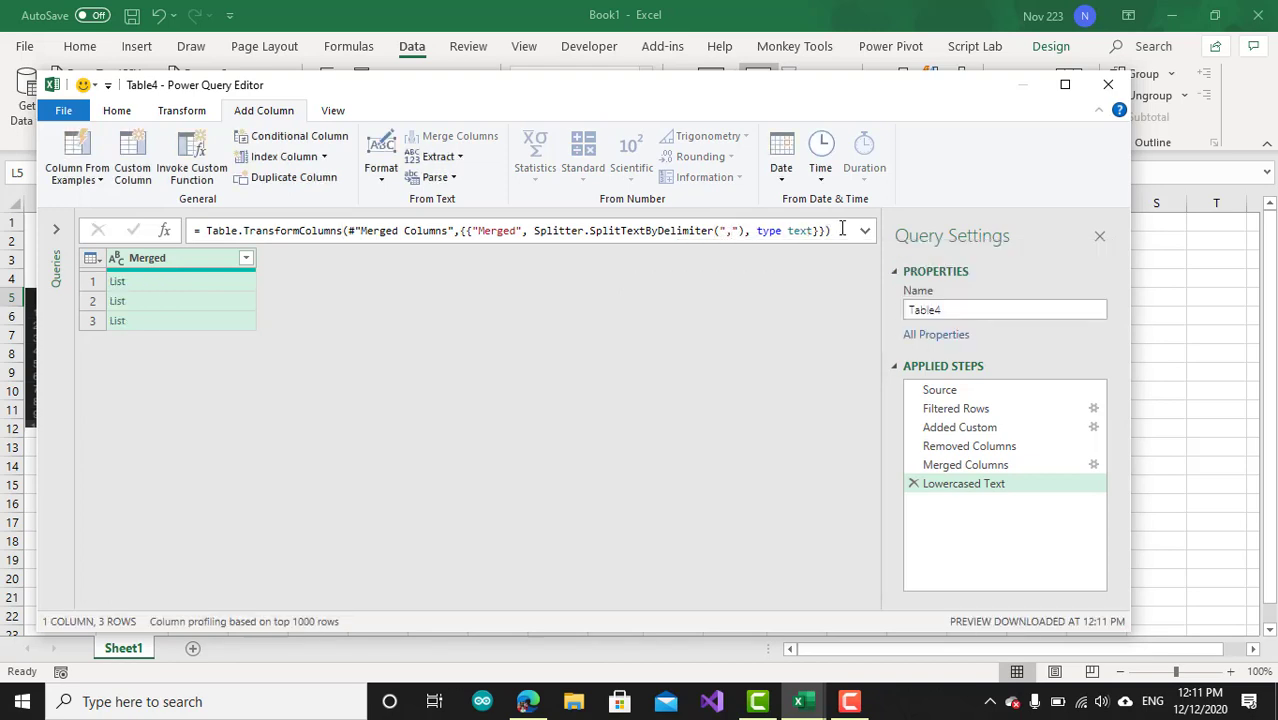
# Preview the lists in the first two rows and select the Merged column
pyautogui.click(154, 287)
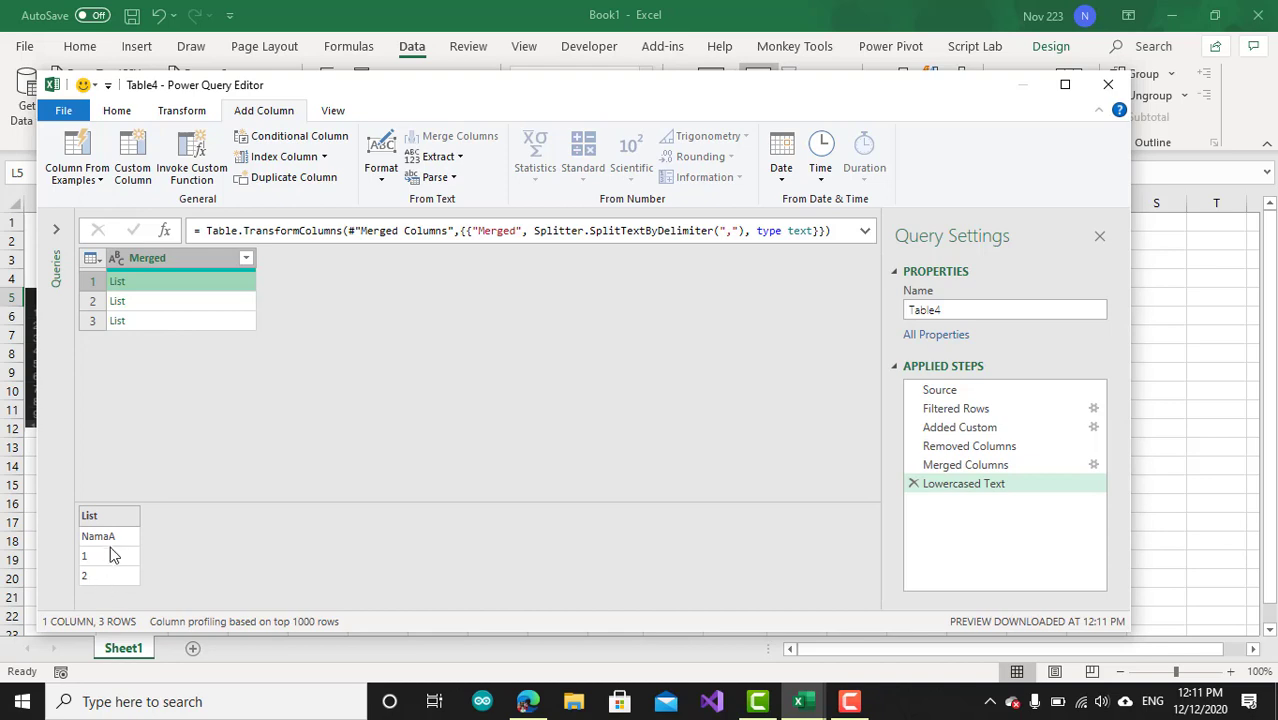
pyautogui.click(165, 304)
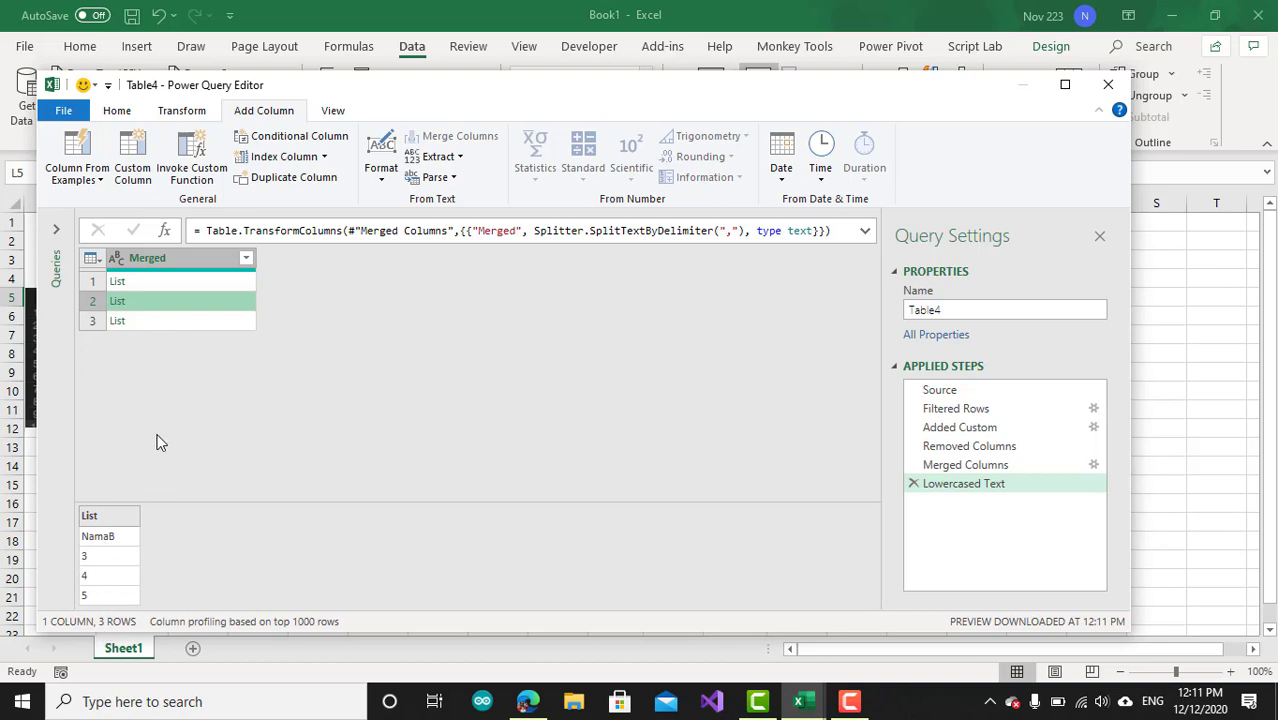
pyautogui.click(174, 264)
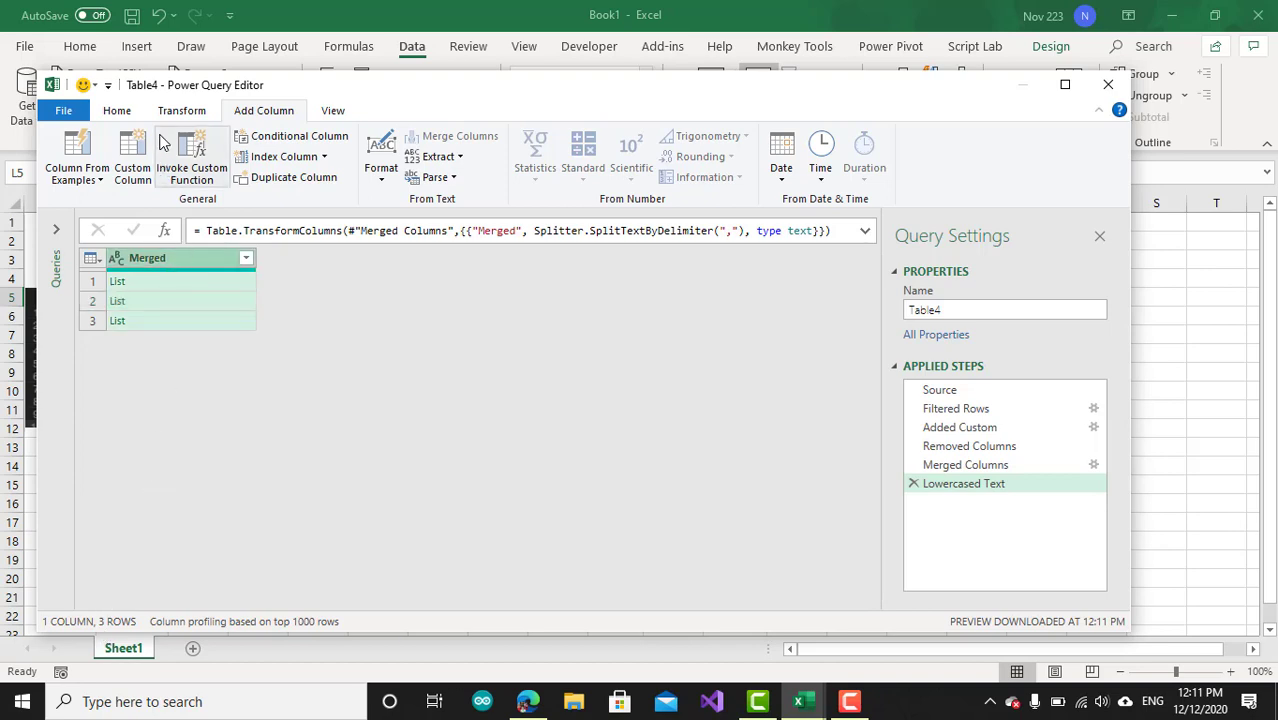
pyautogui.click(117, 113)
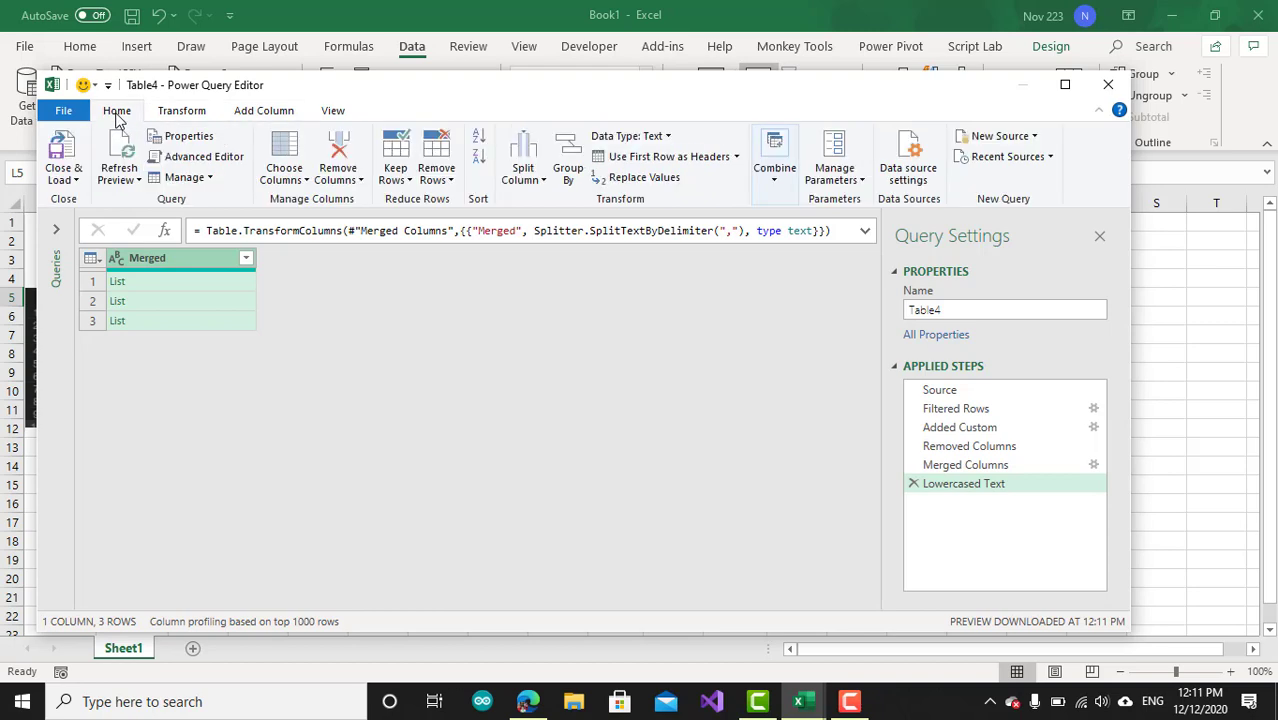
pyautogui.click(165, 114)
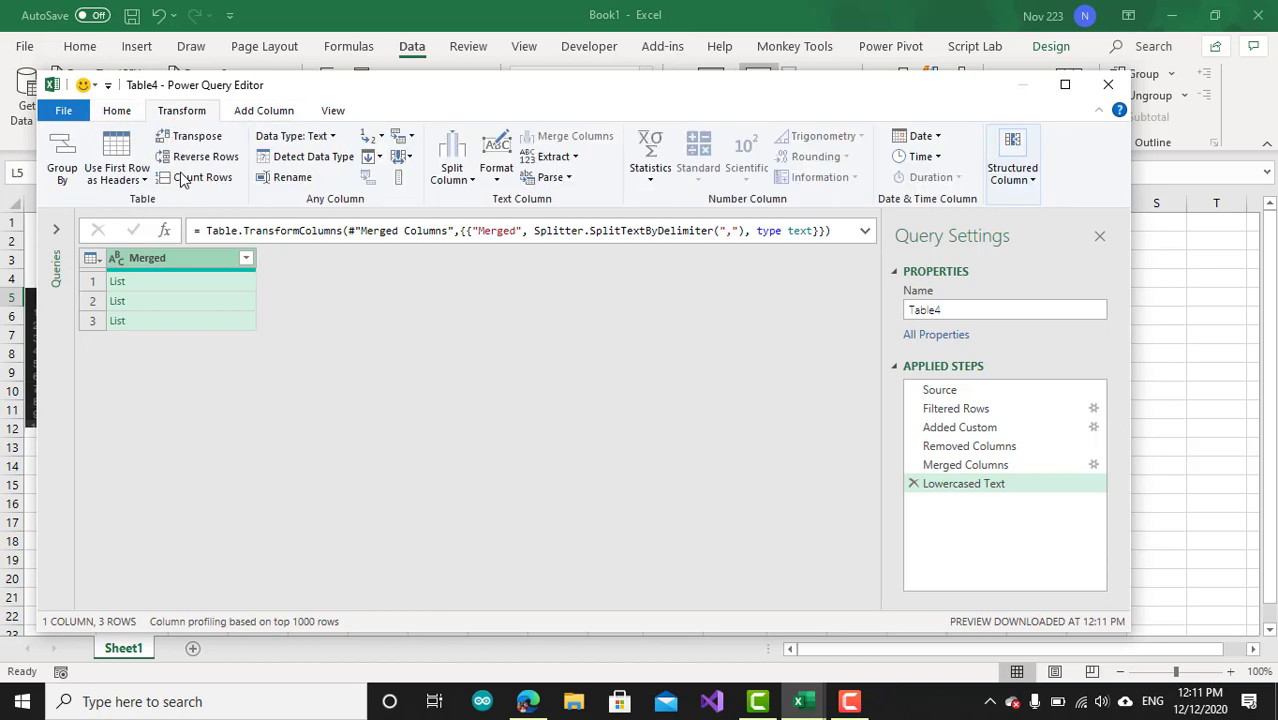
# Convert Merged to a list, turn it back into a table, and expand Column1 into new rows
pyautogui.click(402, 180)
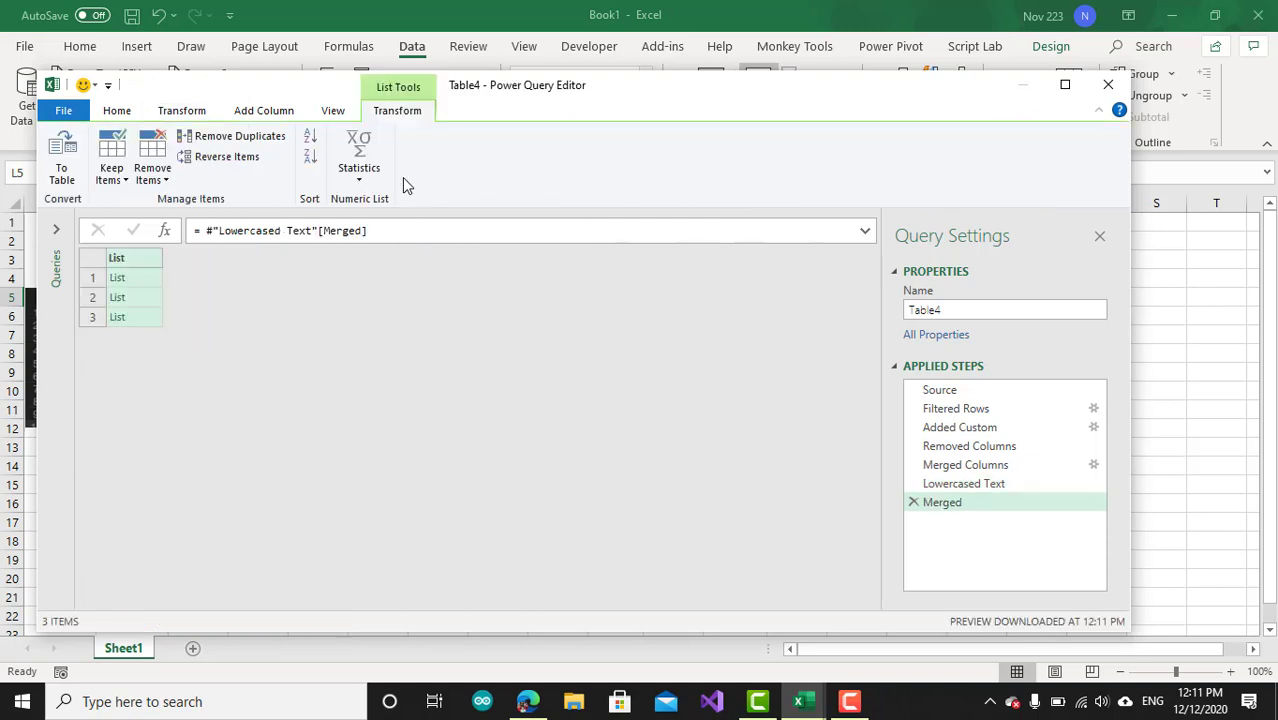
pyautogui.click(62, 153)
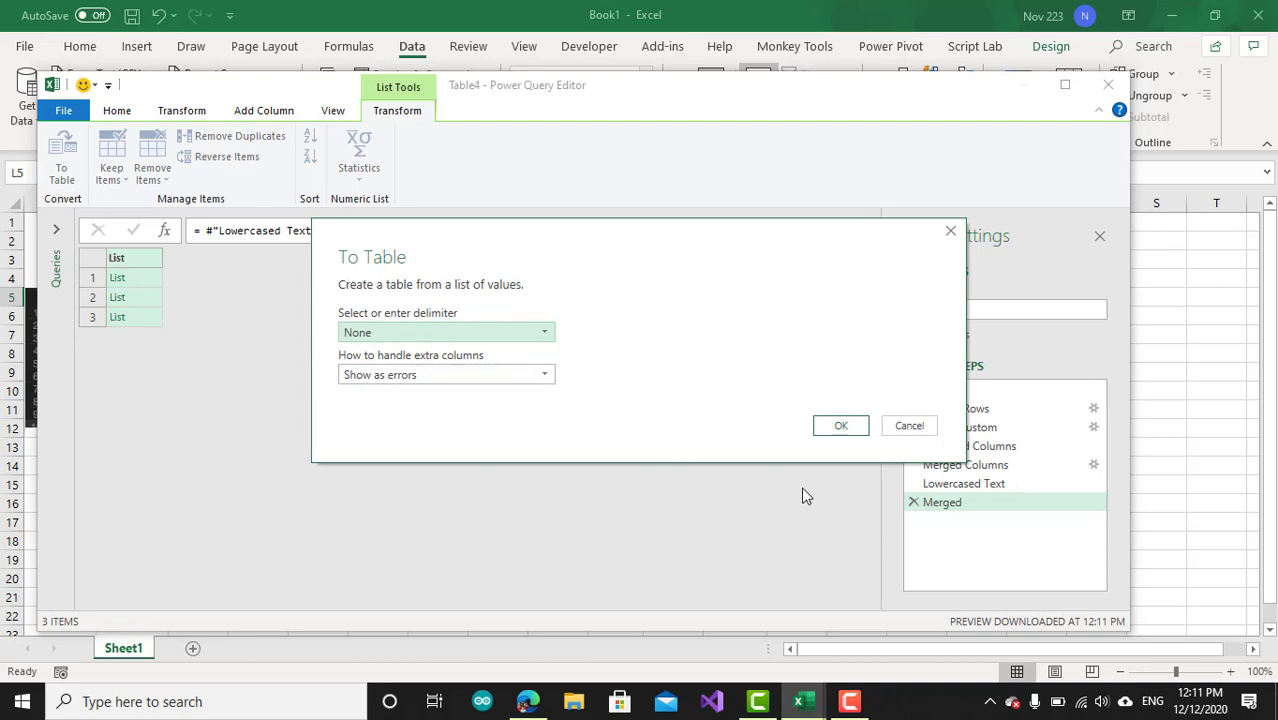
pyautogui.click(838, 425)
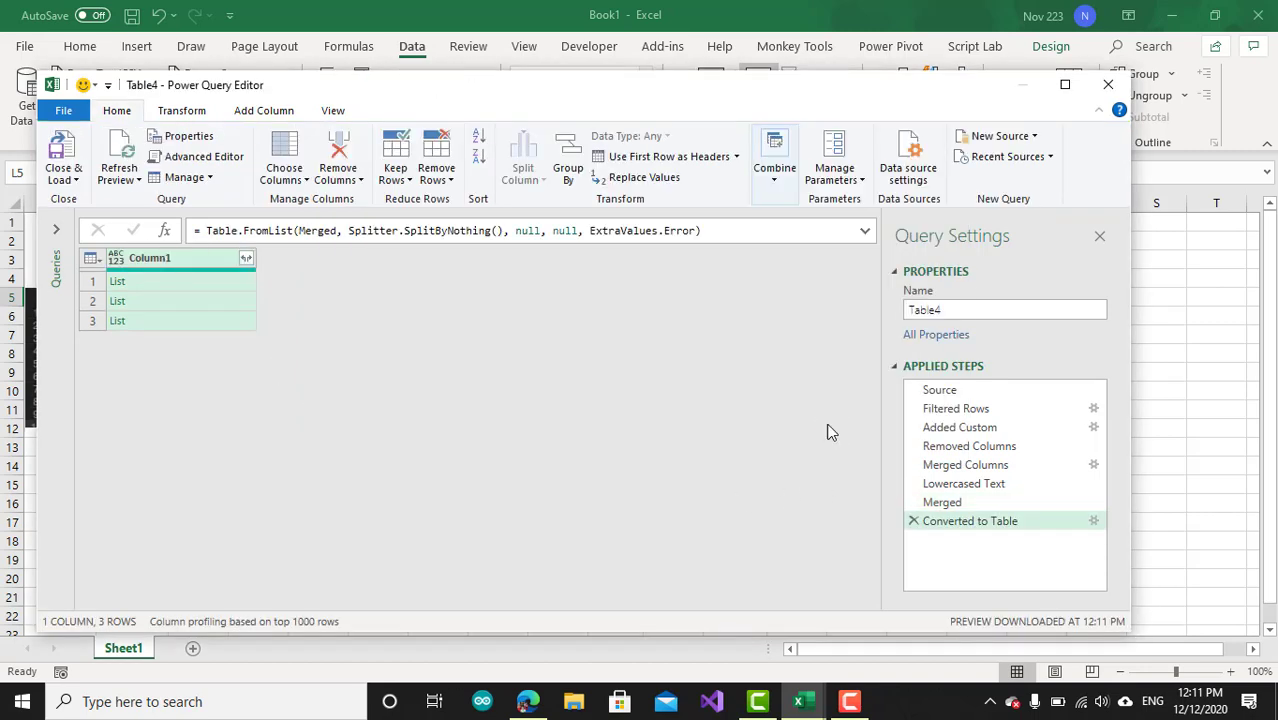
pyautogui.click(246, 258)
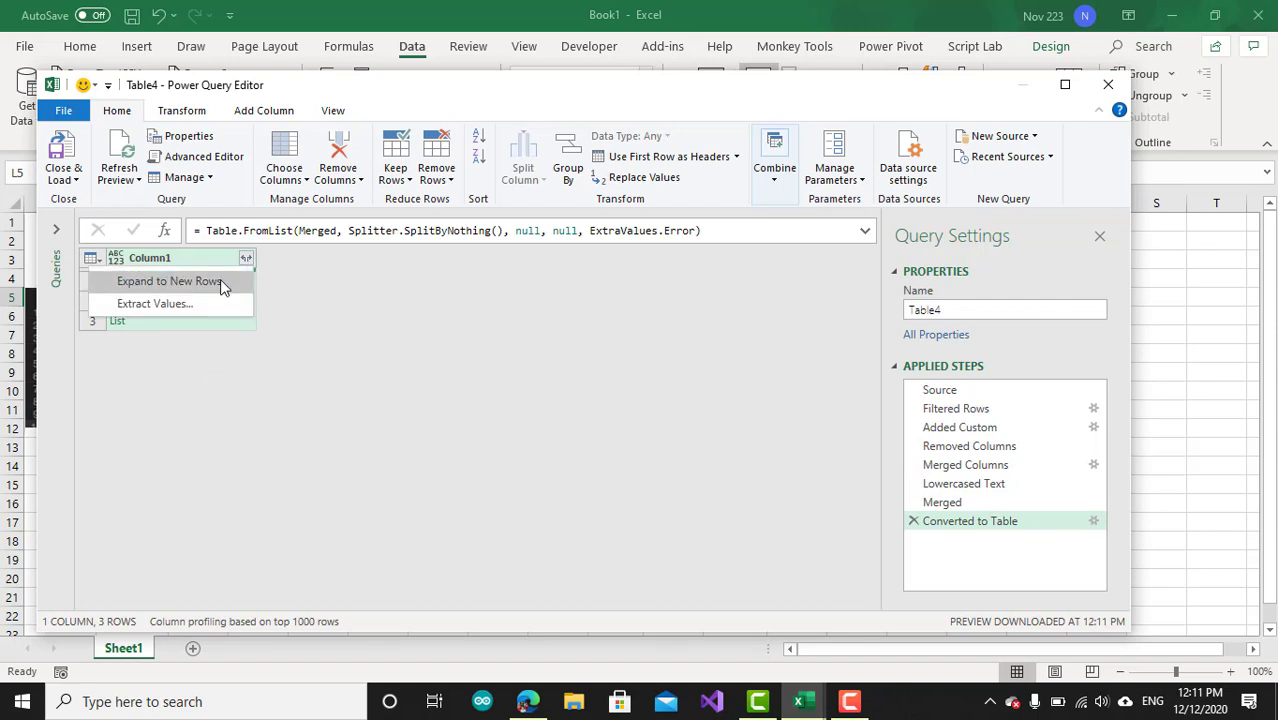
pyautogui.click(221, 283)
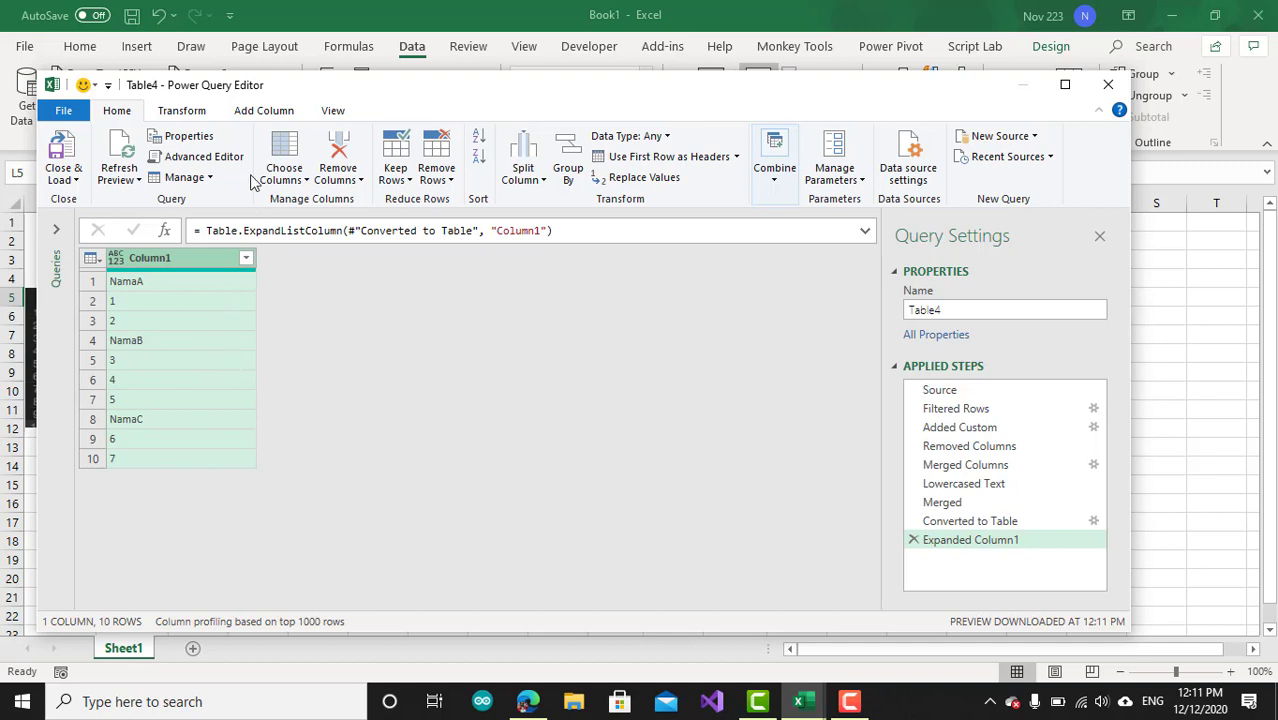
# Add a conditional column outputting Column1 when Column1 begins with "Nama"
pyautogui.click(258, 114)
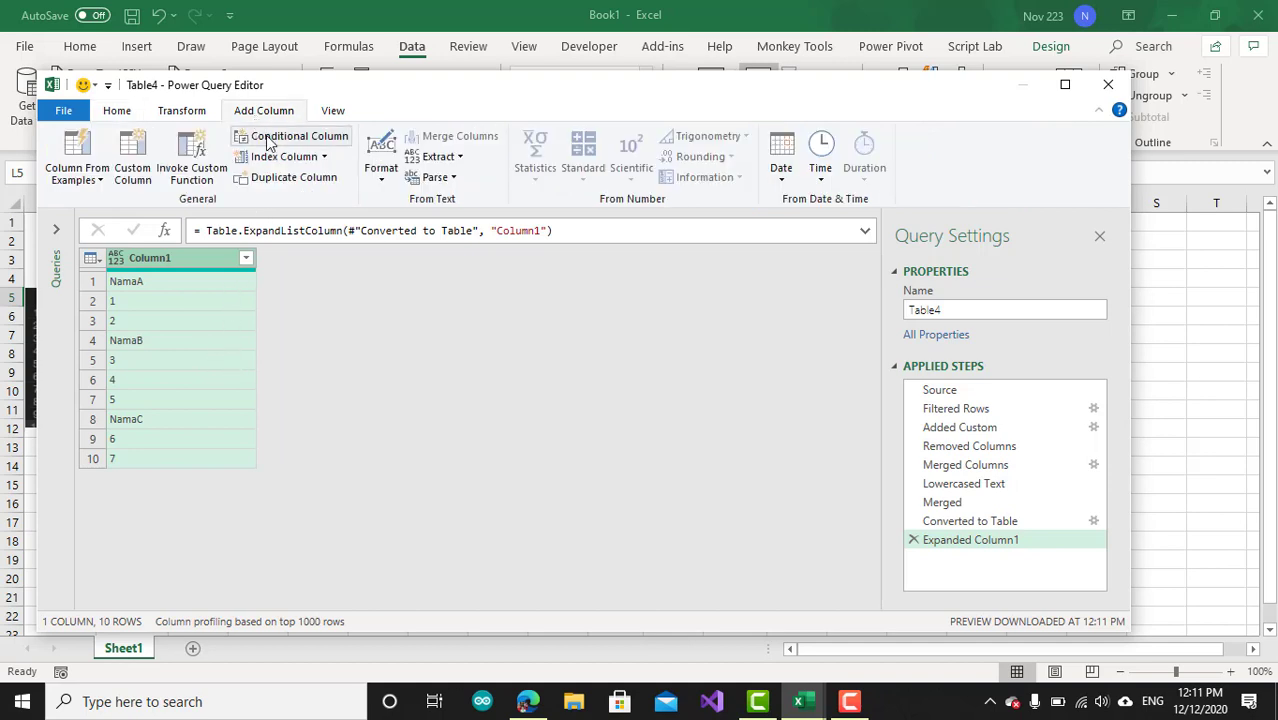
pyautogui.click(280, 135)
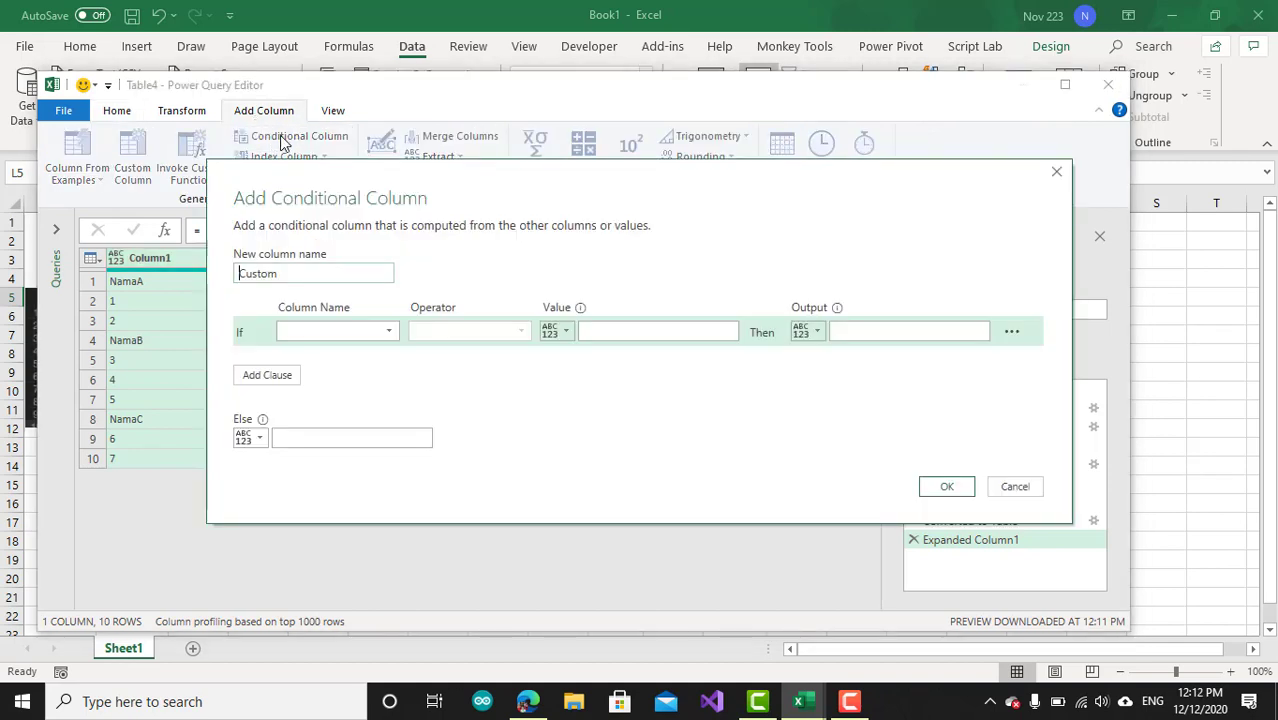
pyautogui.click(388, 333)
pyautogui.click(385, 351)
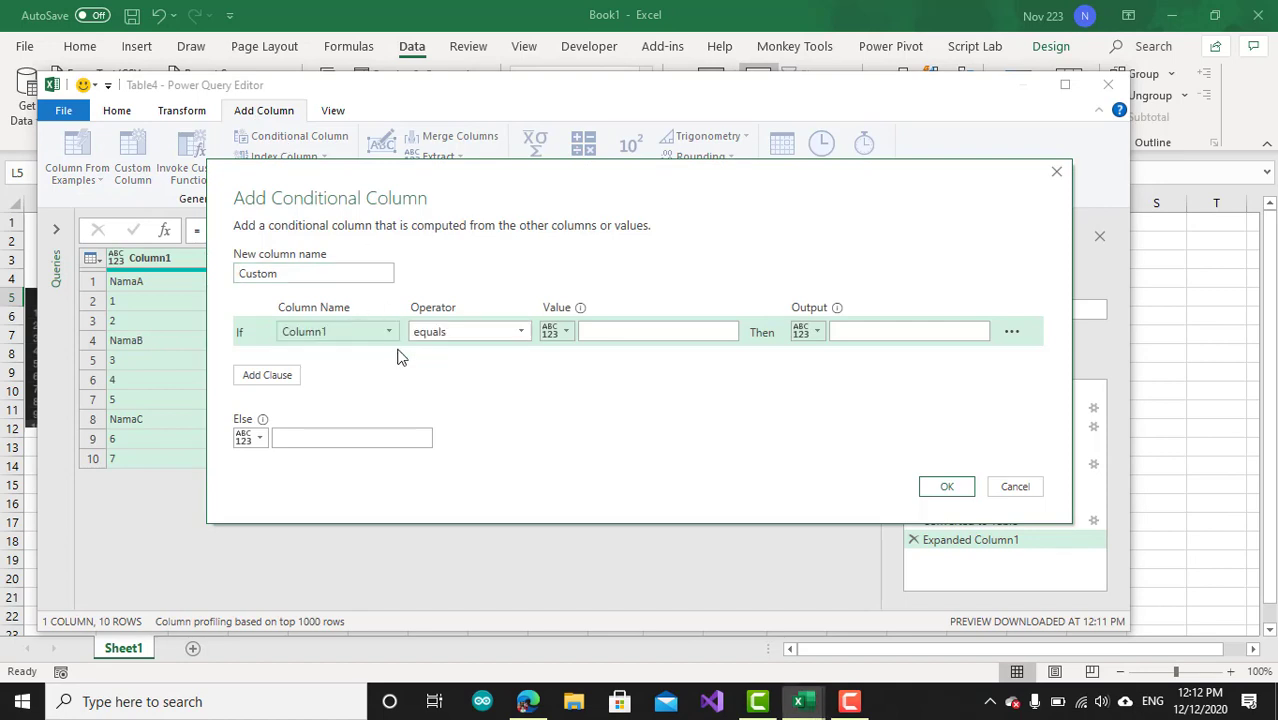
pyautogui.click(518, 334)
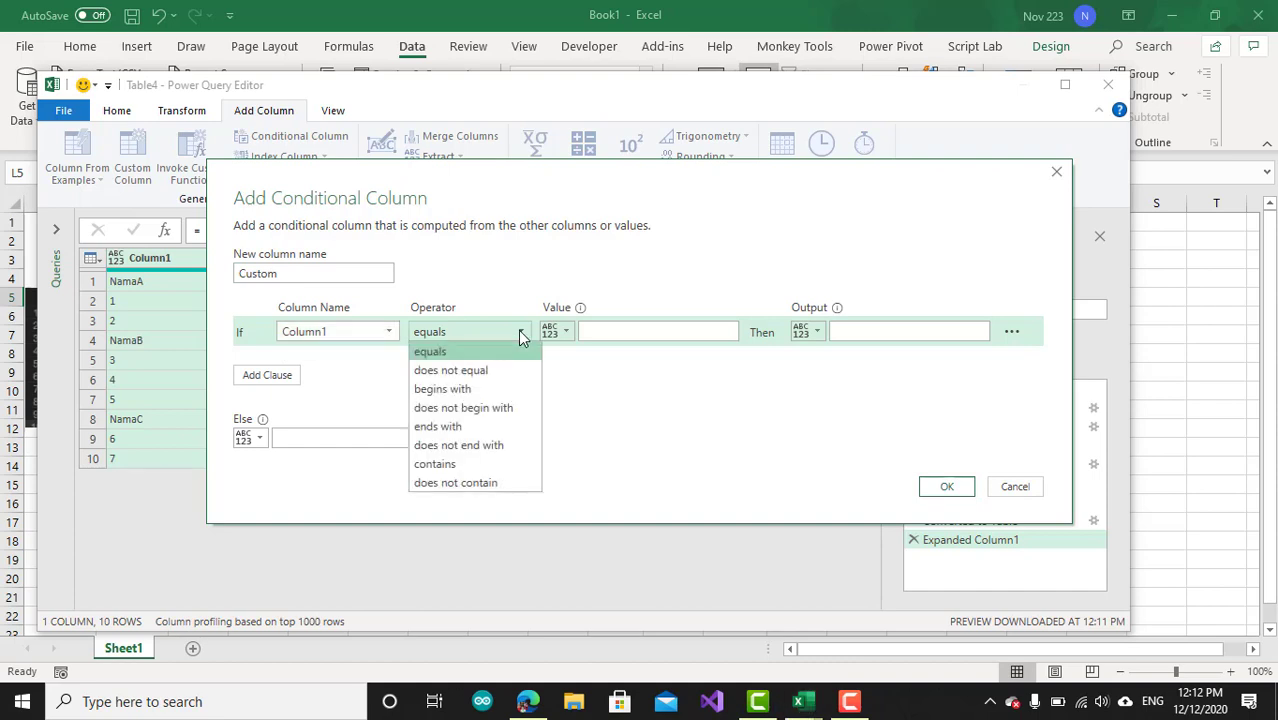
pyautogui.click(491, 390)
pyautogui.click(620, 331)
pyautogui.write('Nama')
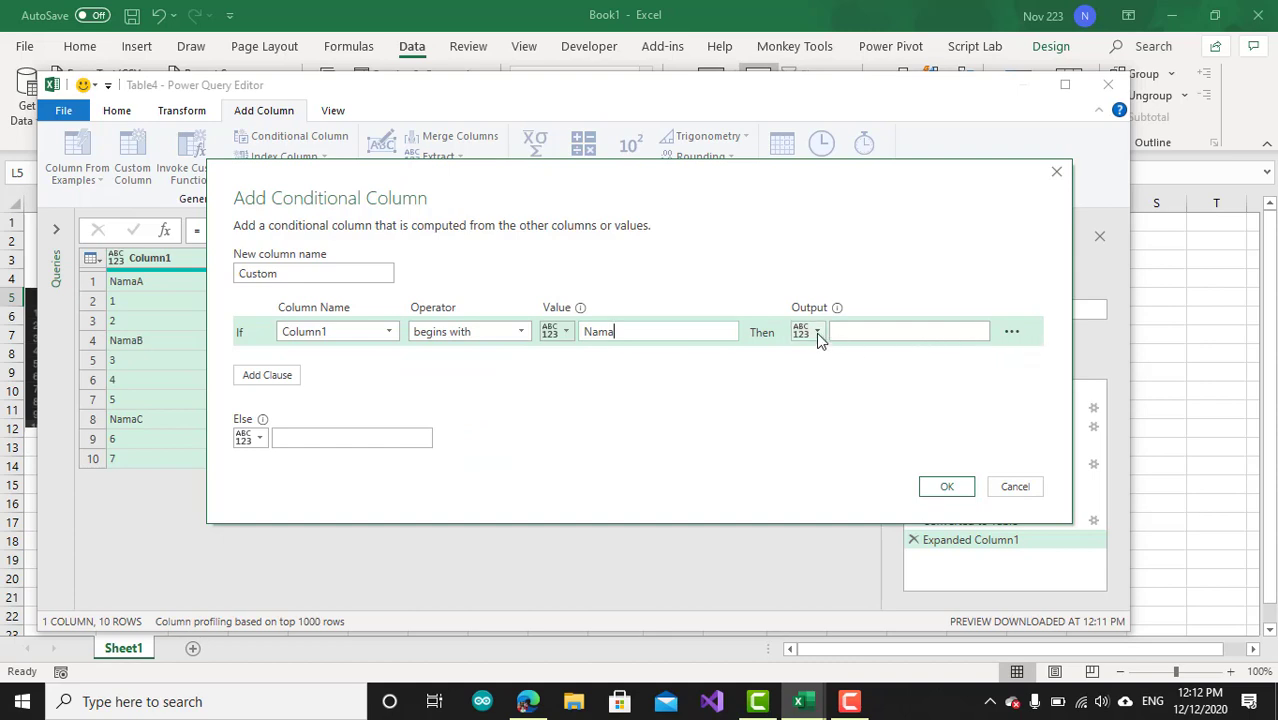
pyautogui.click(816, 334)
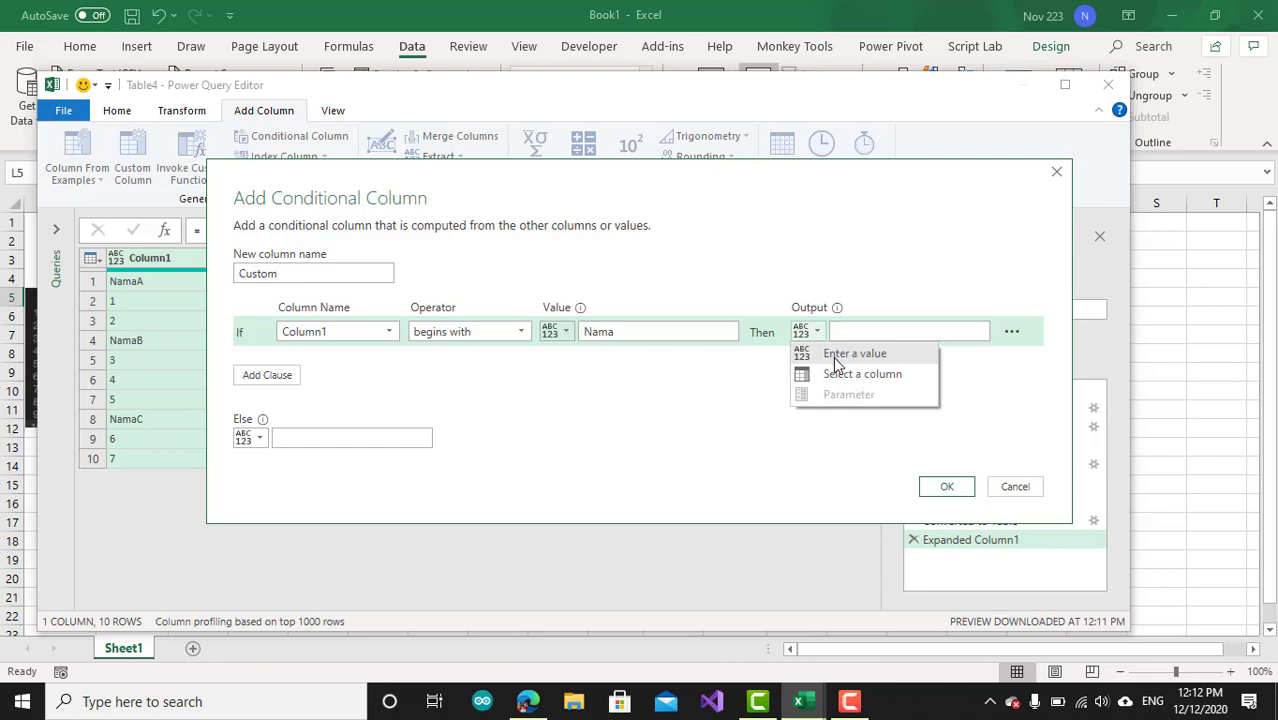
pyautogui.click(846, 374)
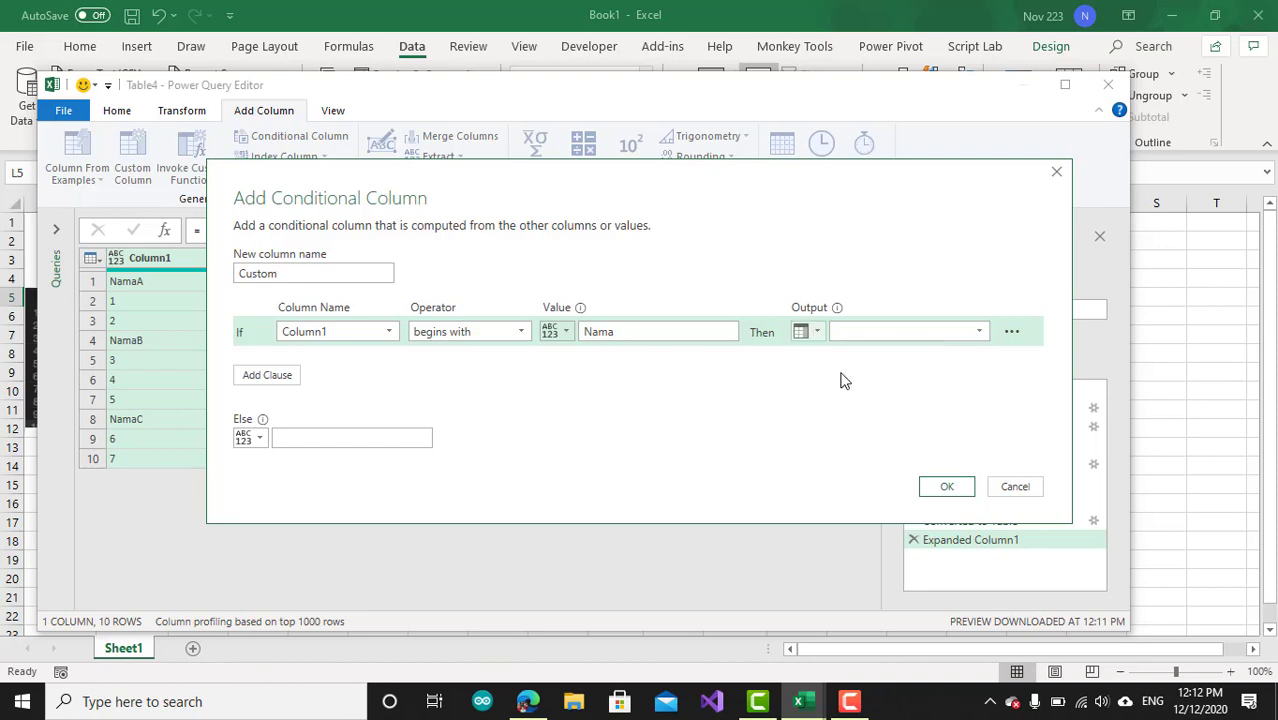
pyautogui.click(983, 332)
pyautogui.click(916, 351)
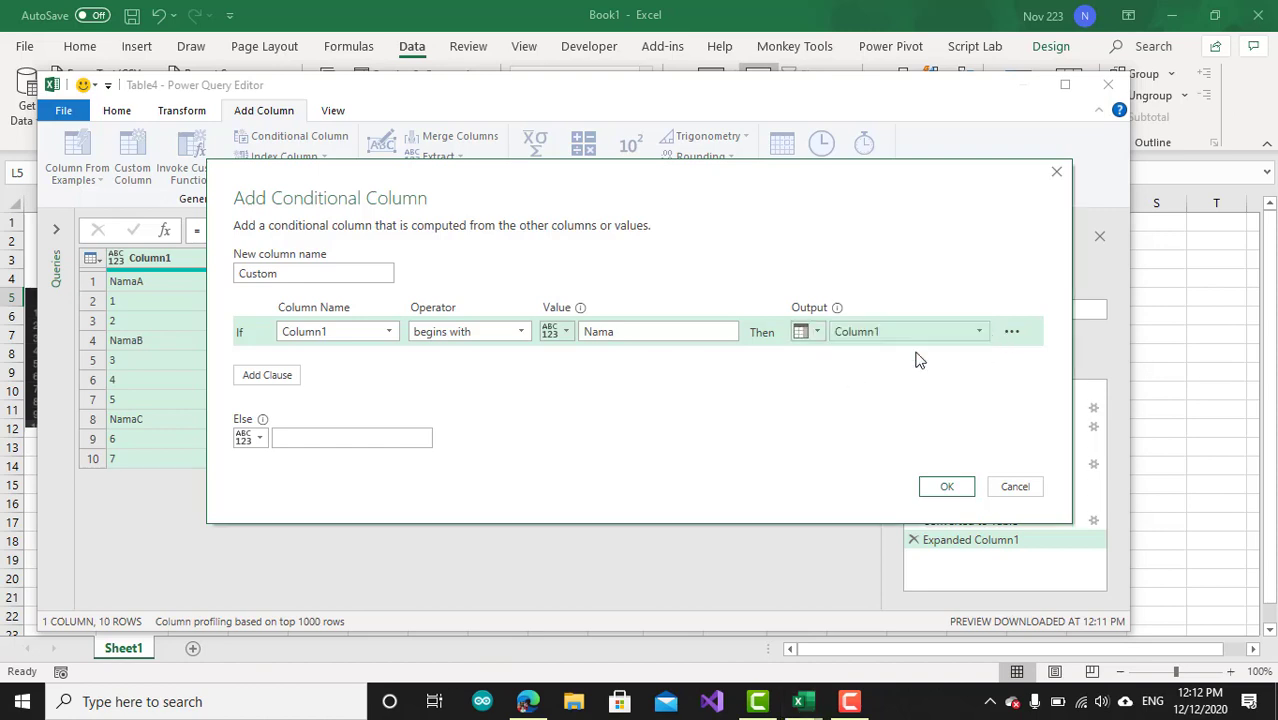
pyautogui.click(956, 487)
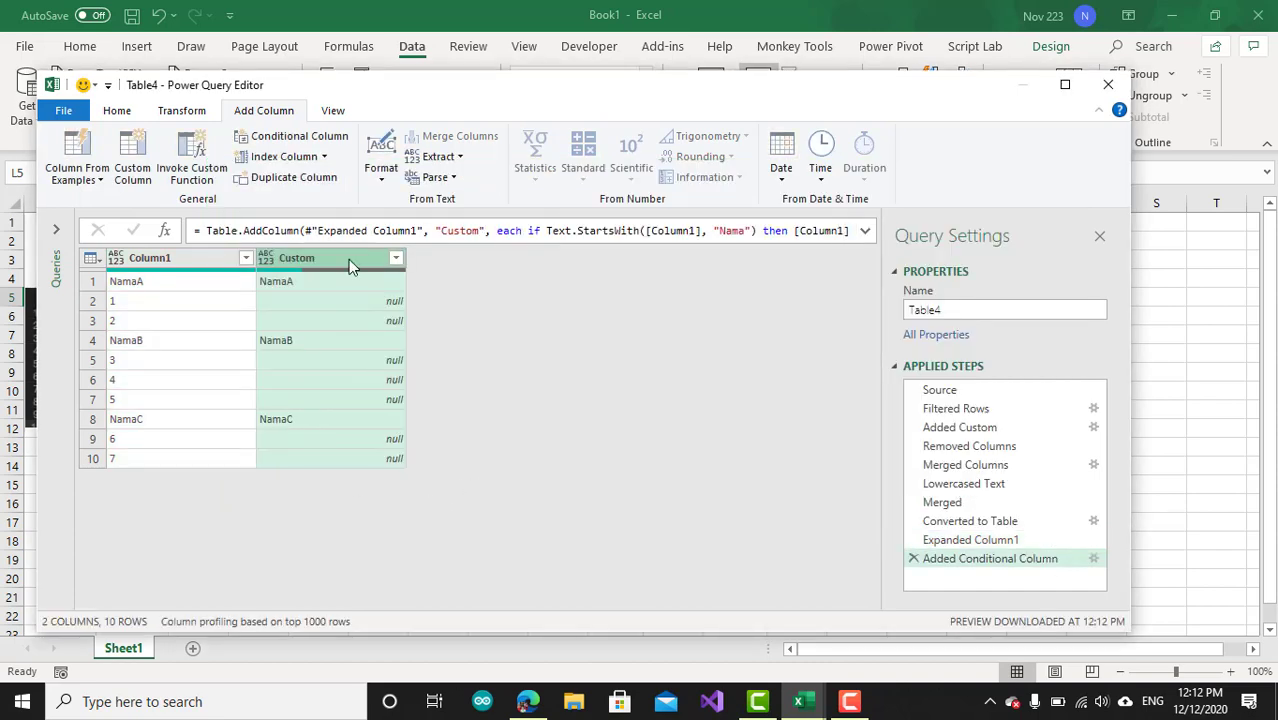
# Move the Custom column ahead of Column1 and fill its names down
pyautogui.moveTo(348, 259); pyautogui.dragTo(150, 263)
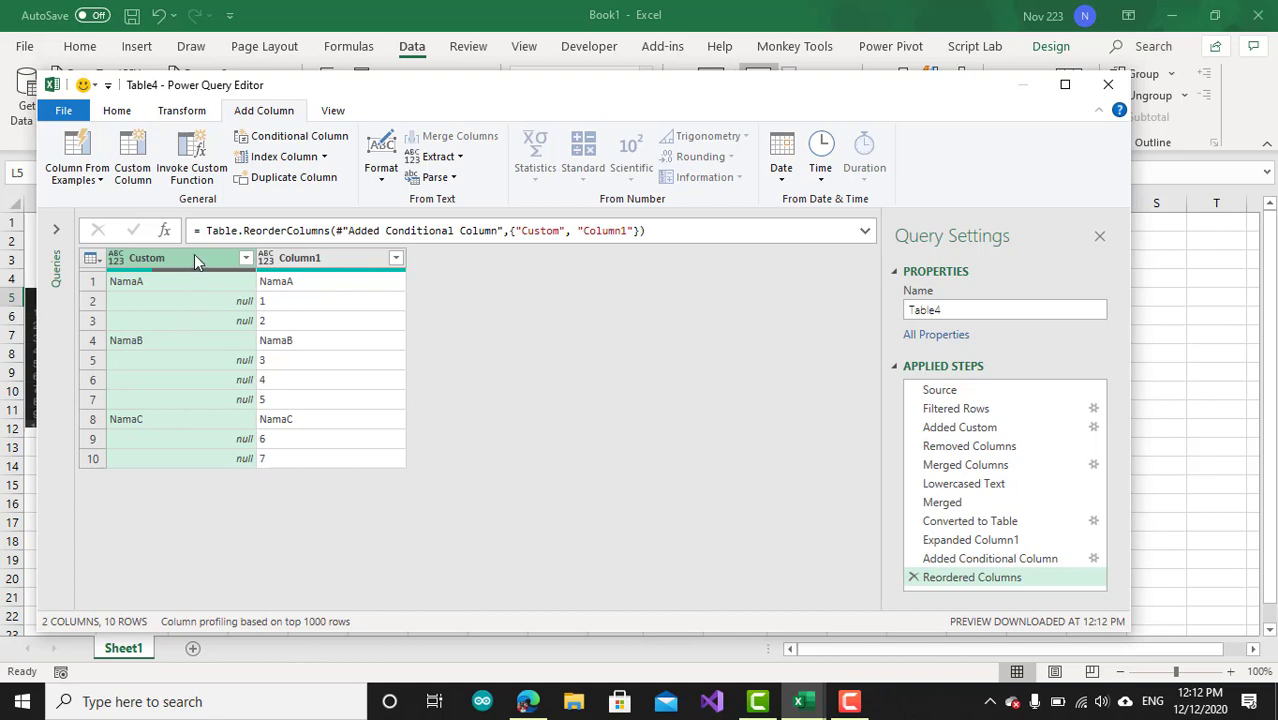
pyautogui.rightClick(192, 259)
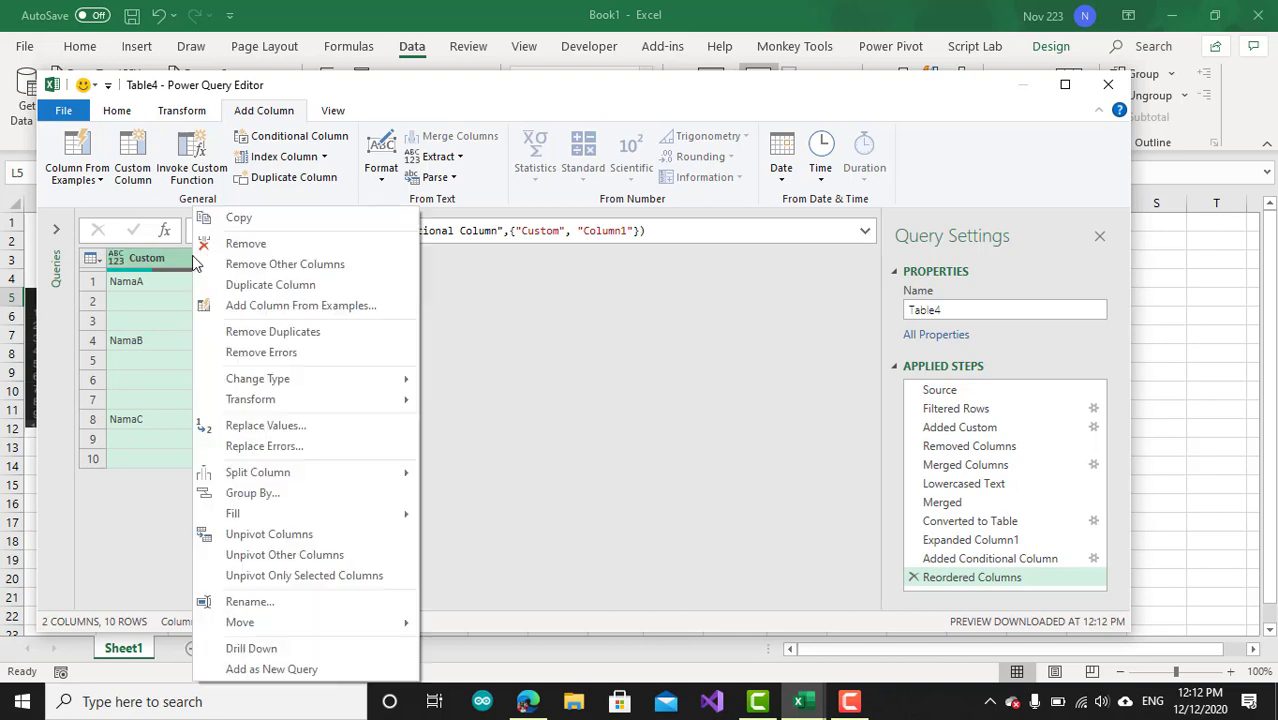
pyautogui.moveTo(300, 514)
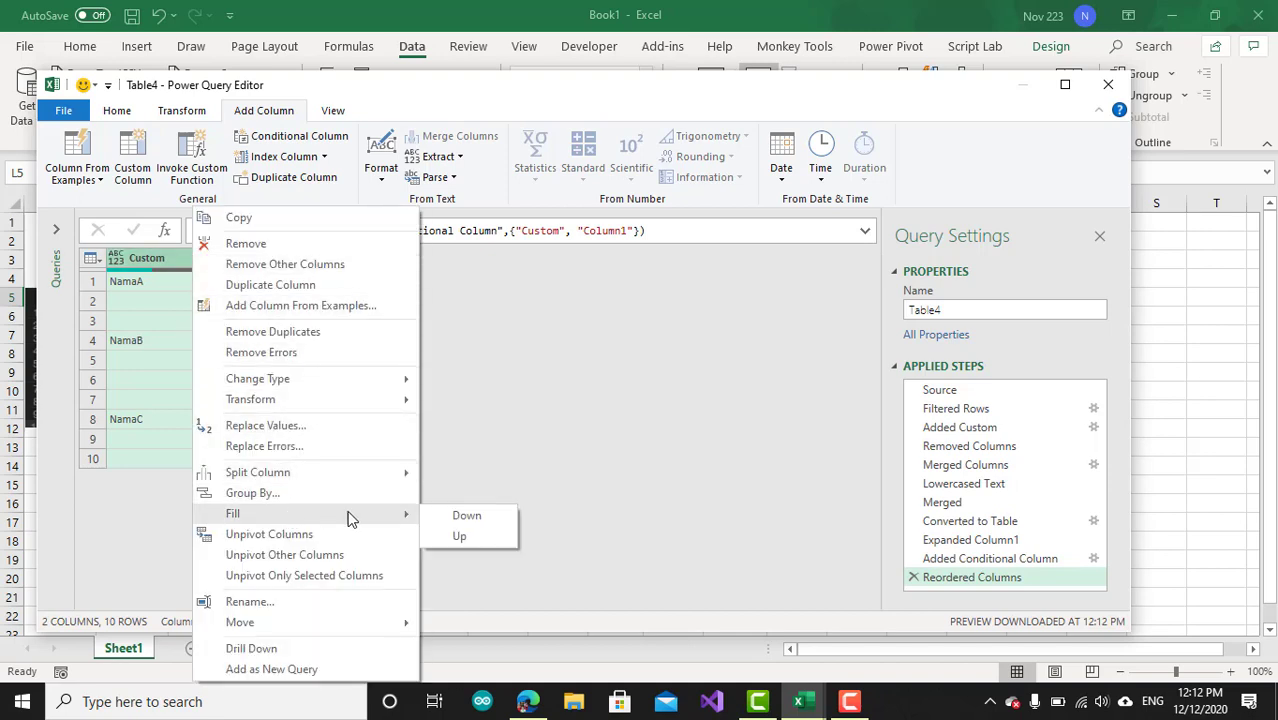
pyautogui.click(440, 515)
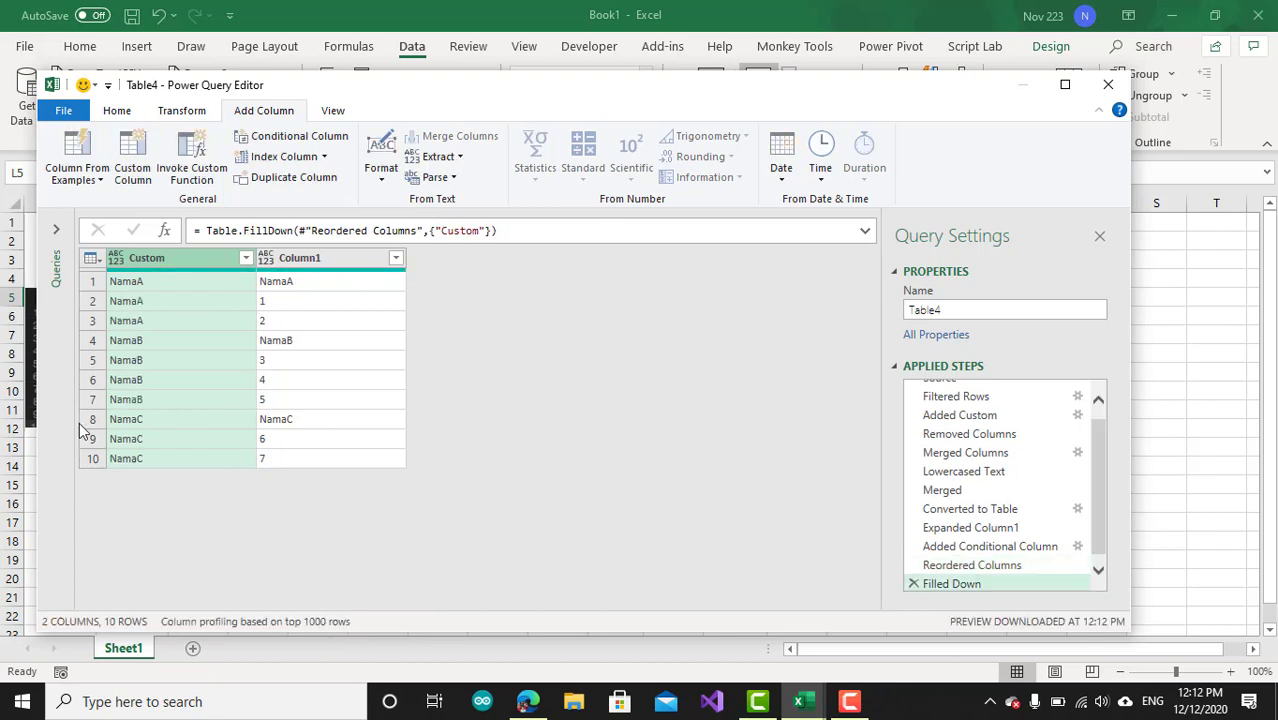
pyautogui.click(396, 260)
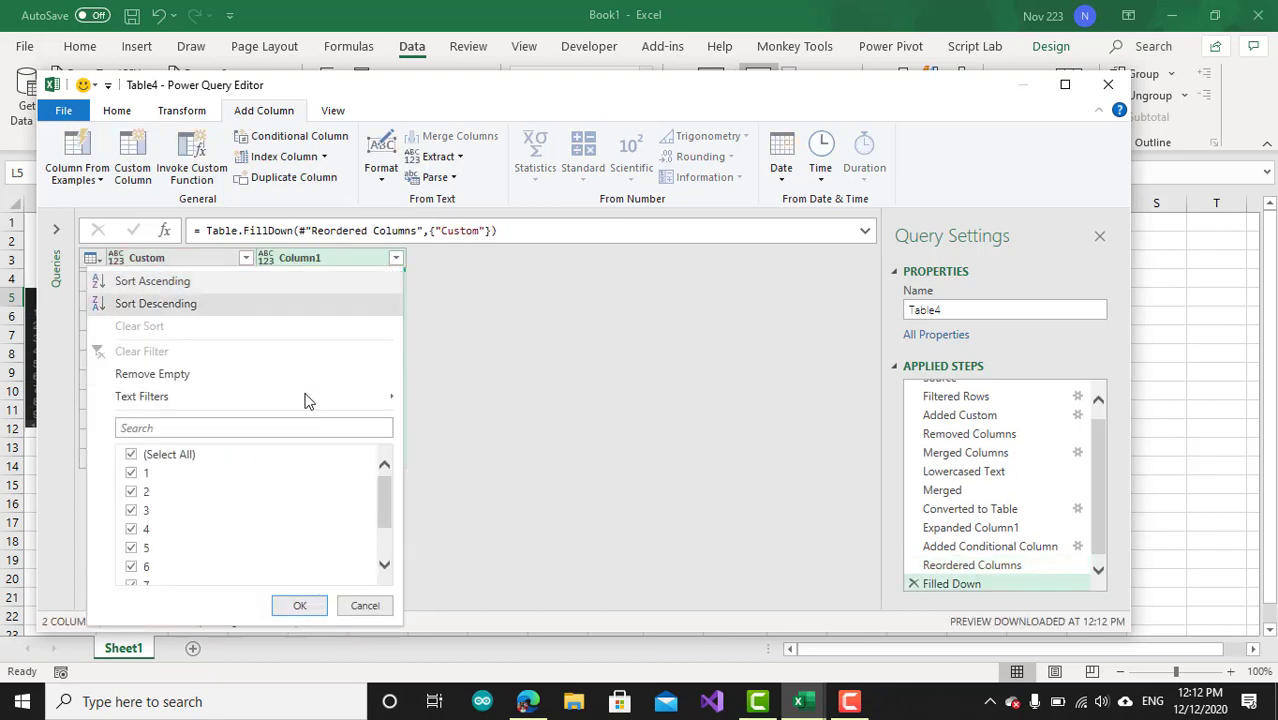
pyautogui.moveTo(142, 396)
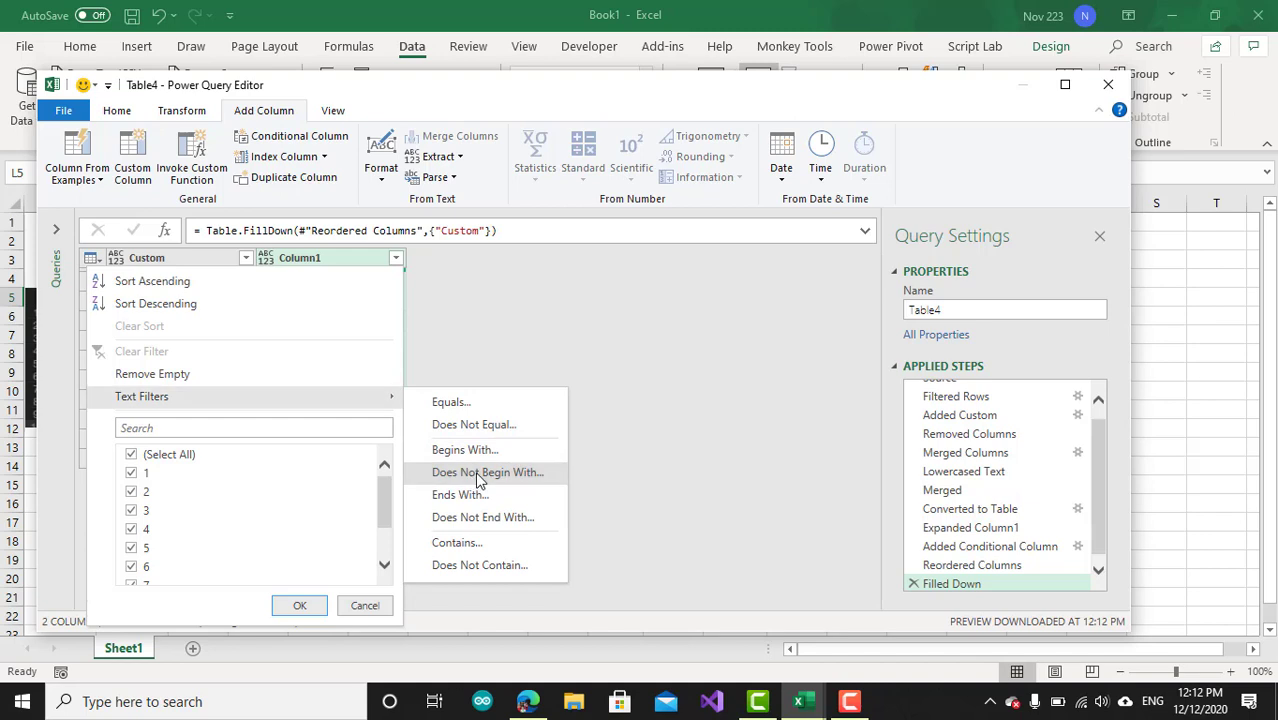
# Filter Column1 to drop values beginning with "Nama", leaving seven name–number rows
pyautogui.click(472, 478)
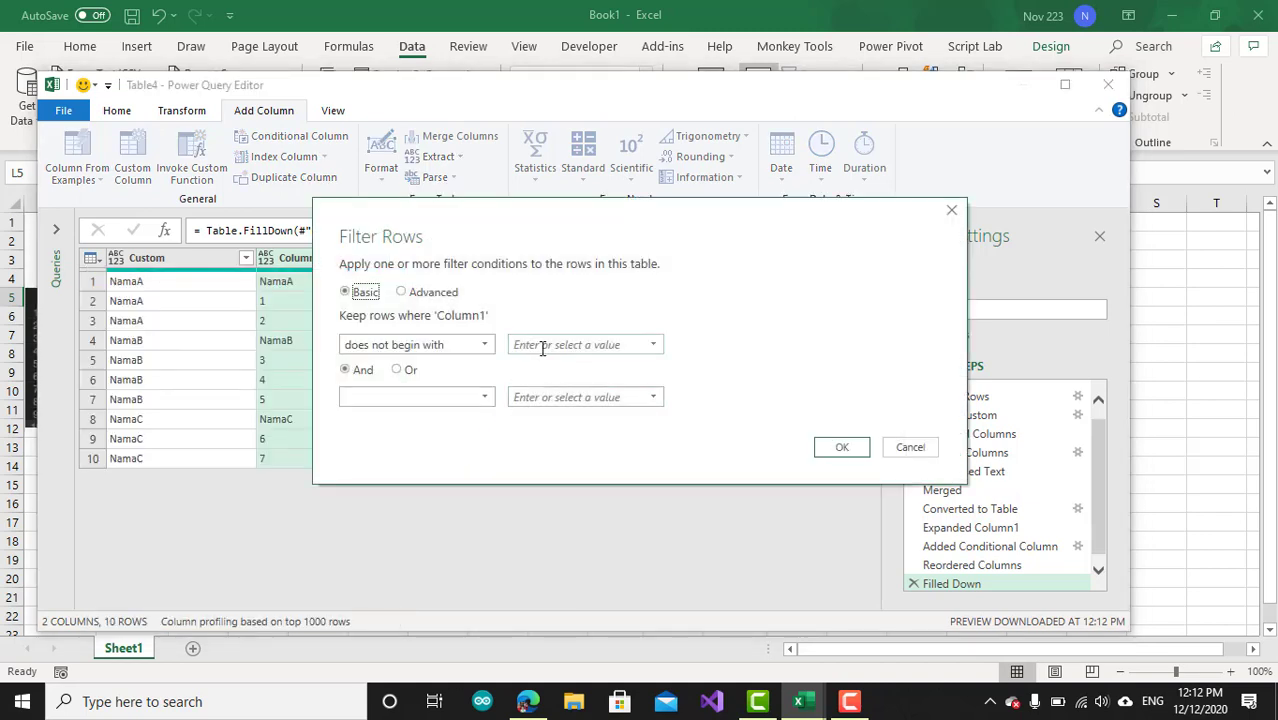
pyautogui.click(544, 347)
pyautogui.write('Nama')
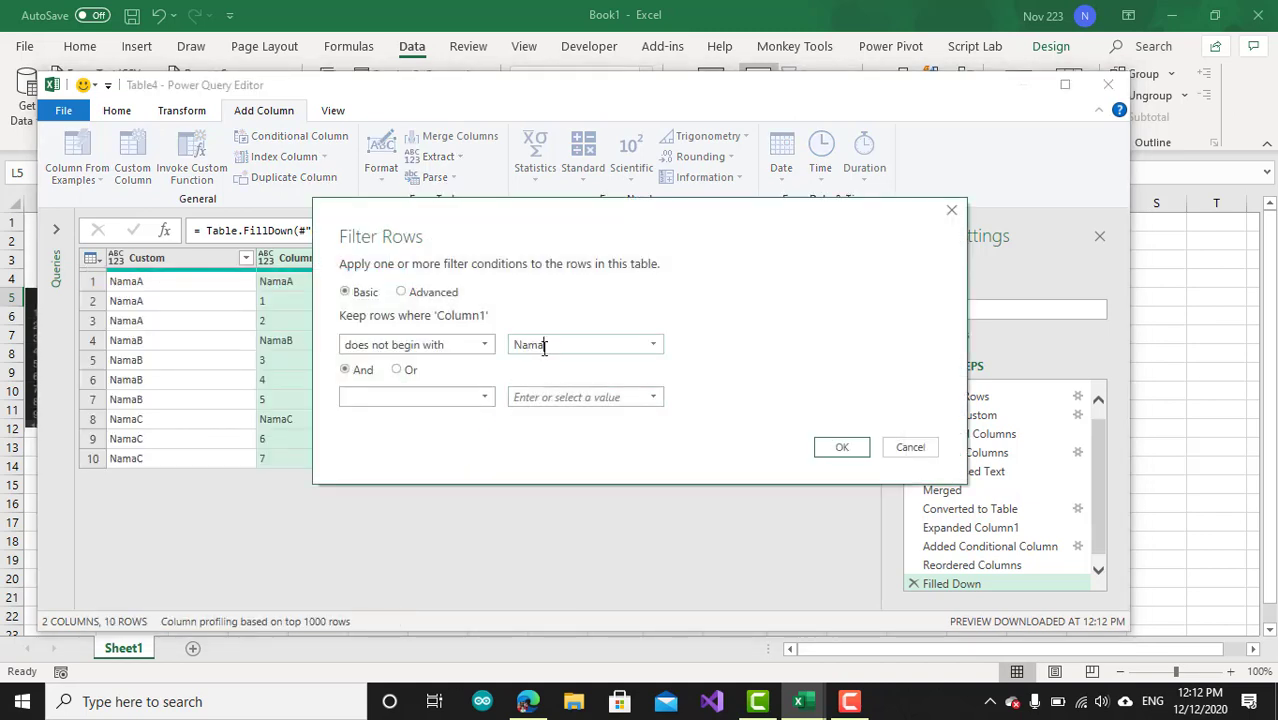
pyautogui.click(838, 447)
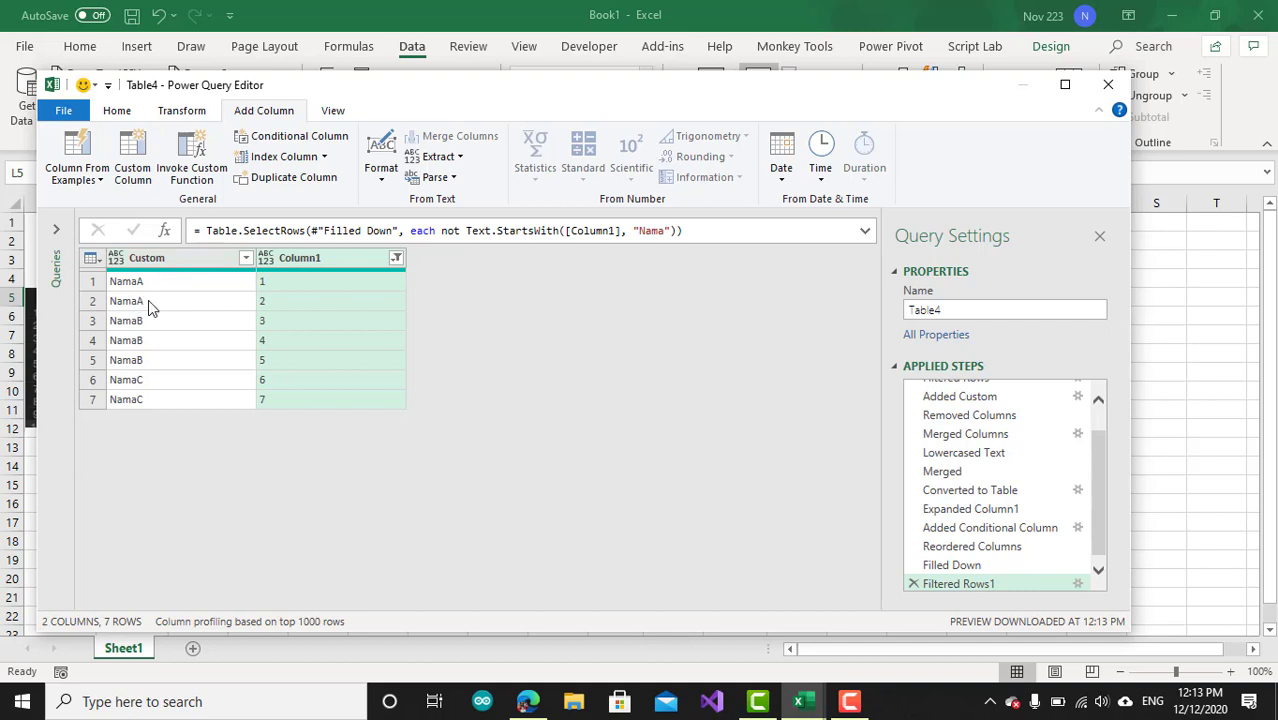
pyautogui.click(185, 261)
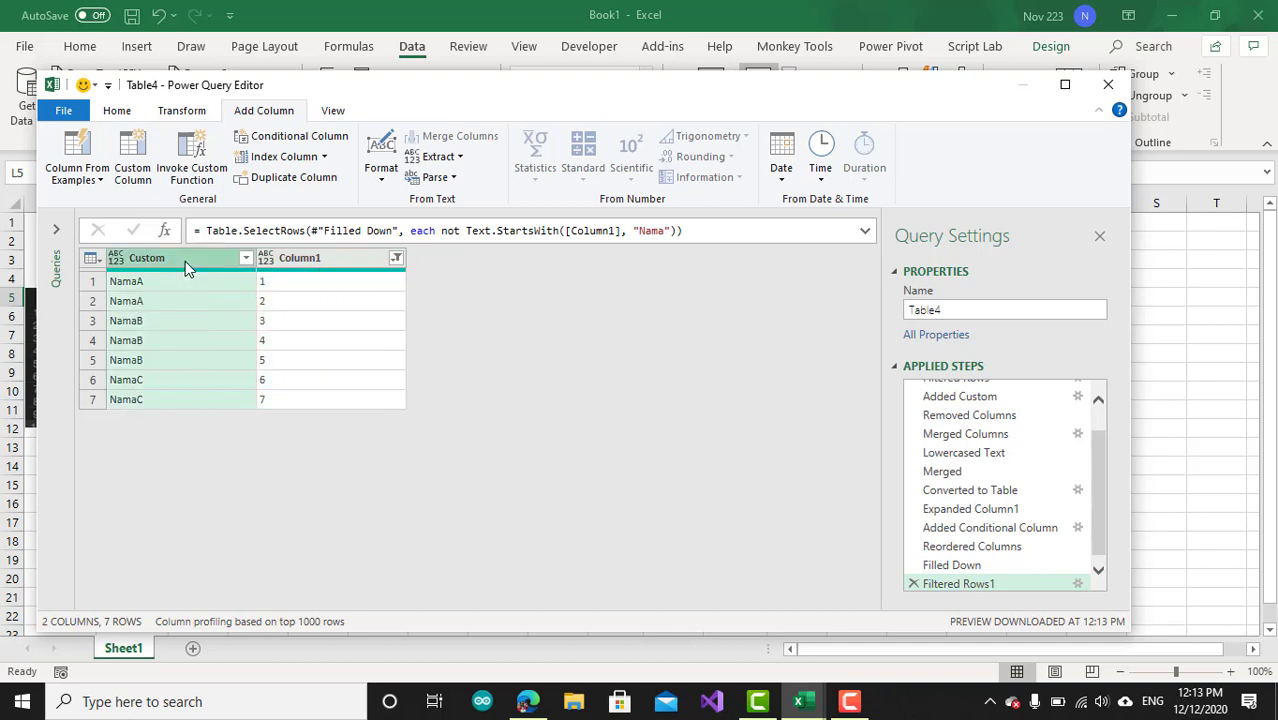
pyautogui.click(454, 179)
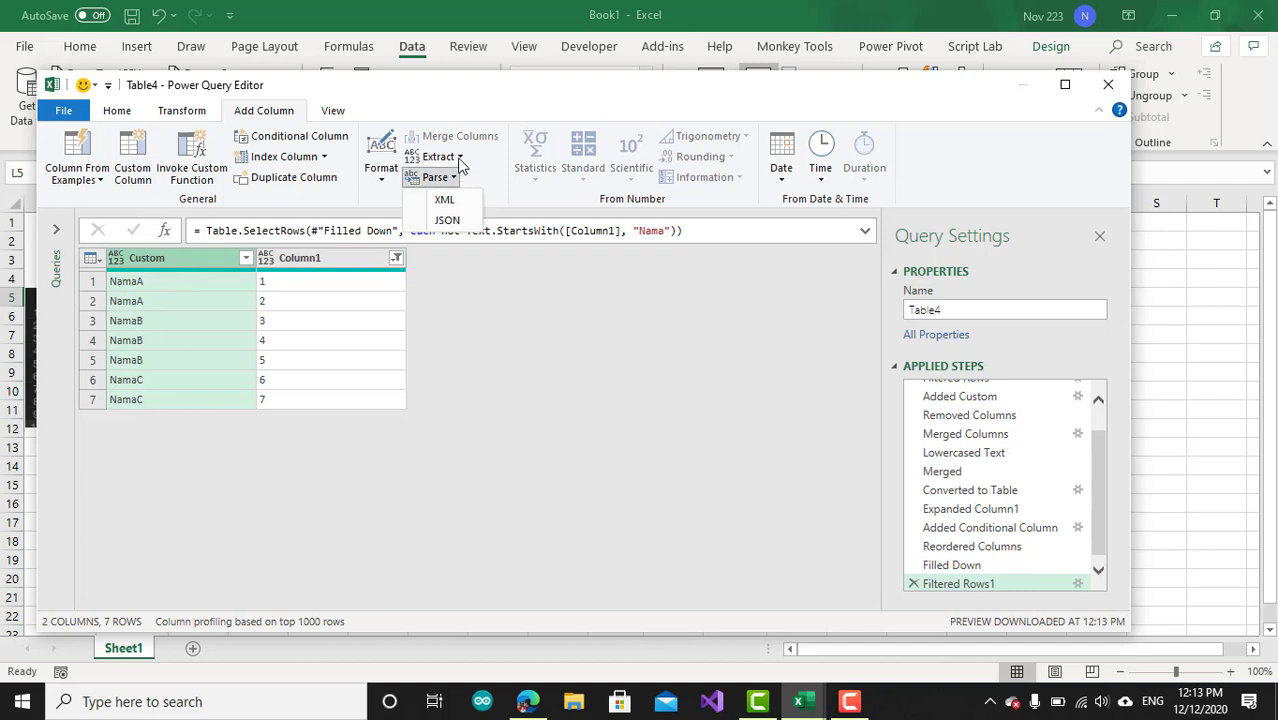
pyautogui.click(459, 157)
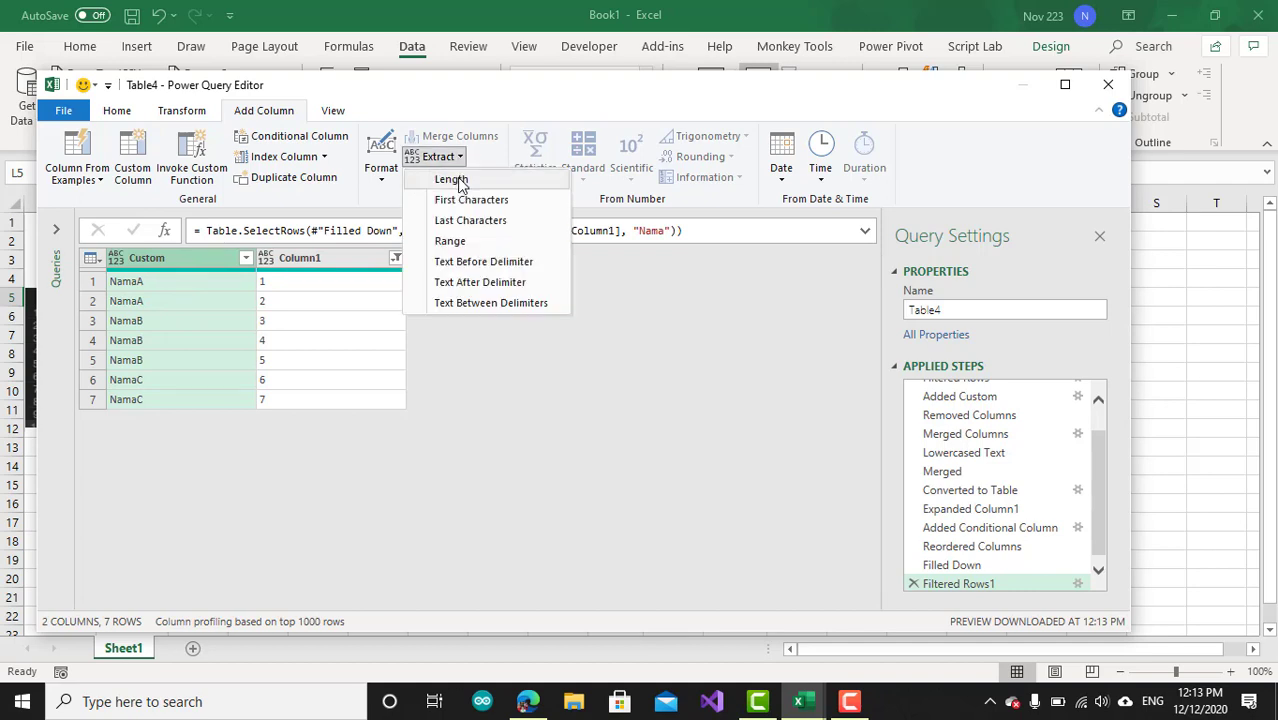
pyautogui.click(456, 178)
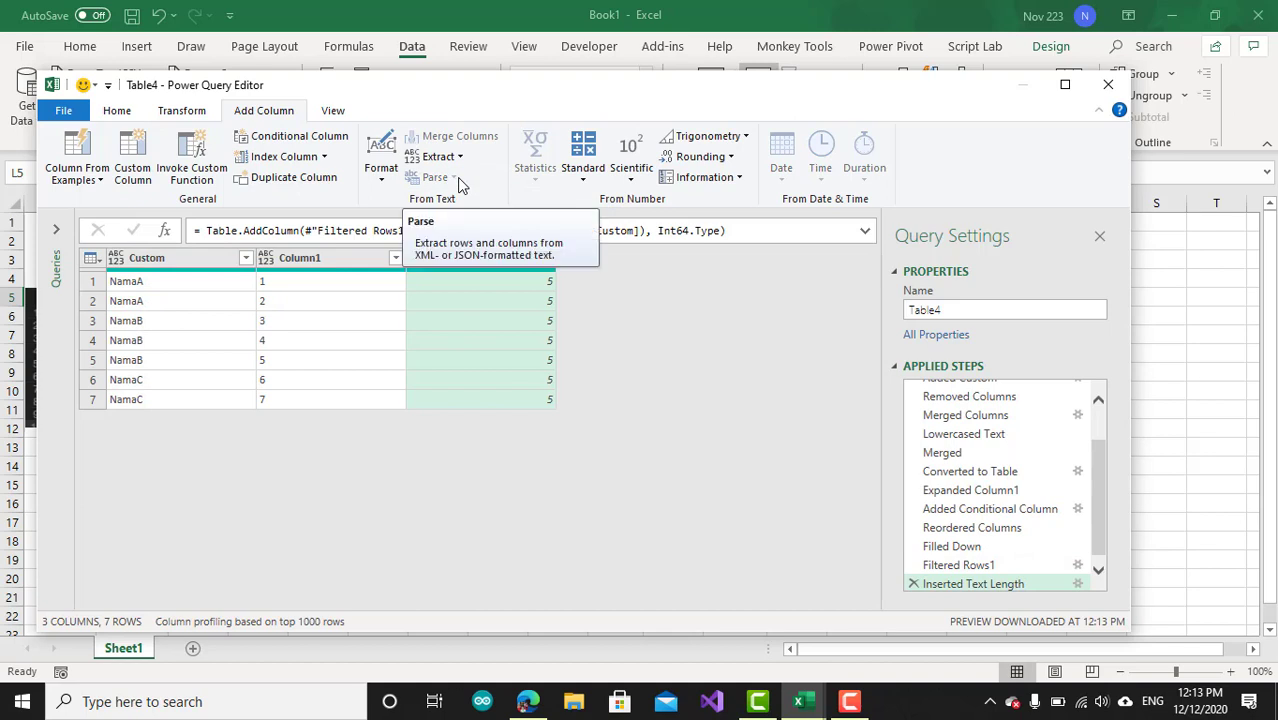
pyautogui.click(912, 584)
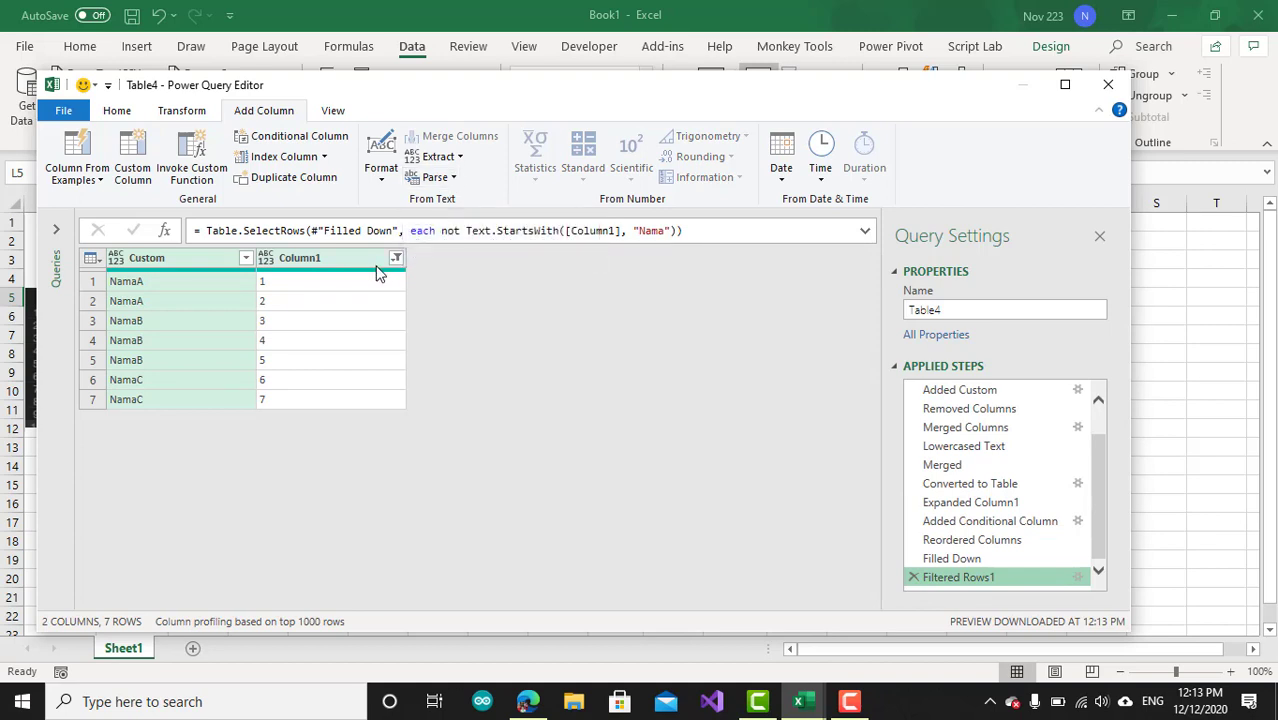
# Add a custom column named Nama and begin a Text.Range formula on the Custom column
pyautogui.click(133, 158)
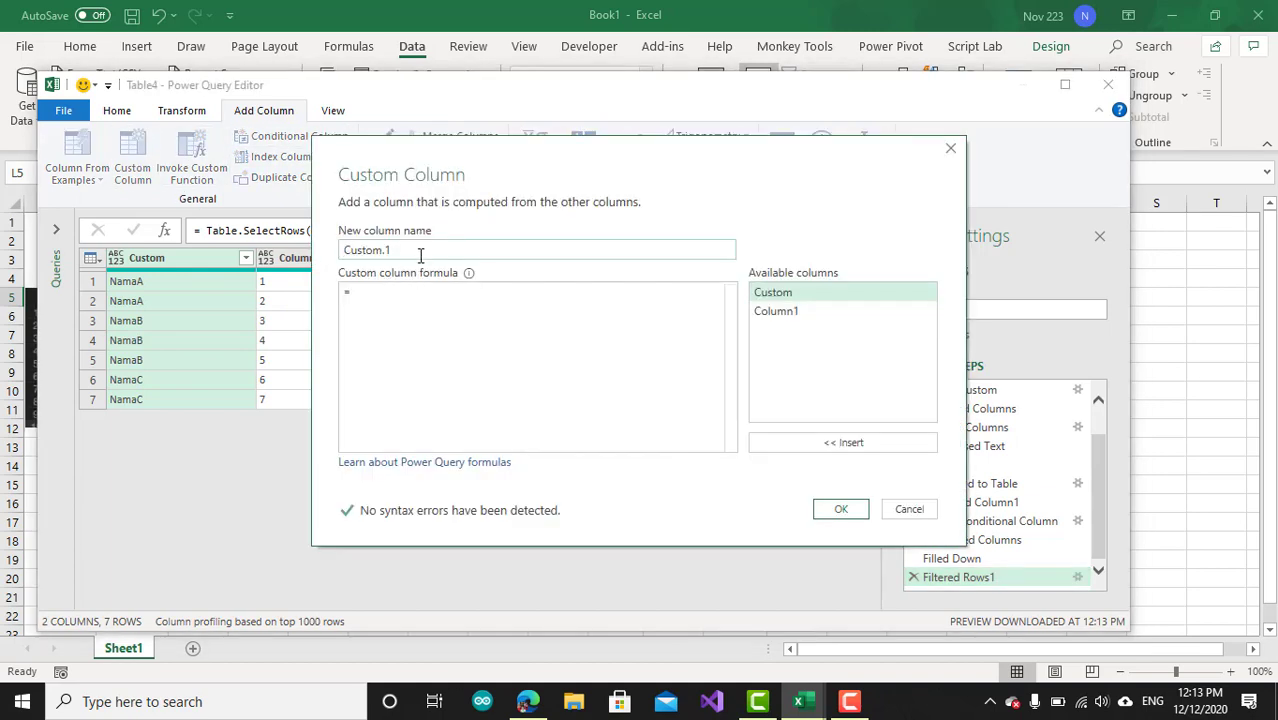
pyautogui.moveTo(420, 254); pyautogui.dragTo(203, 258)
pyautogui.write('Nama')
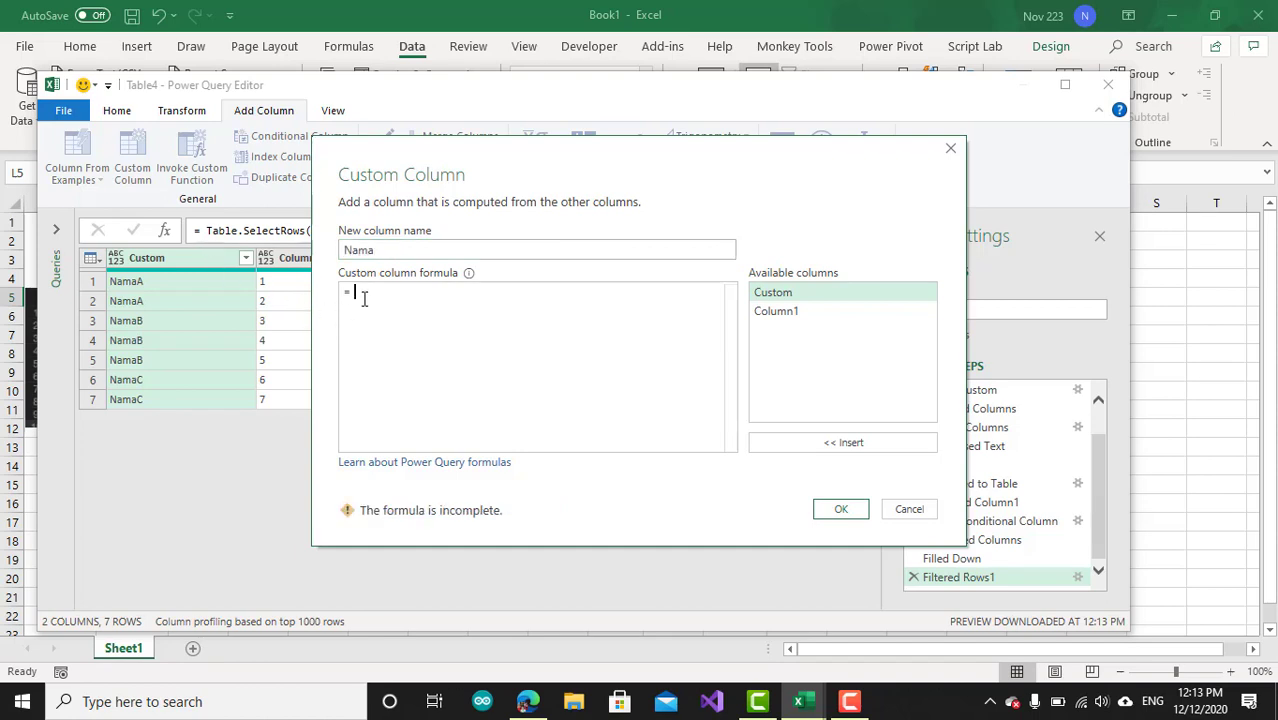
pyautogui.write('tex')
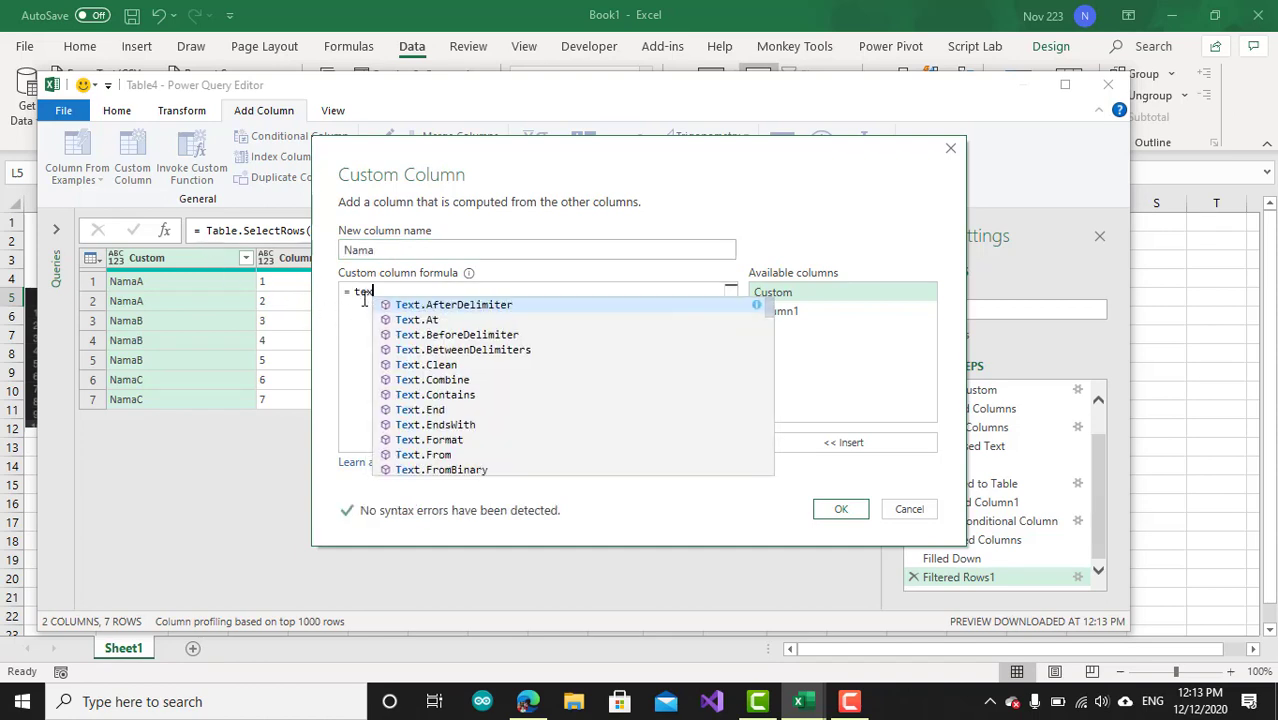
pyautogui.press('Down')
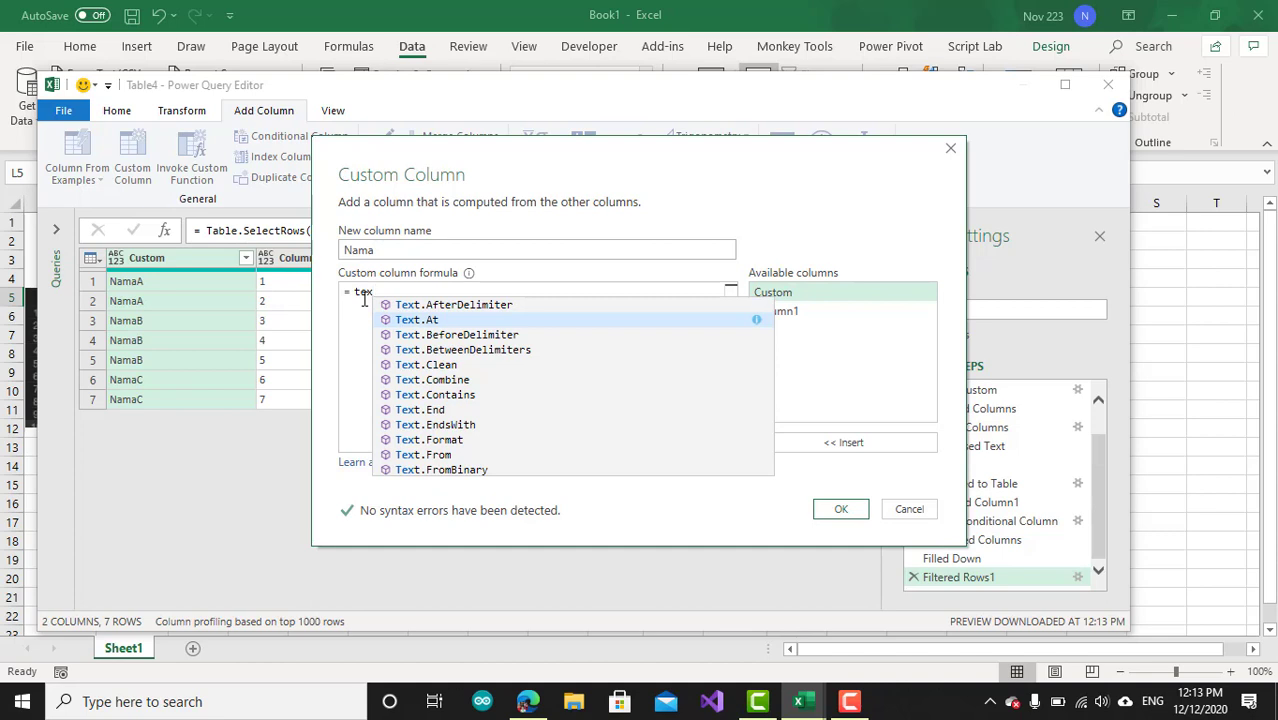
pyautogui.press('BackSpace')
pyautogui.press('BackSpace')
pyautogui.press('BackSpace')
pyautogui.write('Text')
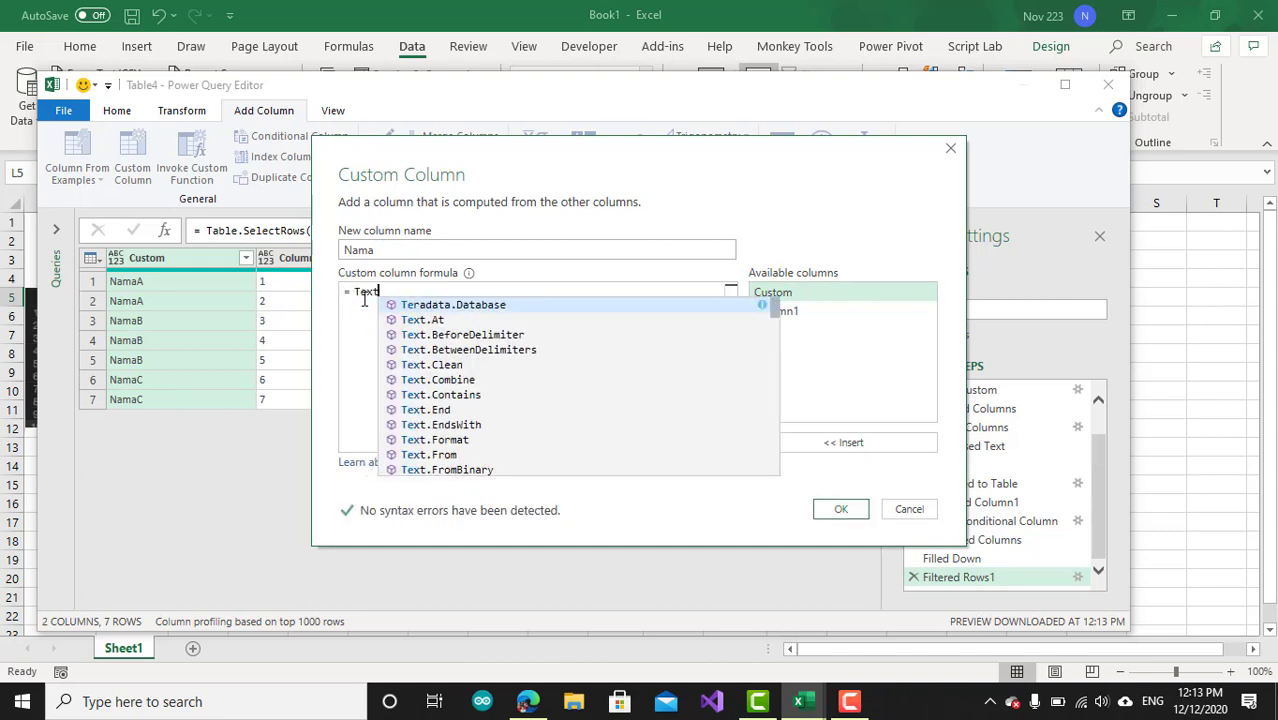
pyautogui.write('.r')
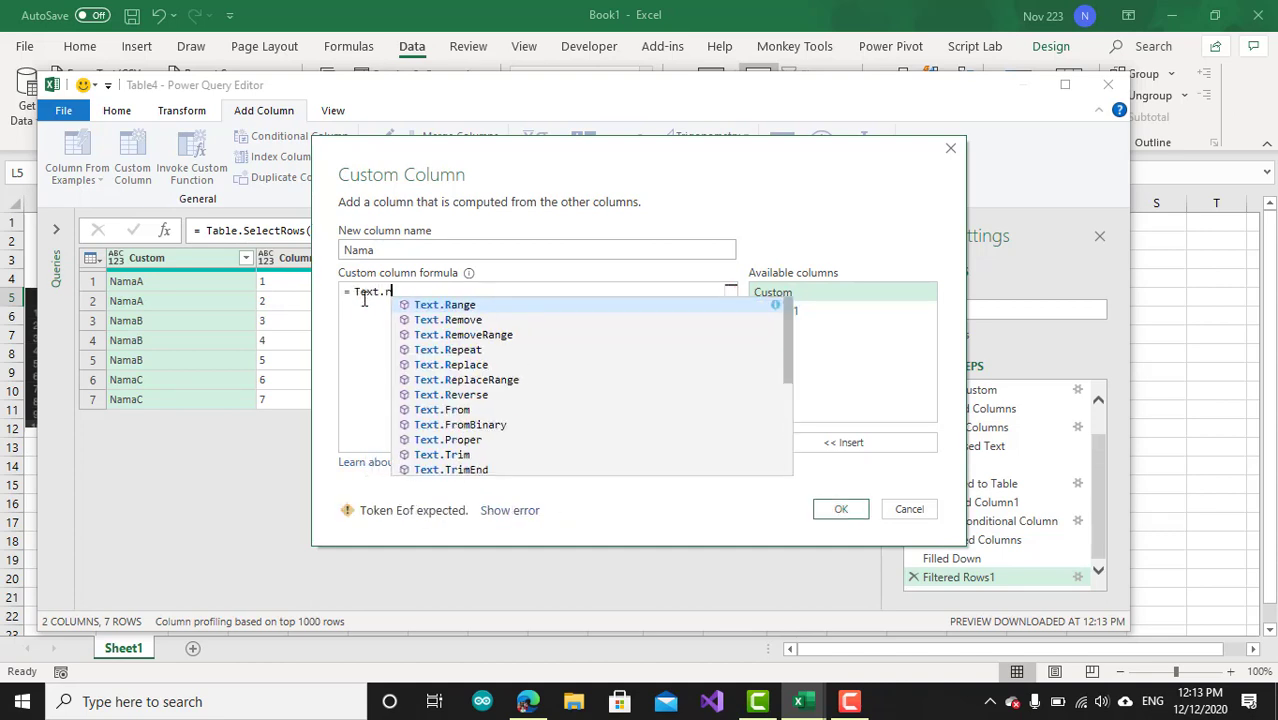
pyautogui.press('BackSpace')
pyautogui.write('Ra')
pyautogui.press('Tab')
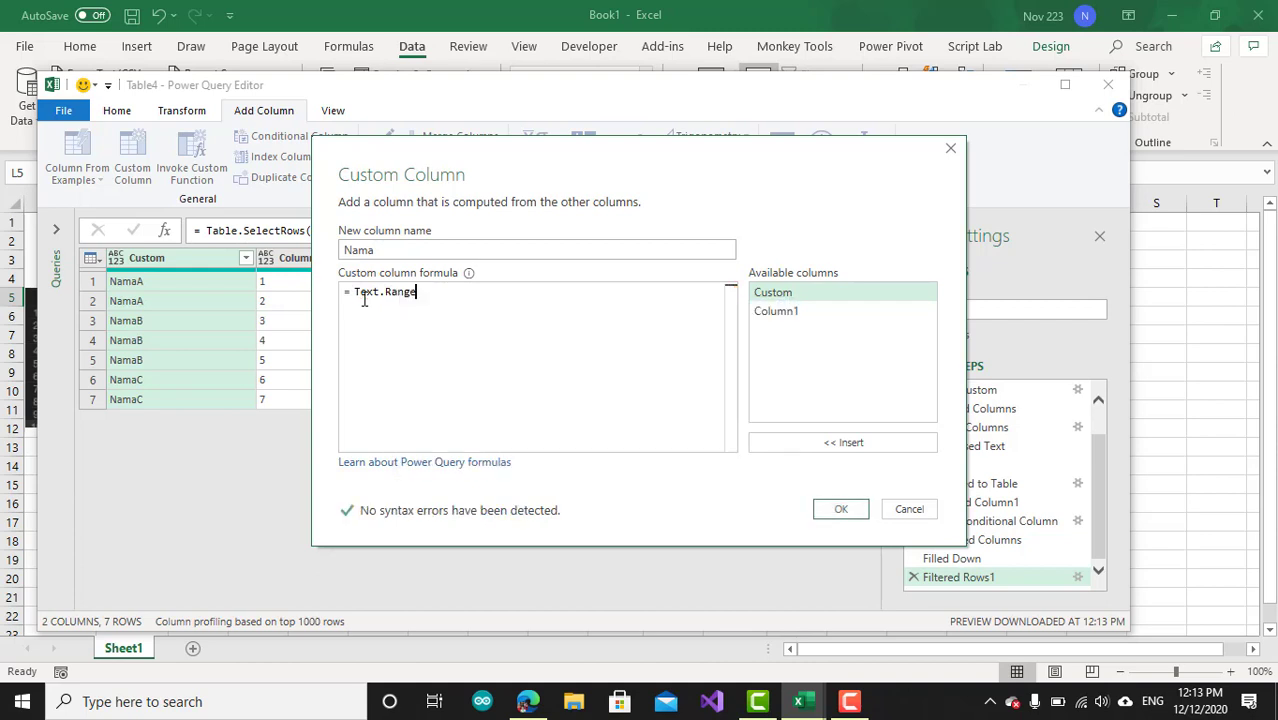
pyautogui.write('(')
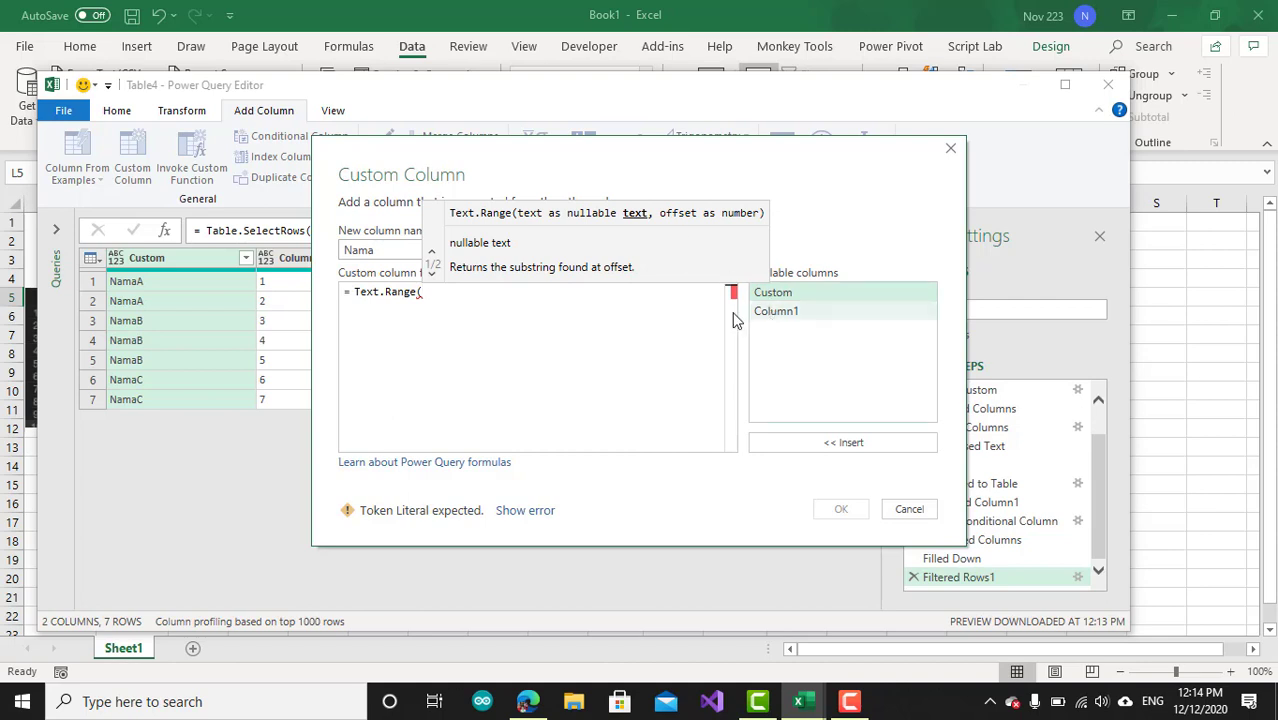
pyautogui.doubleClick(786, 295)
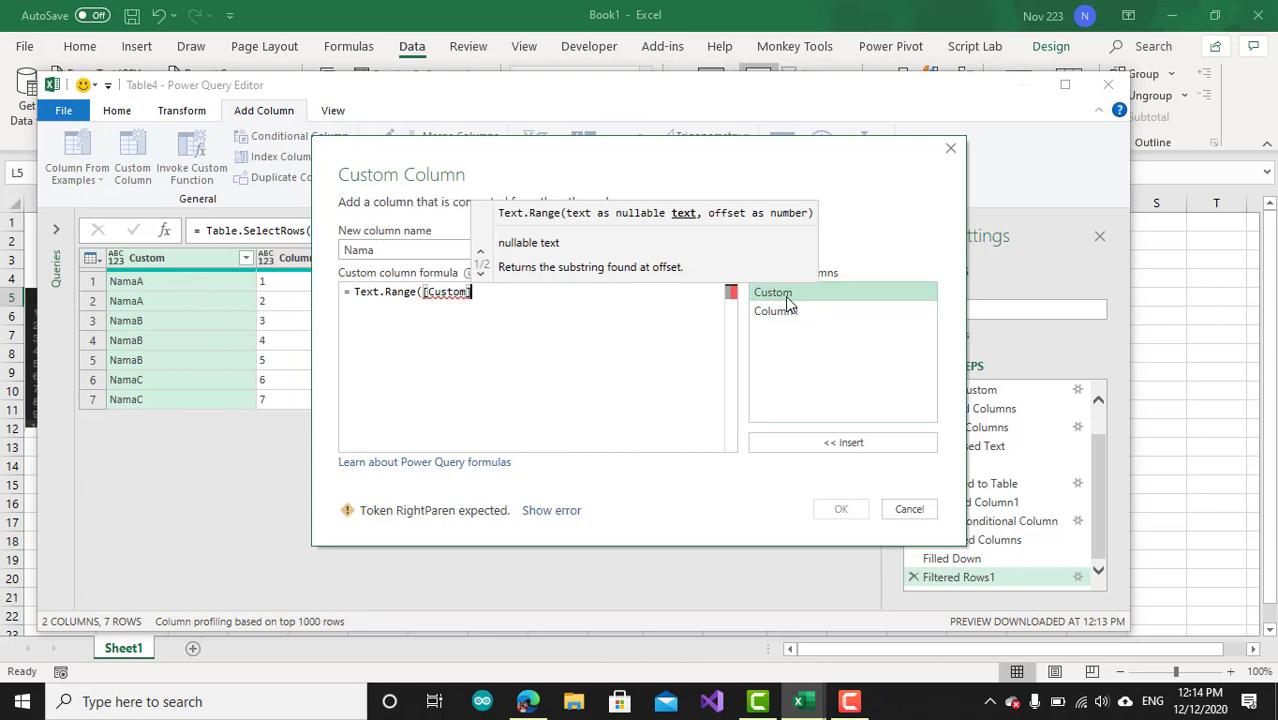
pyautogui.write(',')
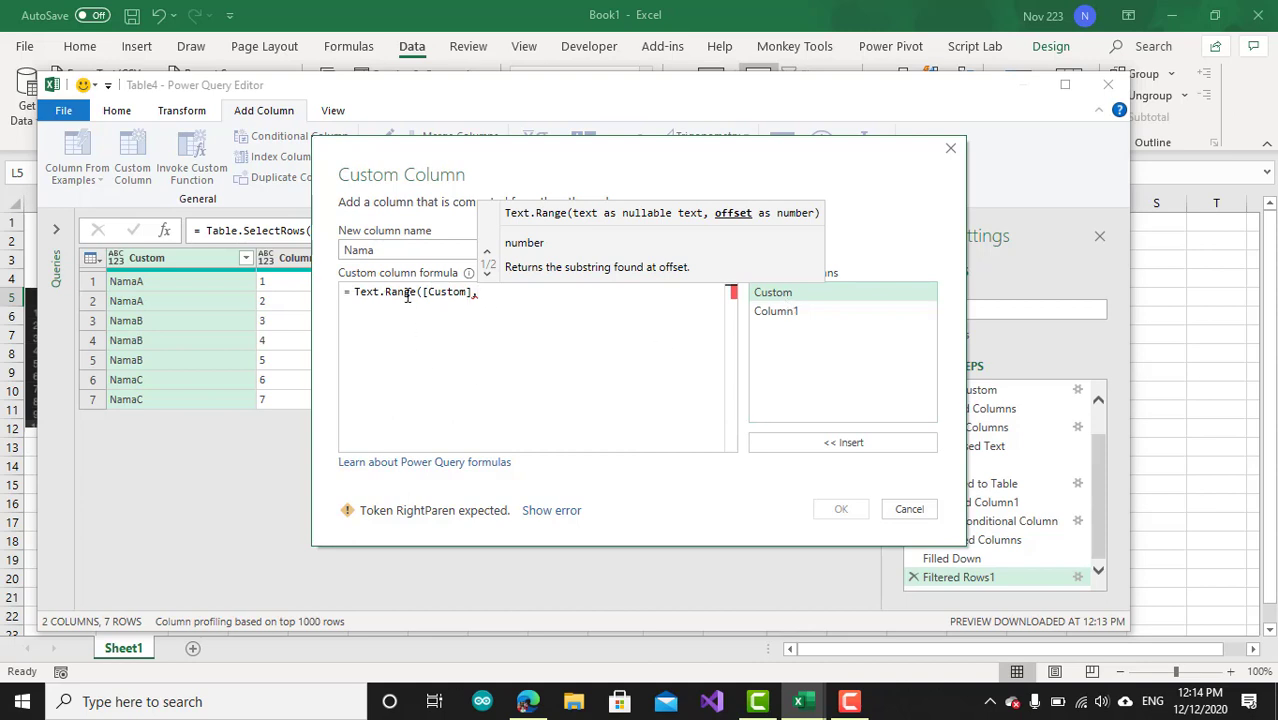
# Replace the Text.Range call with Text.Middle([Custom],3,1)
pyautogui.click(493, 296)
pyautogui.press('BackSpace')
pyautogui.press('BackSpace')
pyautogui.press('BackSpace')
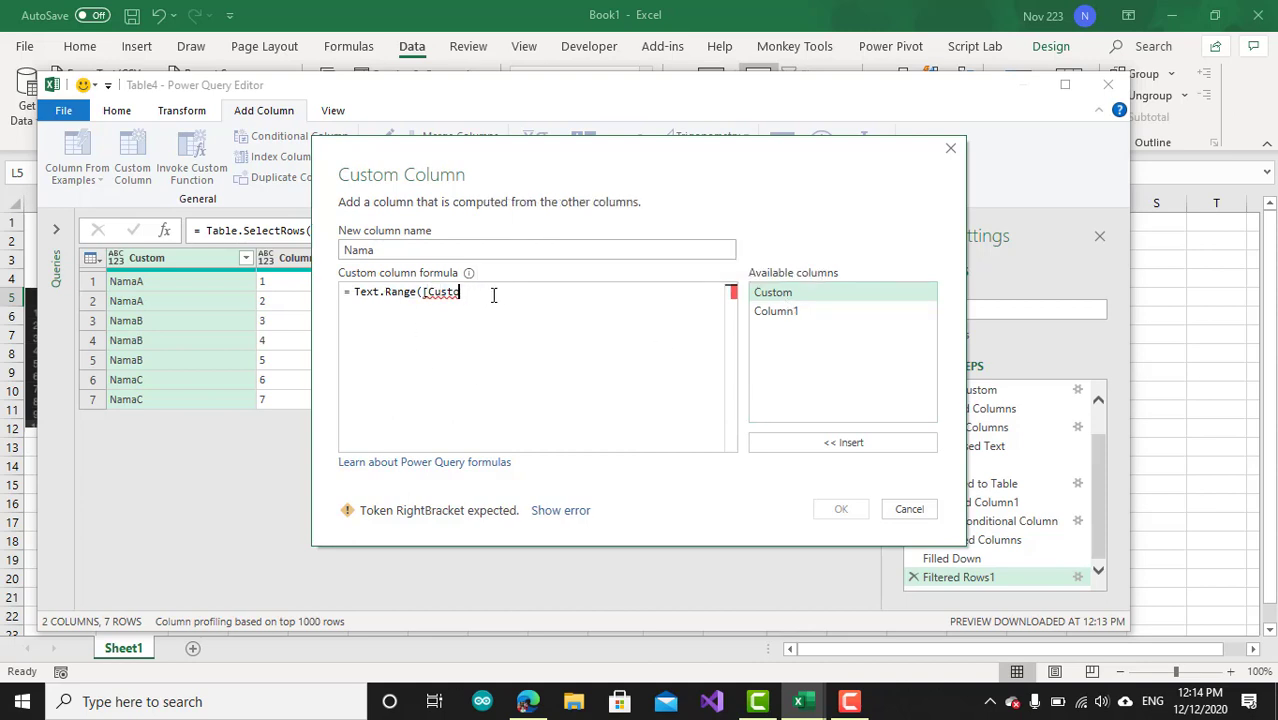
pyautogui.press('BackSpace')
pyautogui.press('BackSpace')
pyautogui.press('BackSpace')
pyautogui.press('BackSpace')
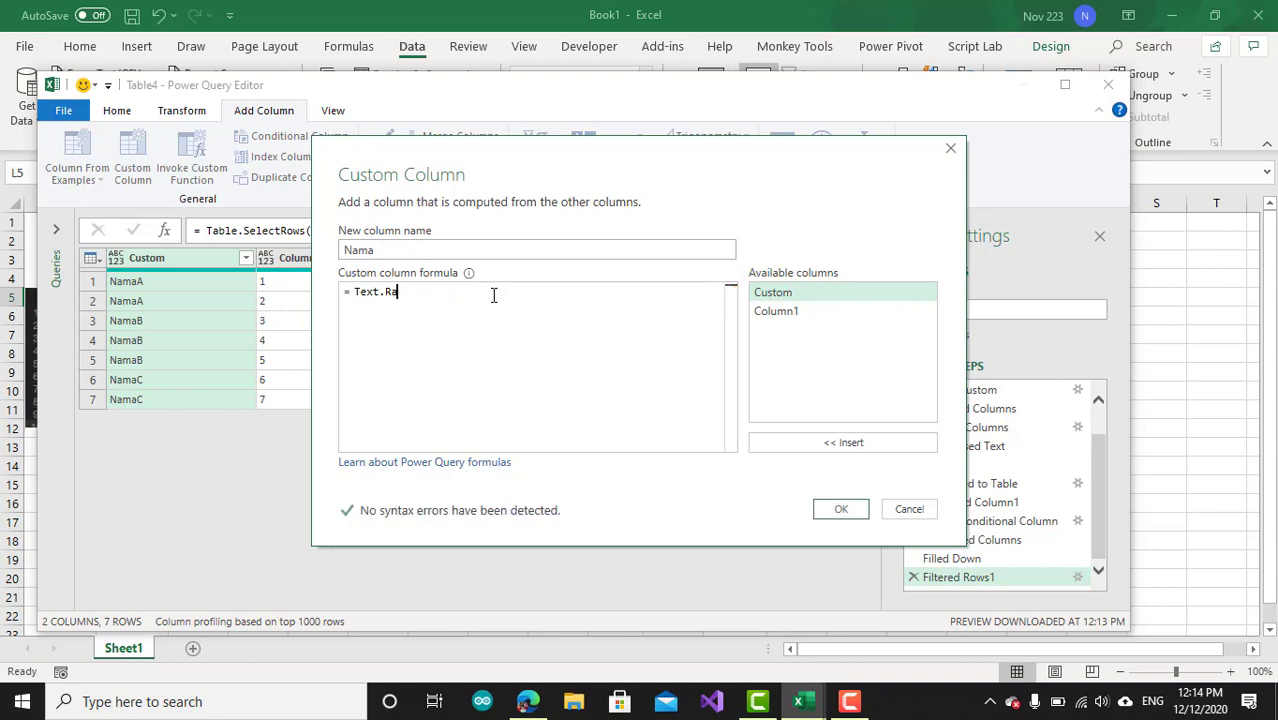
pyautogui.press('BackSpace')
pyautogui.press('BackSpace')
pyautogui.press('BackSpace')
pyautogui.write('.')
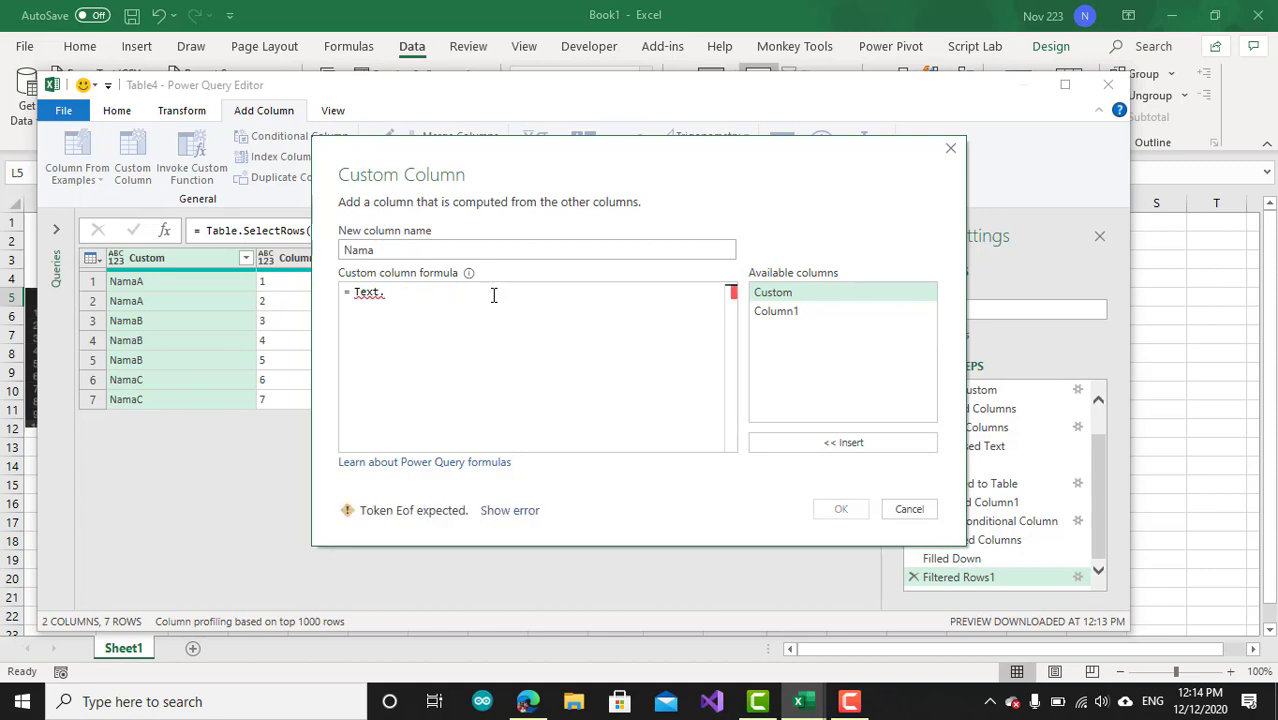
pyautogui.press('BackSpace')
pyautogui.write('.')
pyautogui.press('BackSpace')
pyautogui.press('BackSpace')
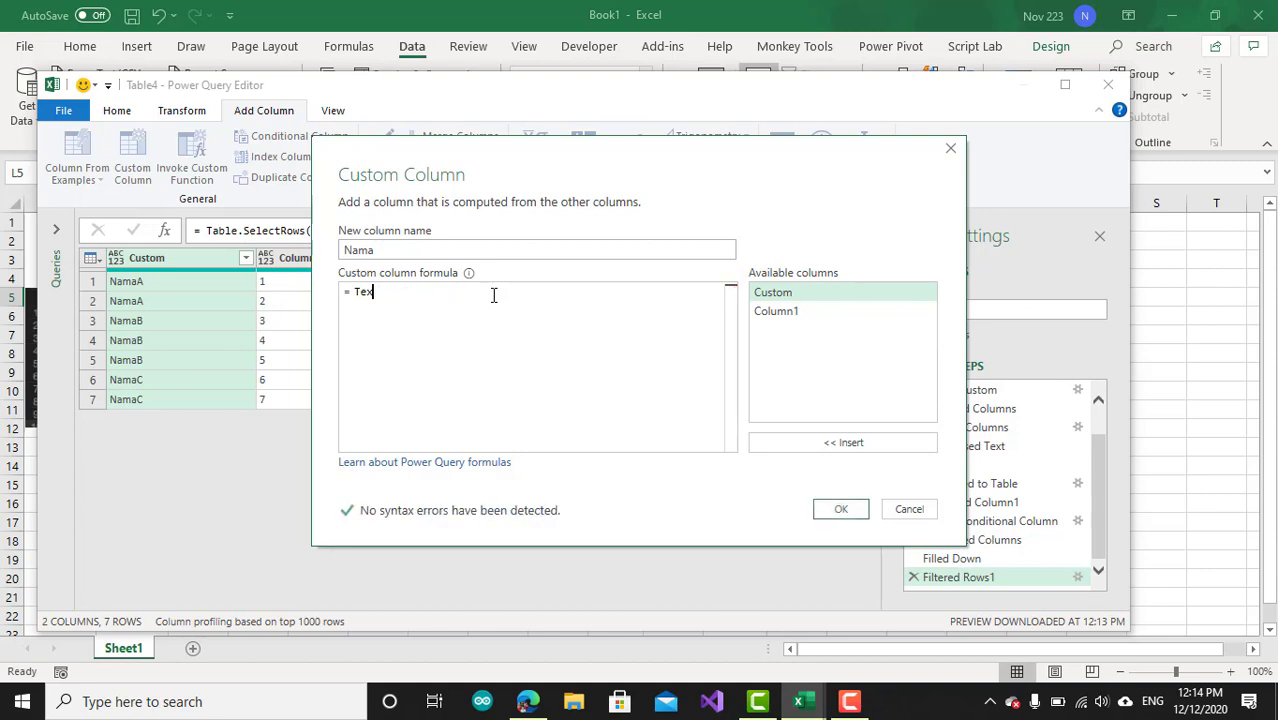
pyautogui.write('t.')
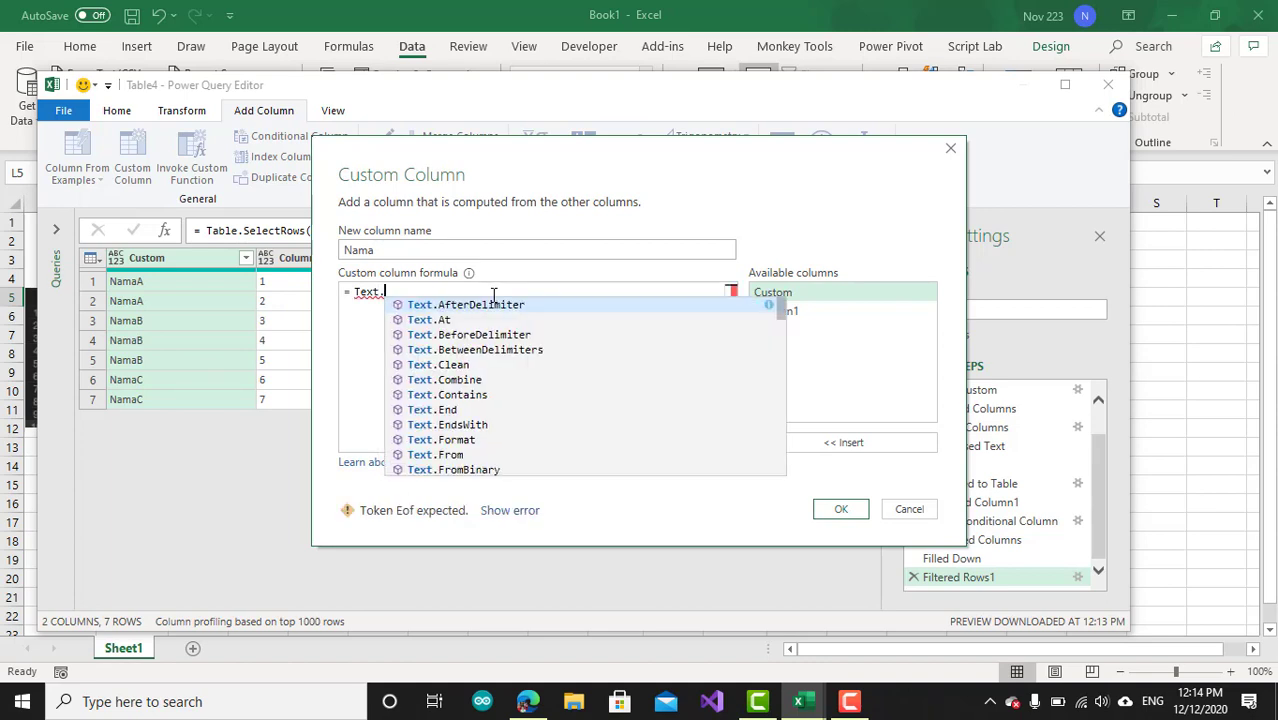
pyautogui.press('Escape')
pyautogui.press('BackSpace')
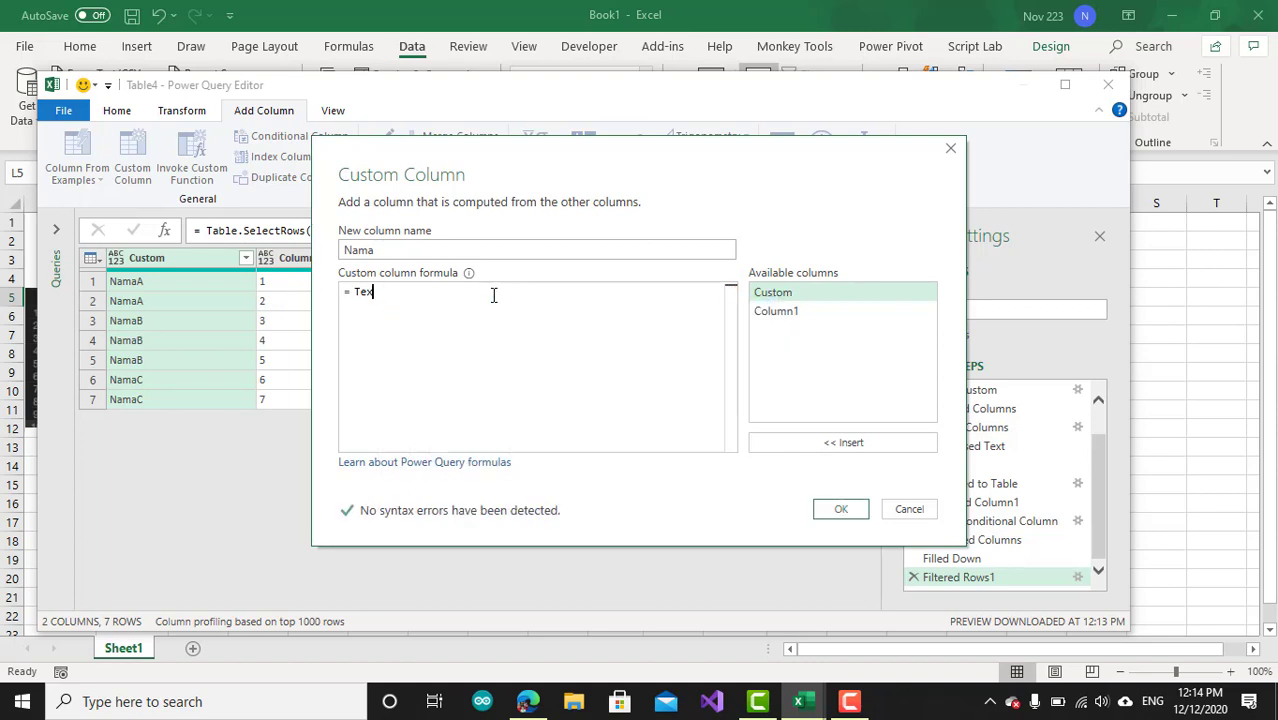
pyautogui.write('t')
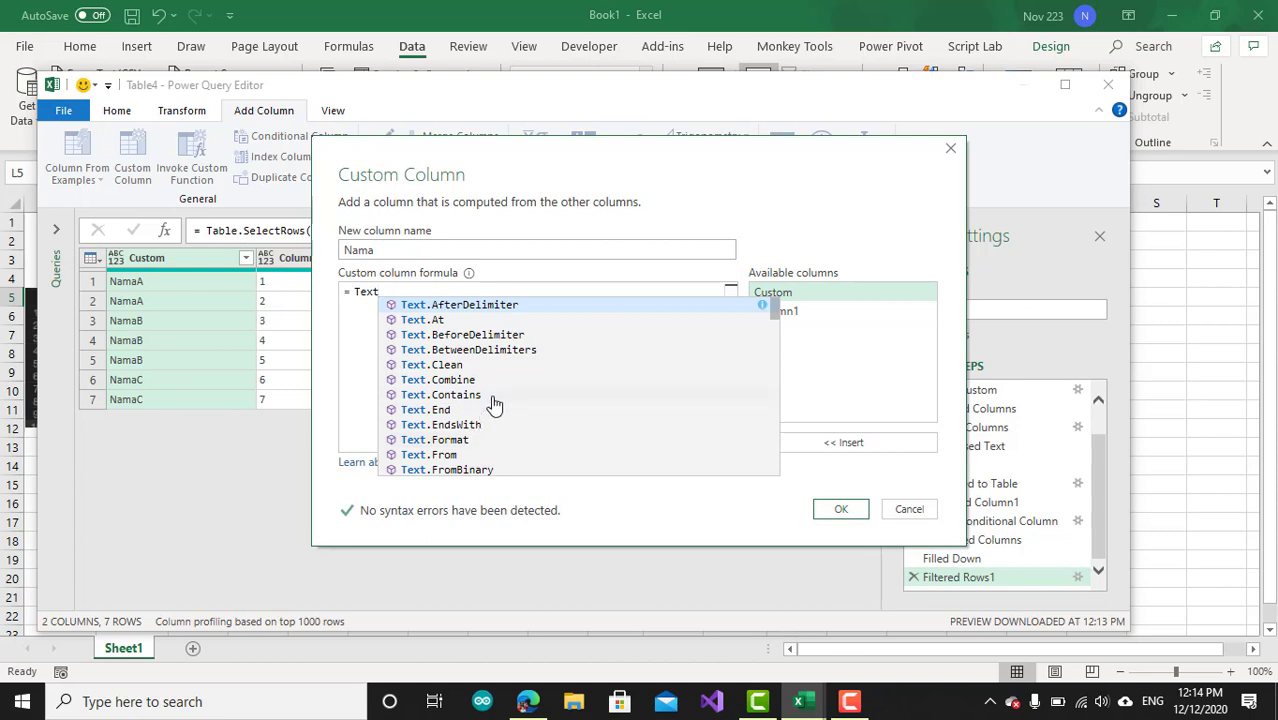
pyautogui.scroll(-1, 493, 403)
pyautogui.scroll(-1, 491, 408)
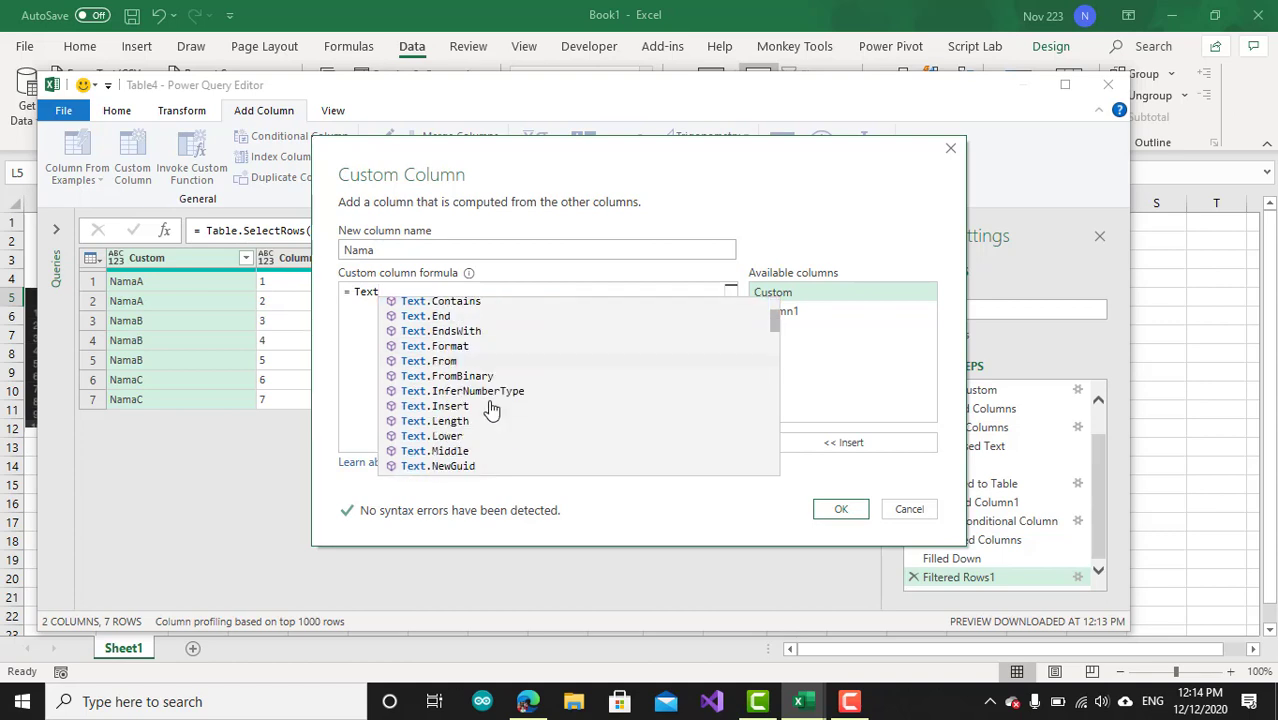
pyautogui.scroll(-1, 491, 410)
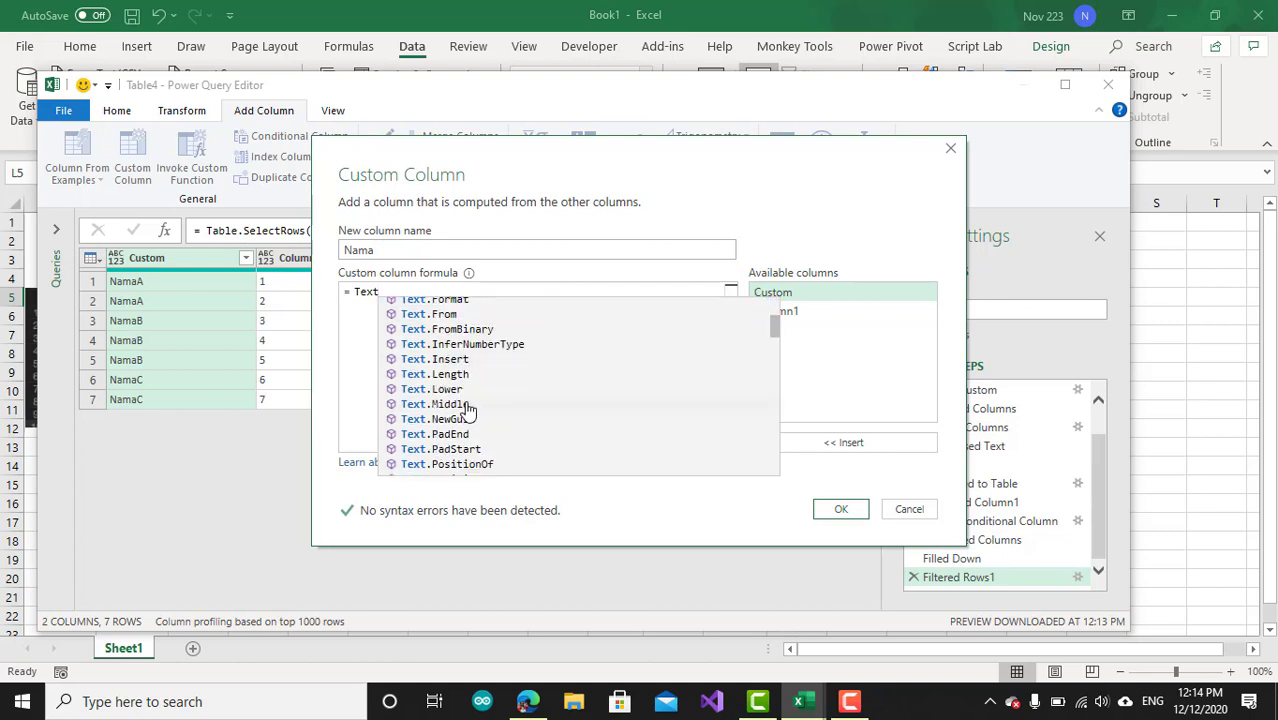
pyautogui.click(466, 404)
pyautogui.write('(')
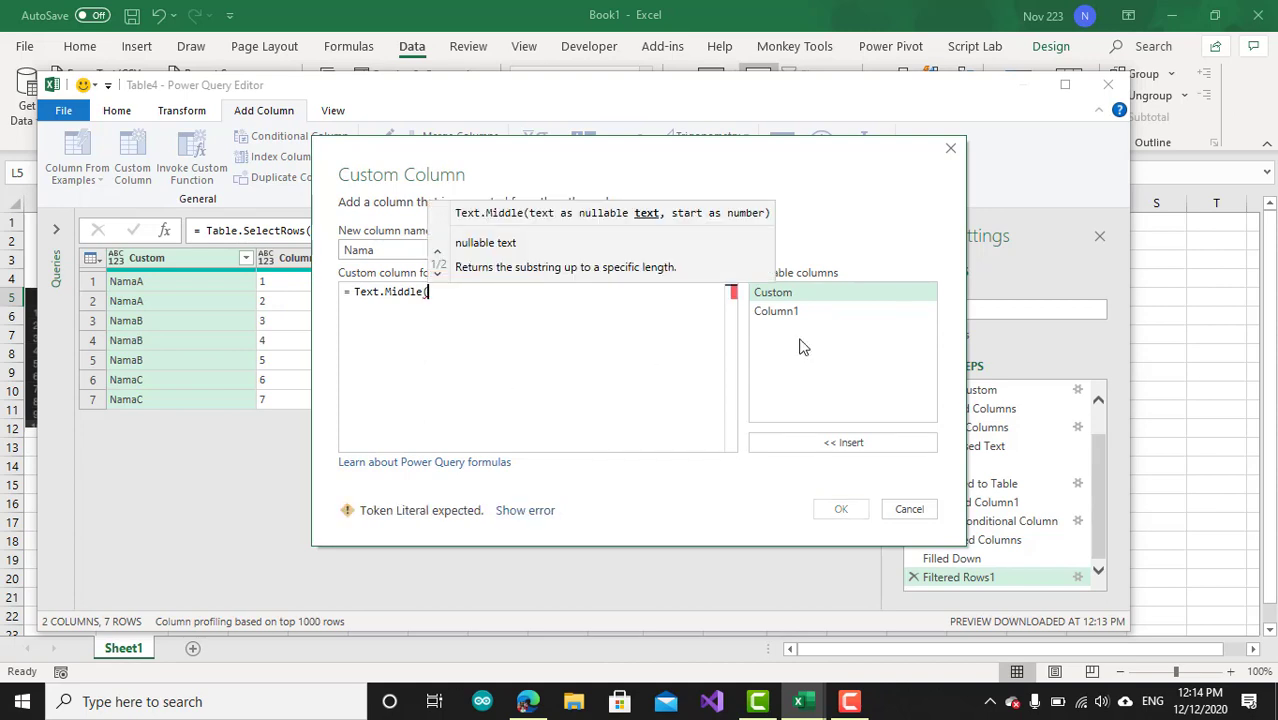
pyautogui.doubleClick(777, 295)
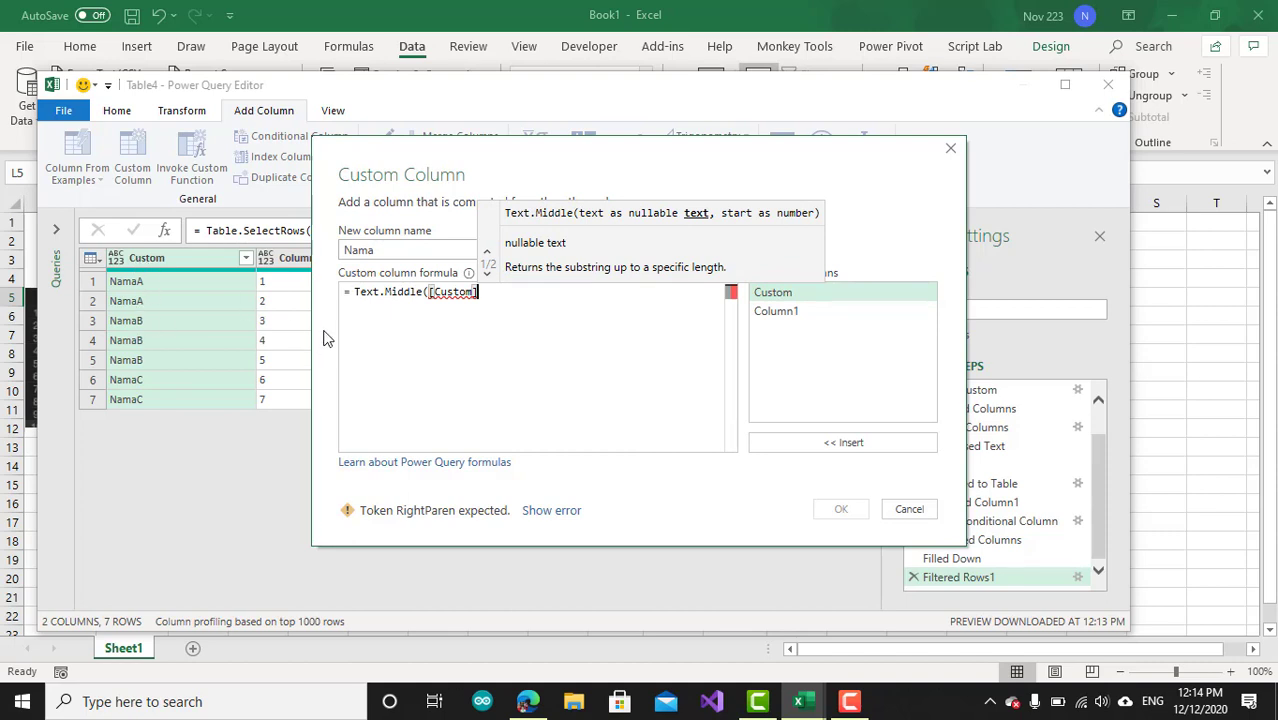
pyautogui.write(',')
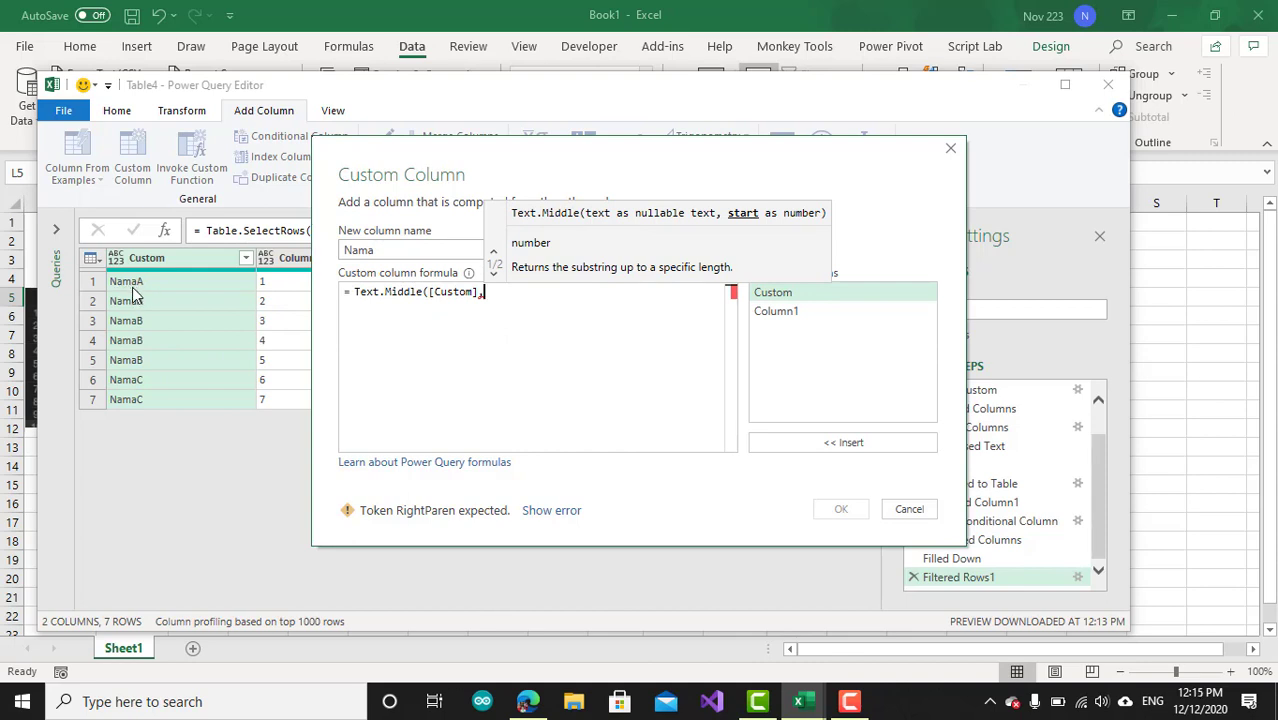
pyautogui.write('3')
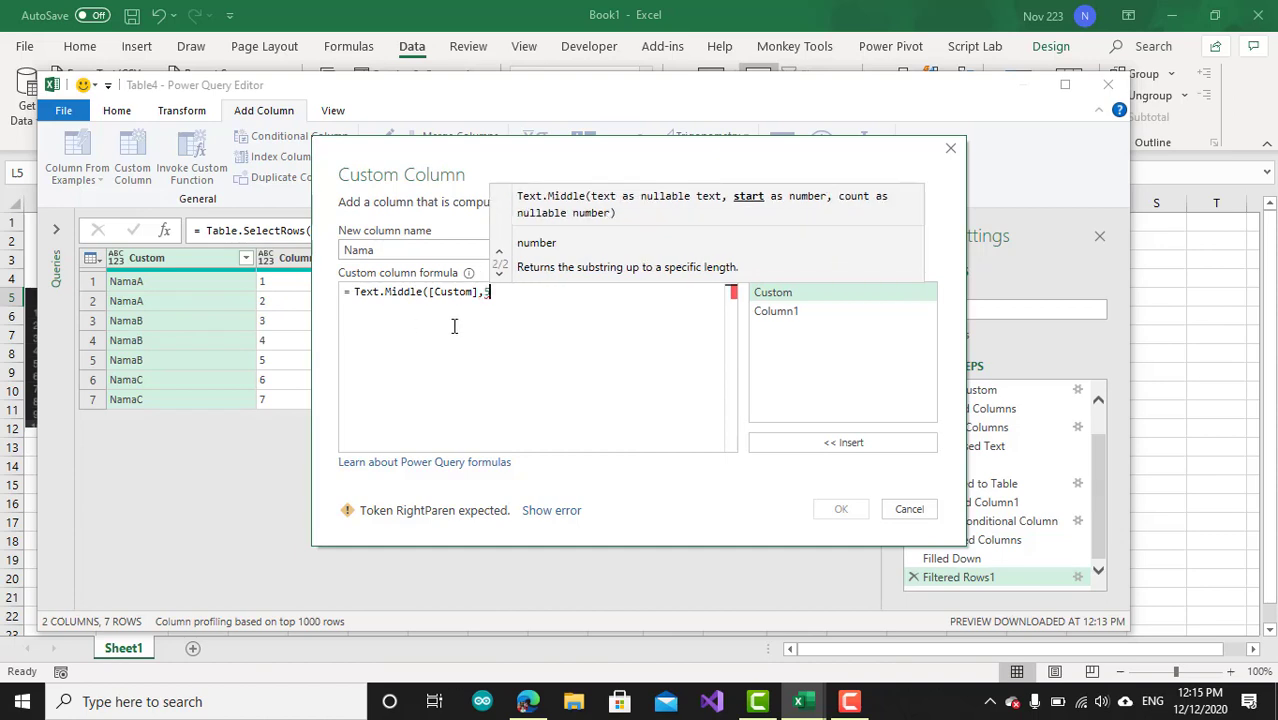
pyautogui.write(',')
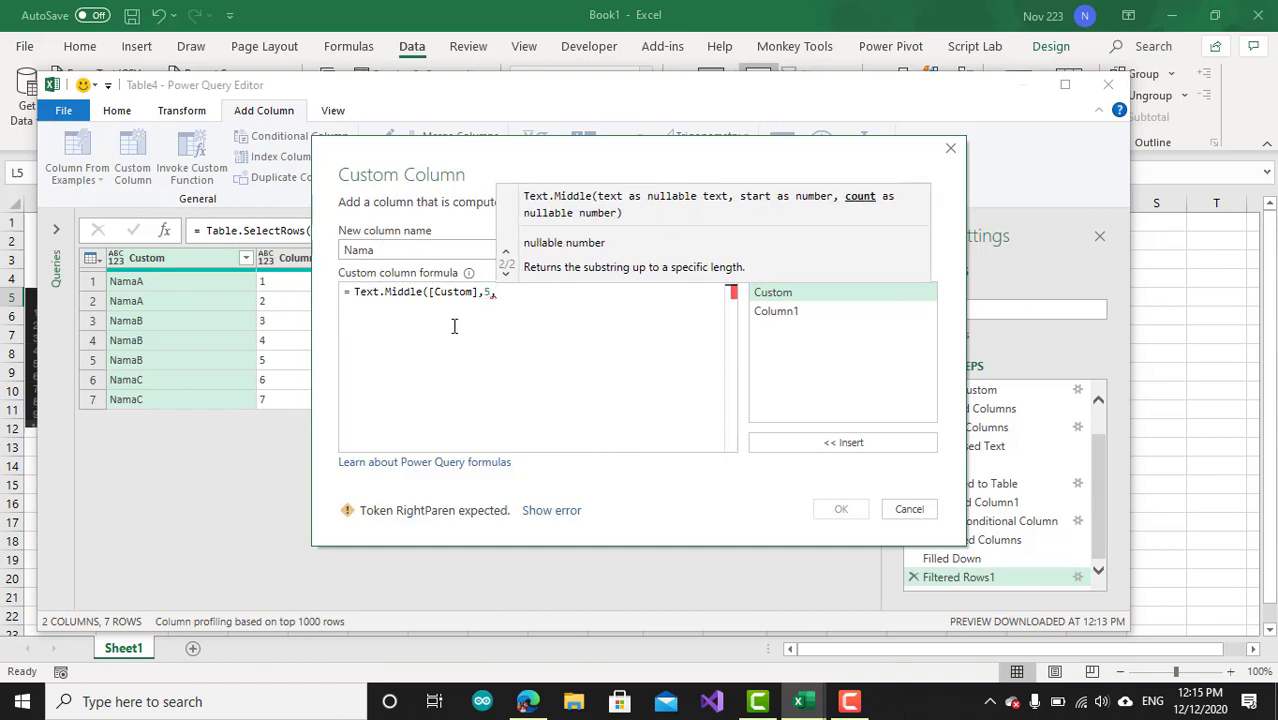
pyautogui.write('1)')
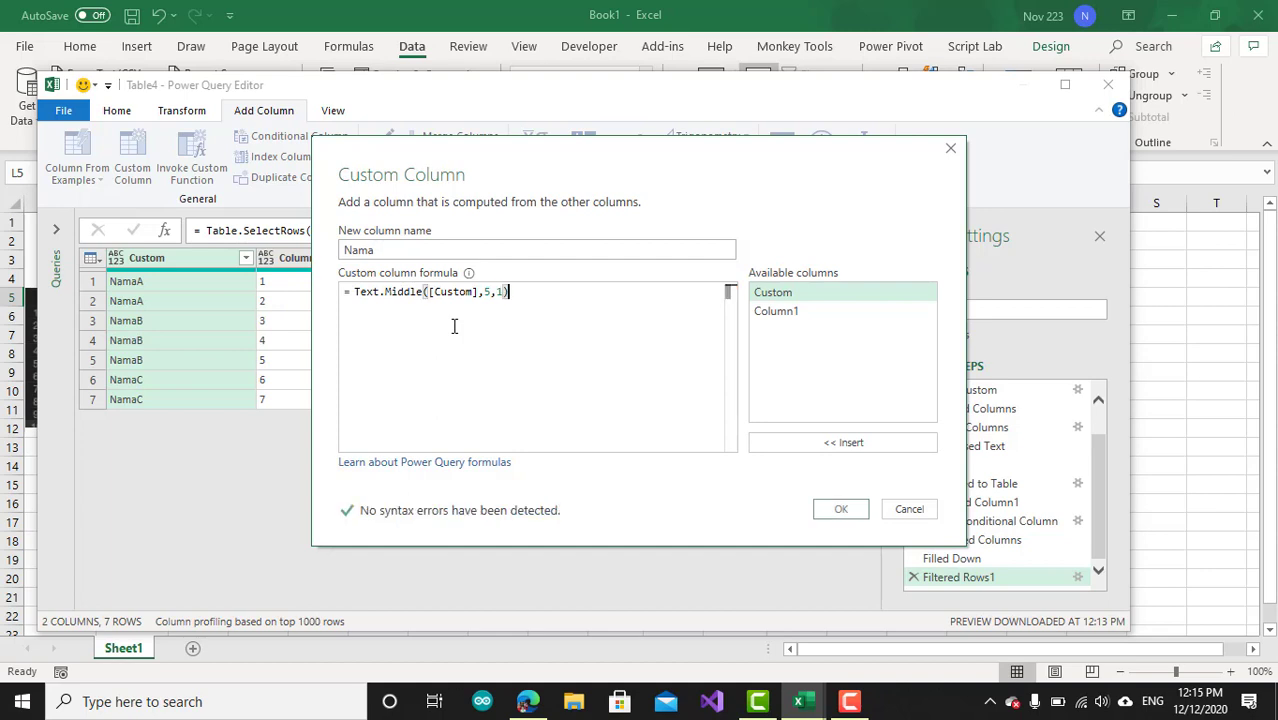
# Create the Nama column with start position 4, move it before Column1, and remove Custom
pyautogui.click(841, 511)
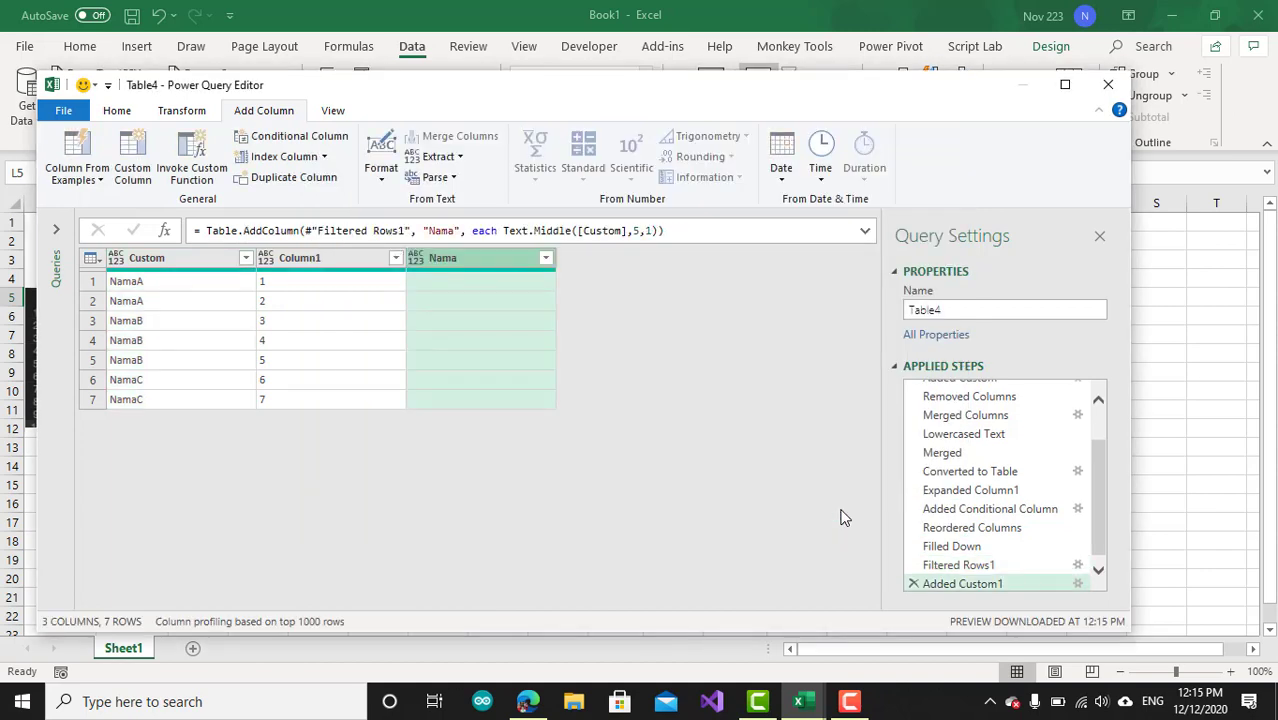
pyautogui.click(633, 231)
pyautogui.write('4')
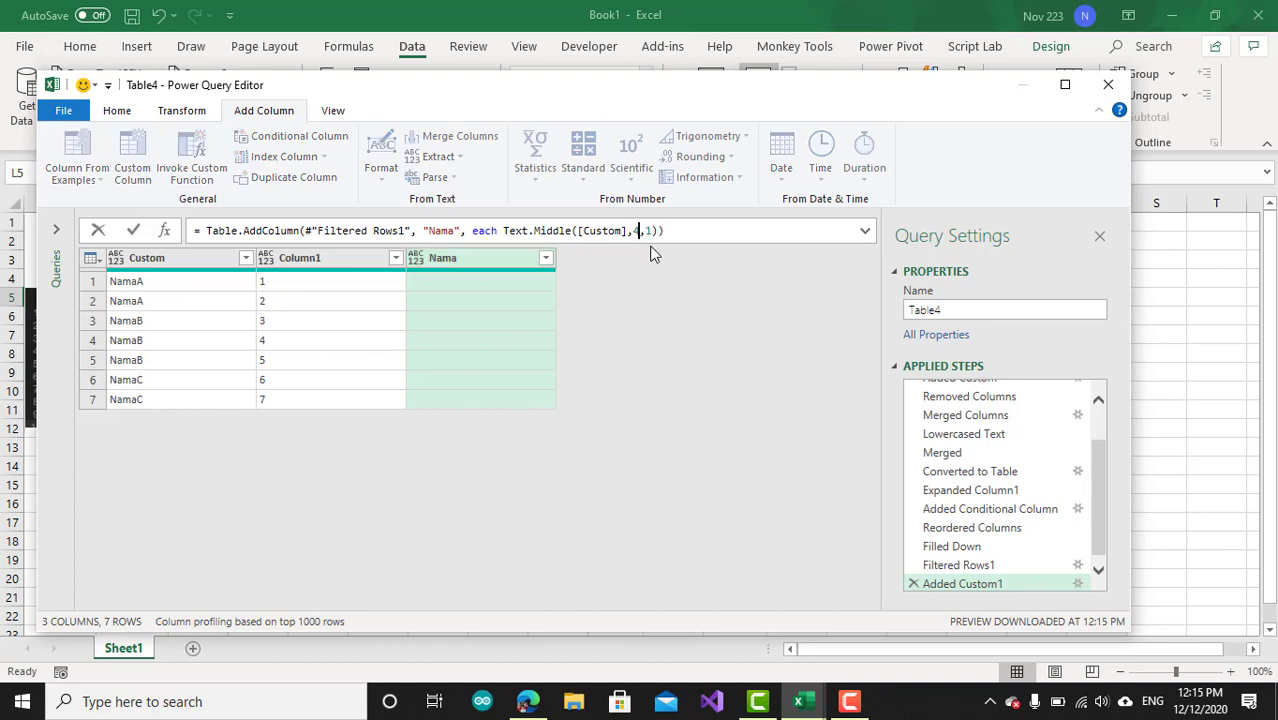
pyautogui.press('Return')
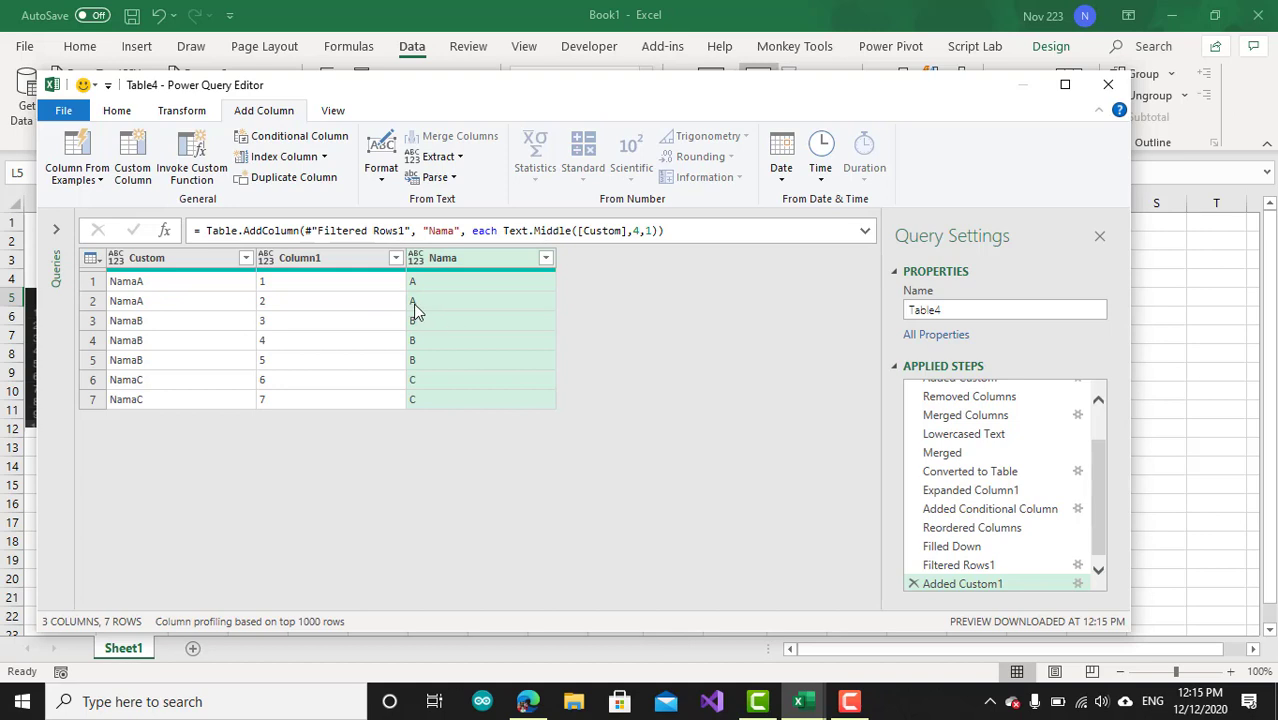
pyautogui.moveTo(447, 259); pyautogui.dragTo(280, 283)
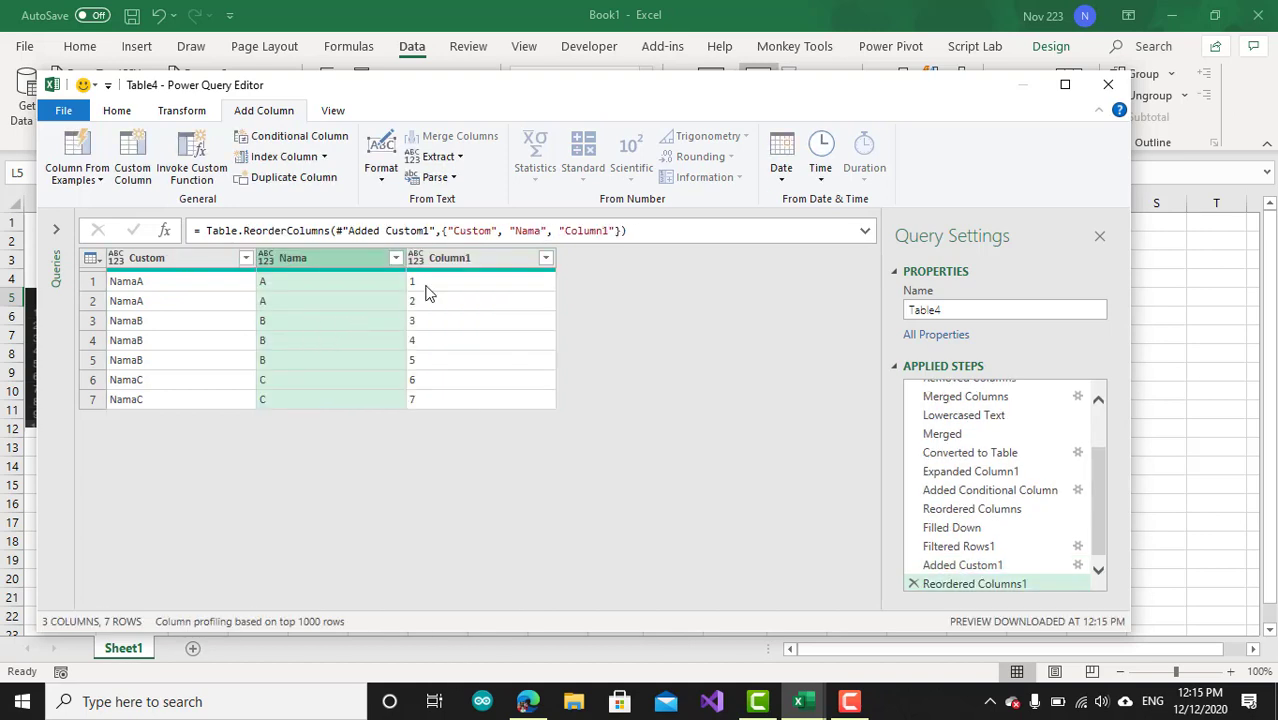
pyautogui.click(196, 258)
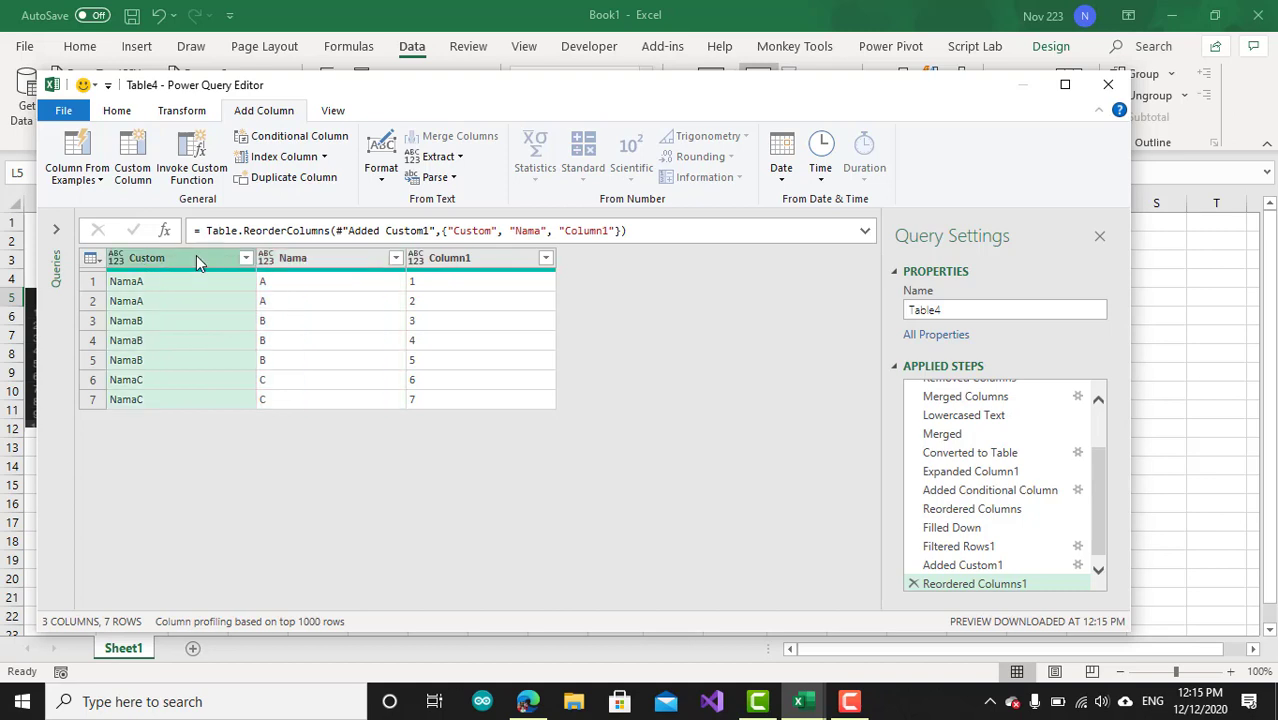
pyautogui.rightClick(196, 258)
pyautogui.click(232, 244)
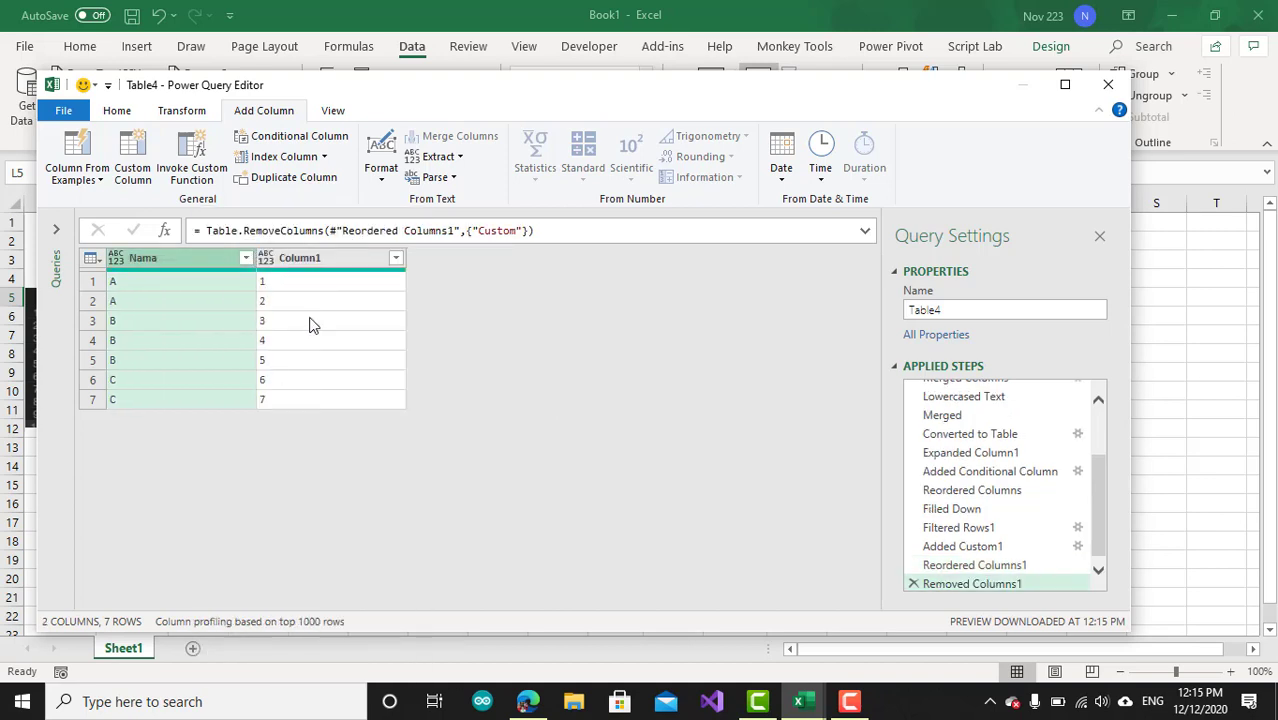
# Rename Column1 to Angka
pyautogui.rightClick(322, 265)
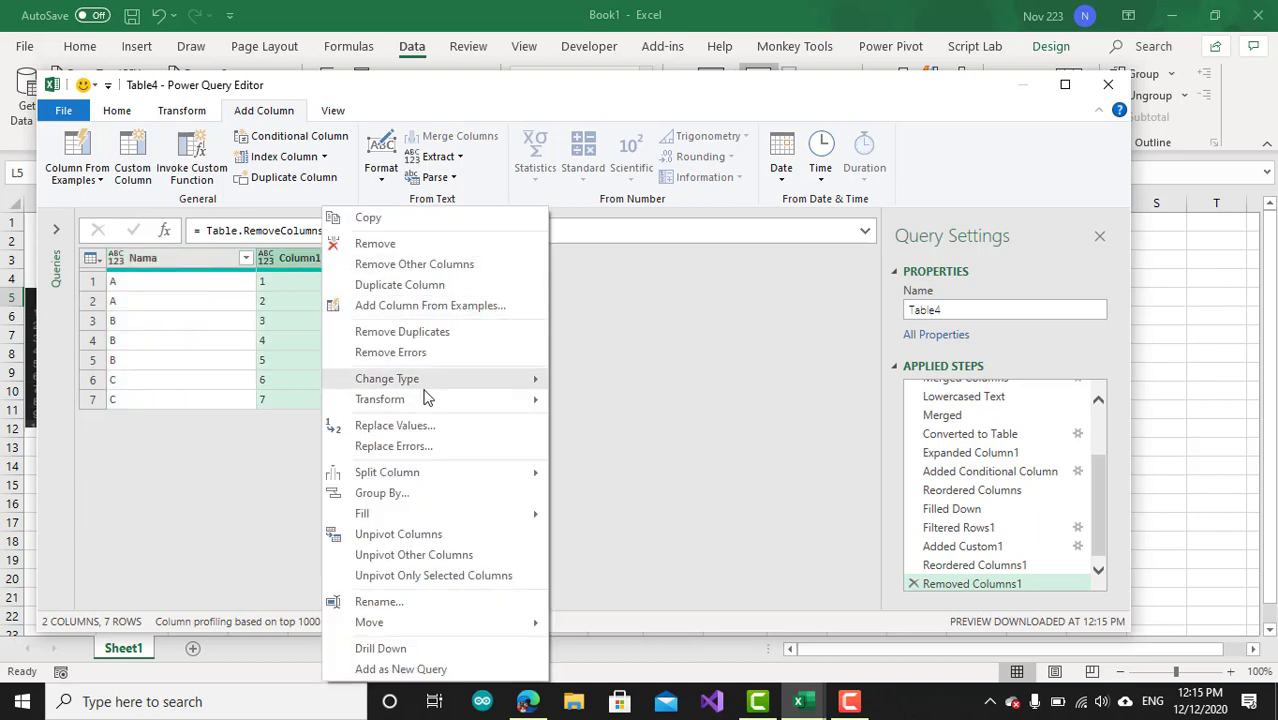
pyautogui.click(399, 603)
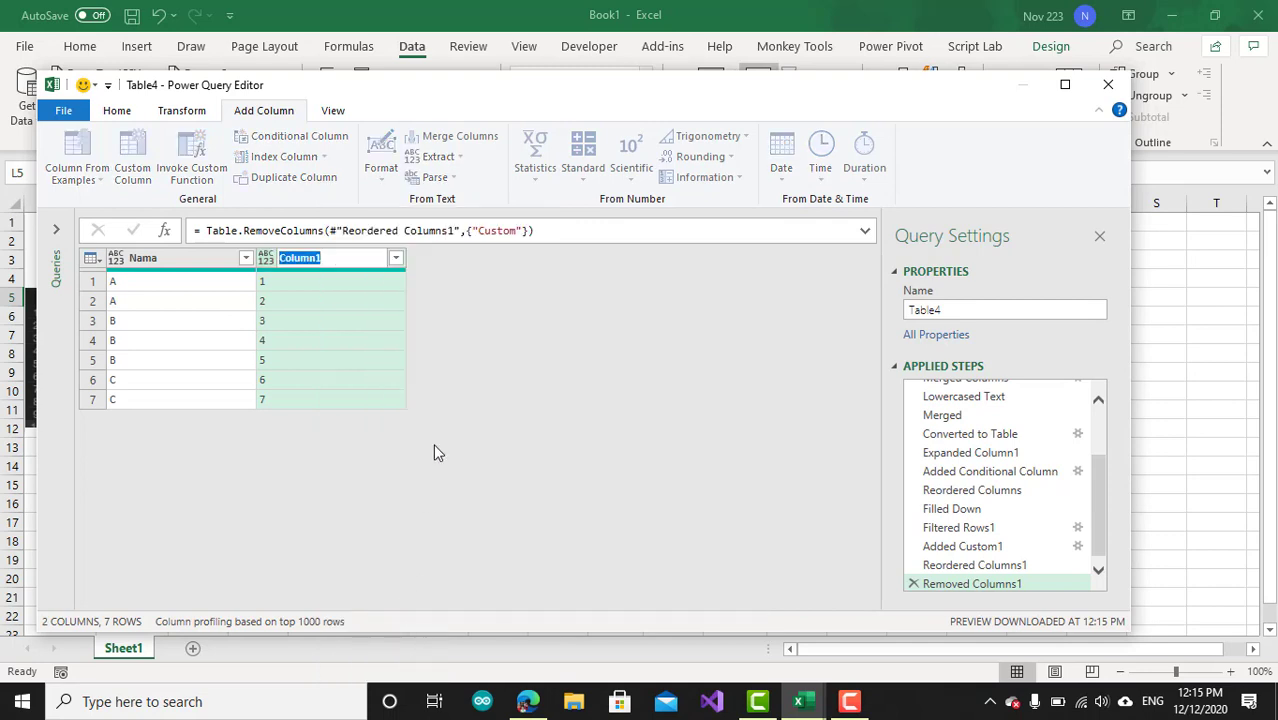
pyautogui.write('Angka')
pyautogui.press('Return')
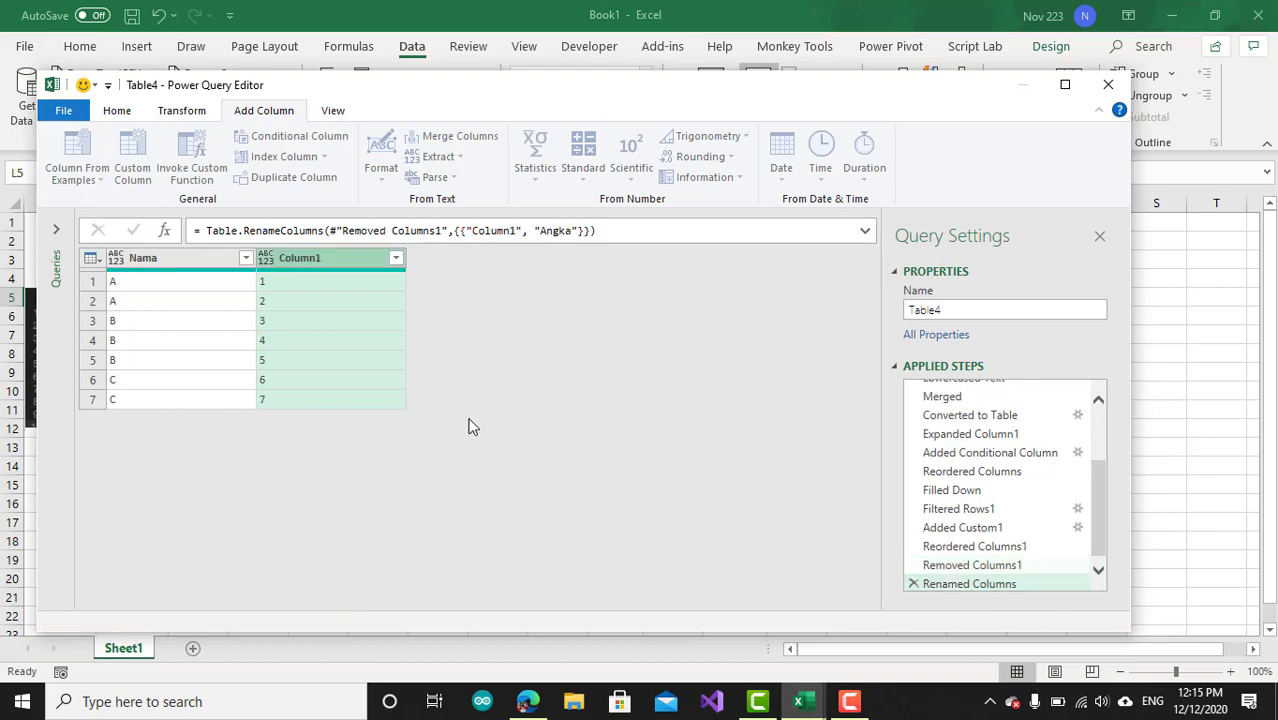
# Review the applied steps, recheck the Added Custom1 formula, and return to Renamed Columns
pyautogui.click(990, 566)
pyautogui.click(988, 546)
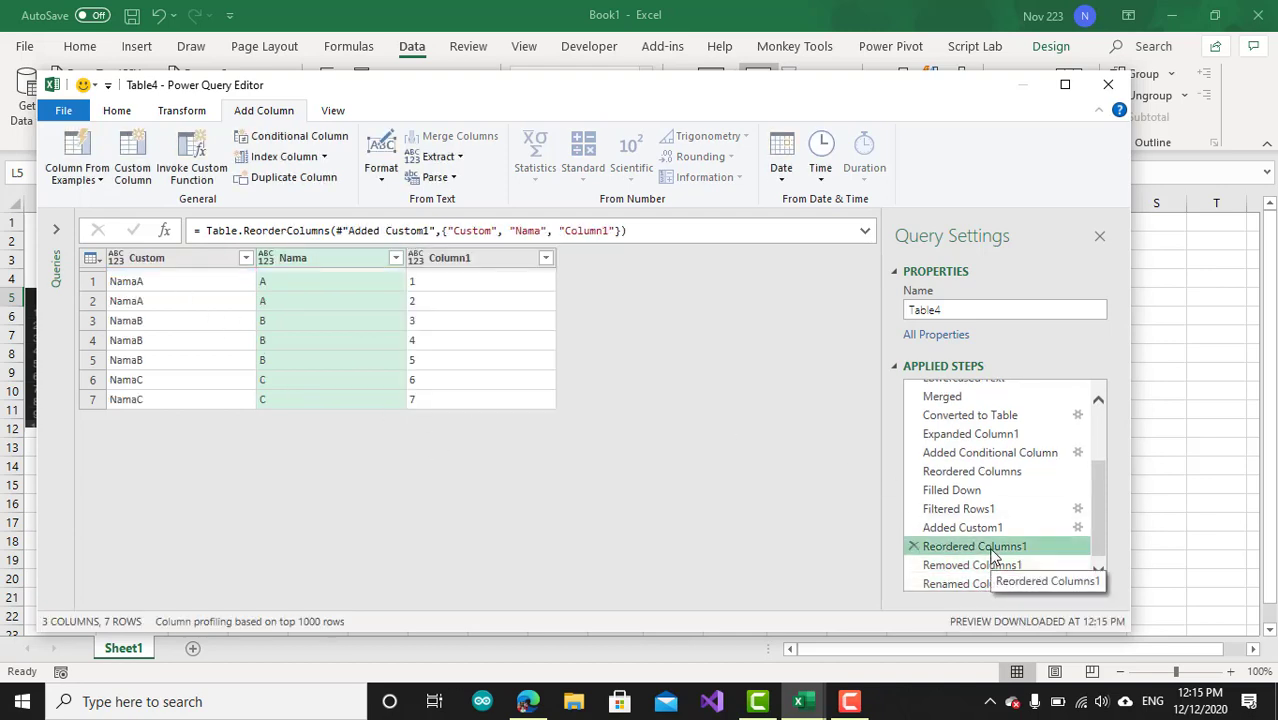
pyautogui.click(981, 526)
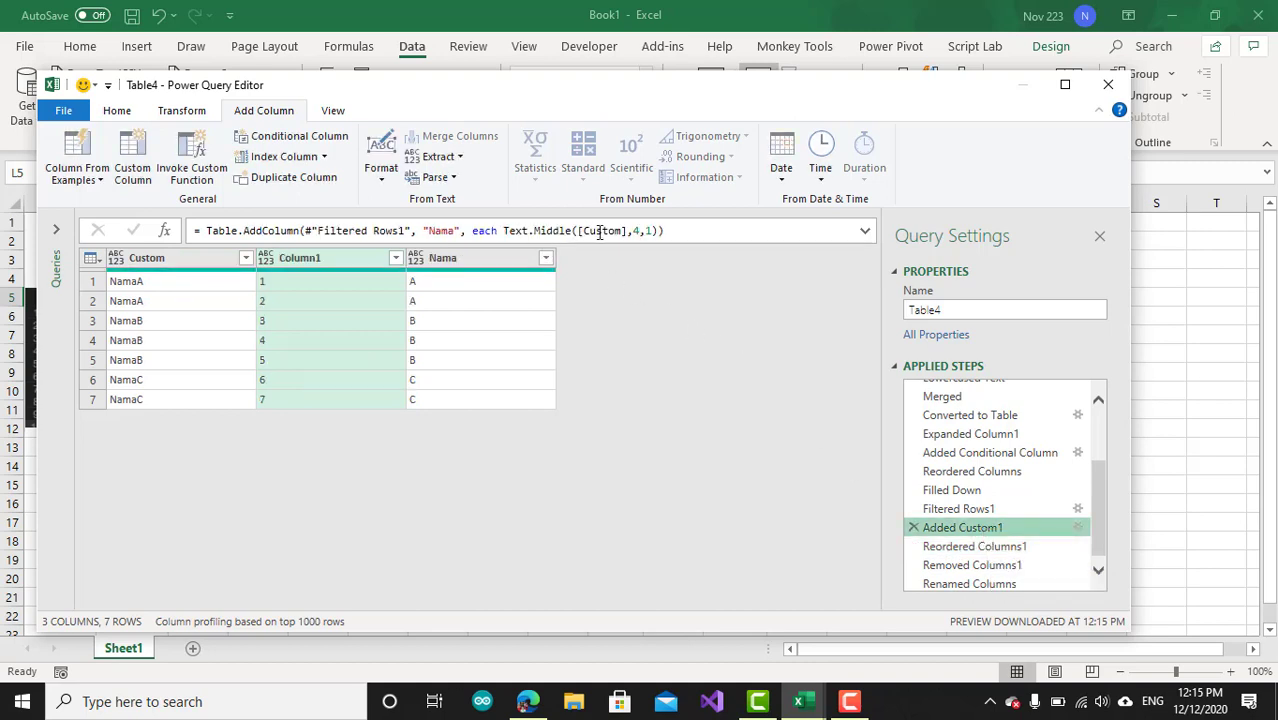
pyautogui.click(645, 231)
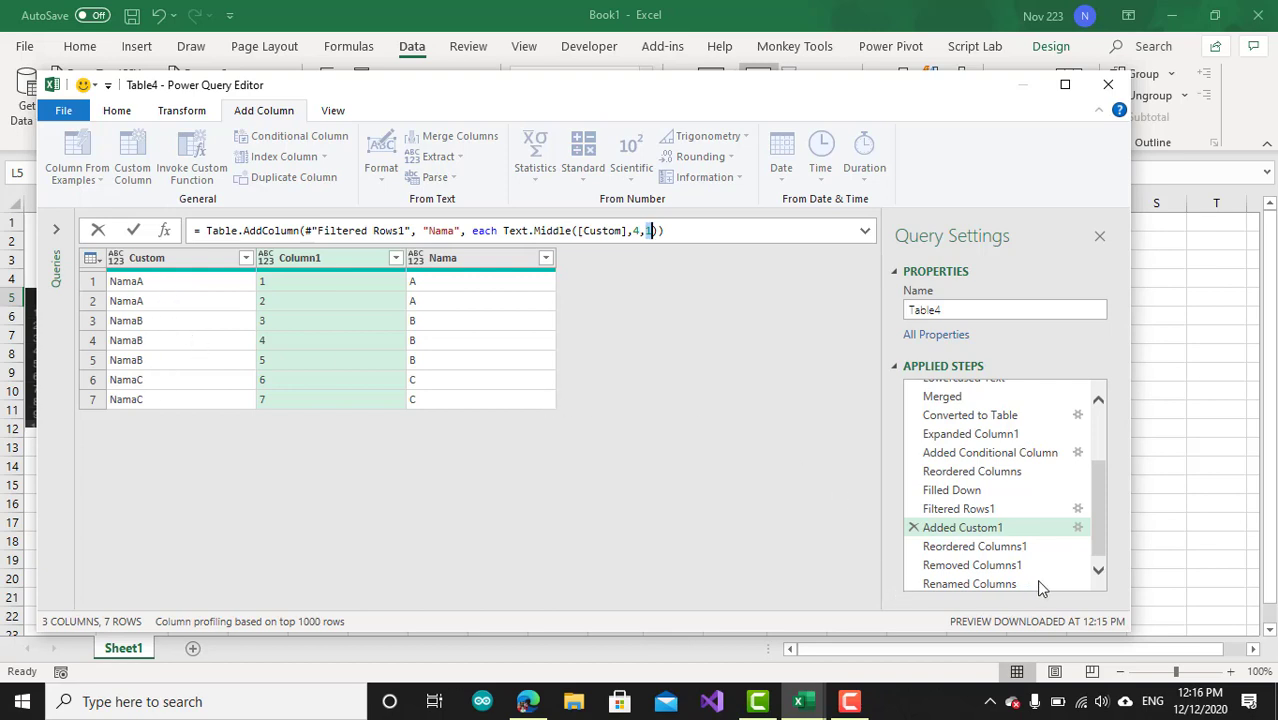
pyautogui.press('Return')
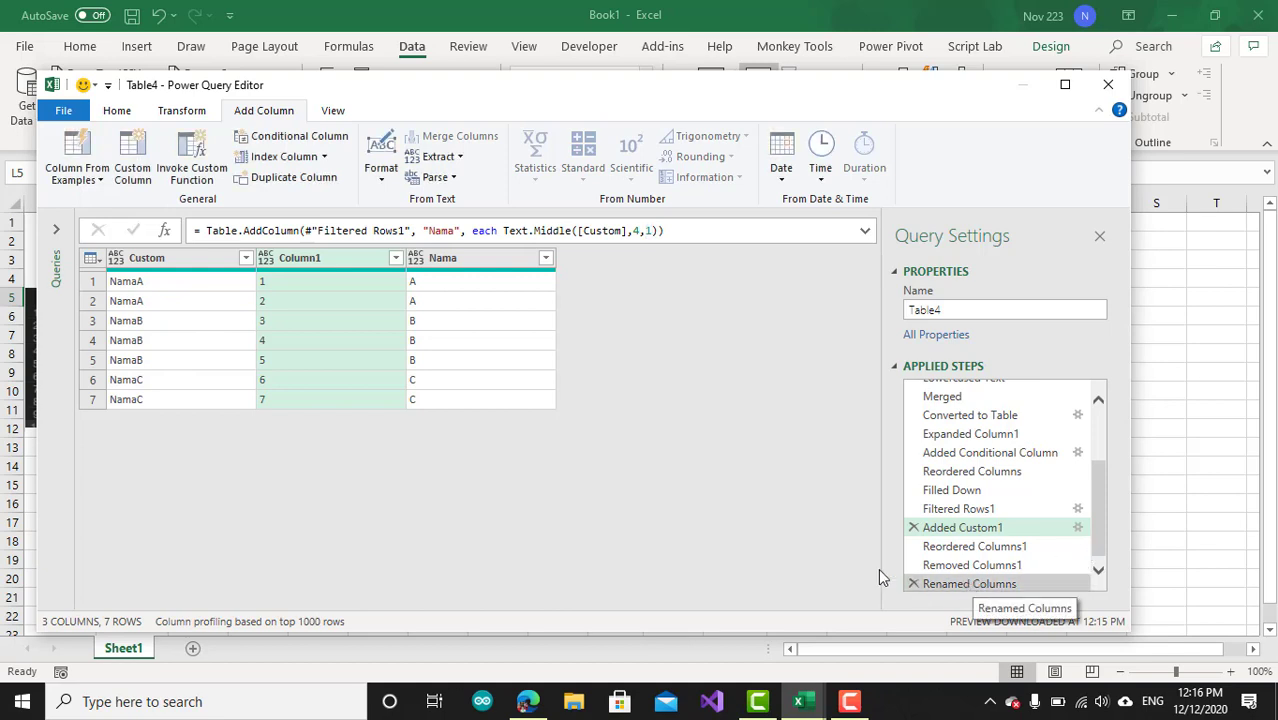
pyautogui.click(1097, 568)
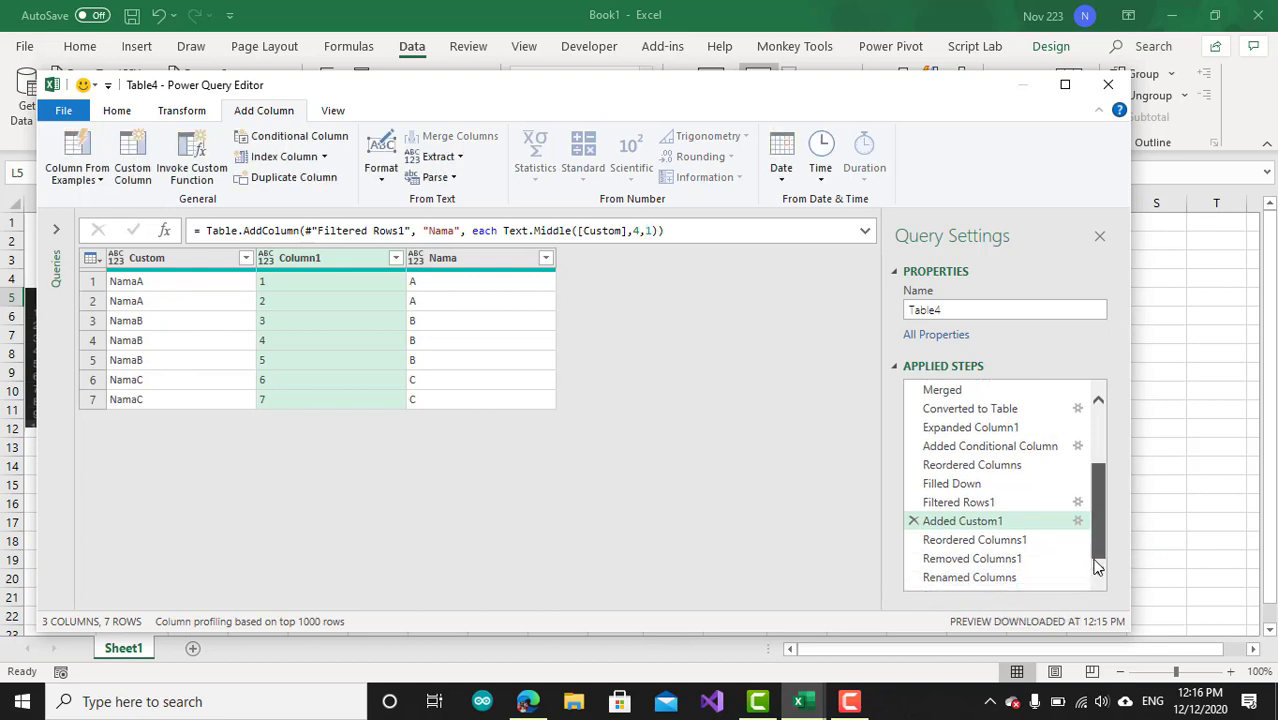
pyautogui.click(993, 580)
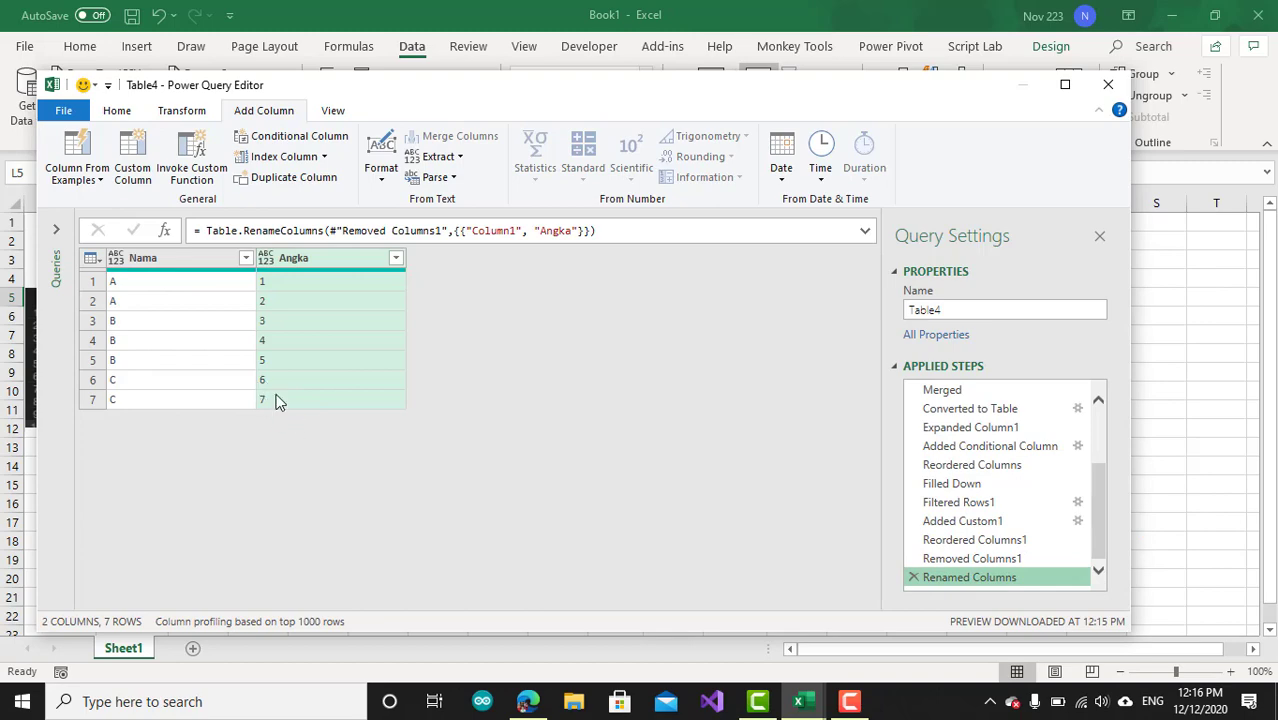
# Load the query result as a table at cell O1 of the existing worksheet, then hide the Queries pane
pyautogui.click(117, 112)
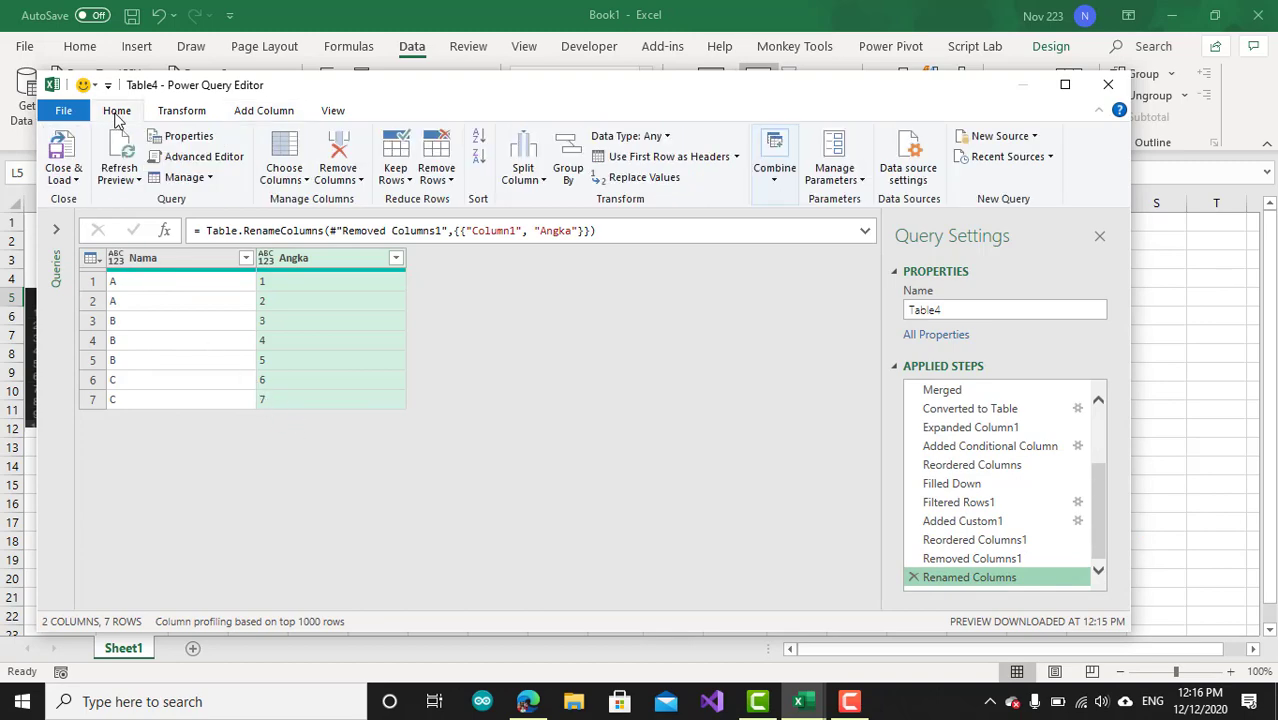
pyautogui.click(70, 178)
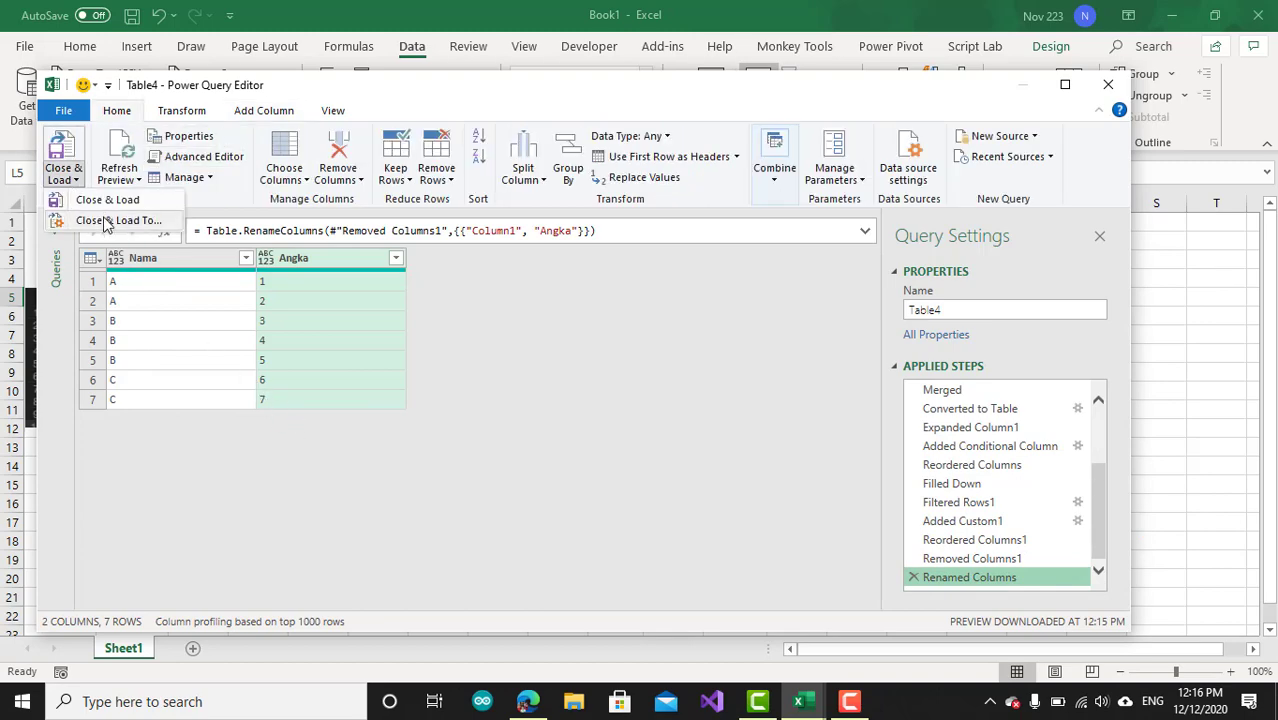
pyautogui.click(104, 218)
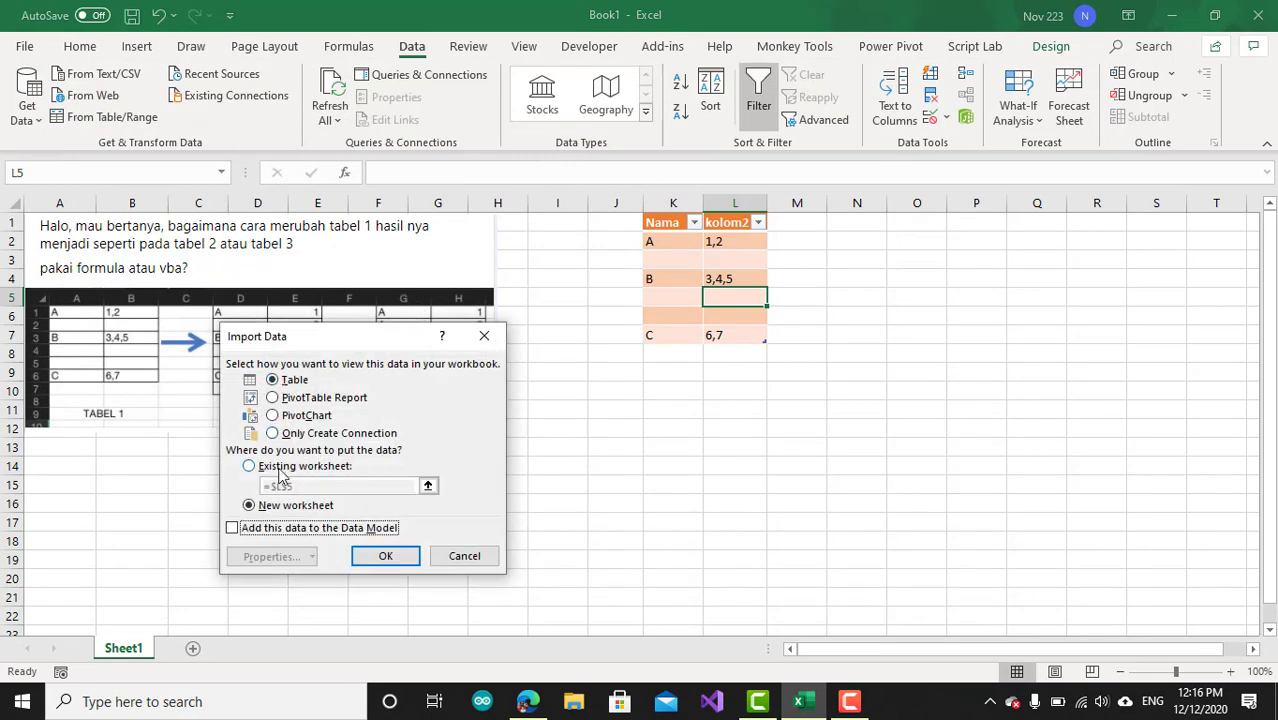
pyautogui.click(283, 467)
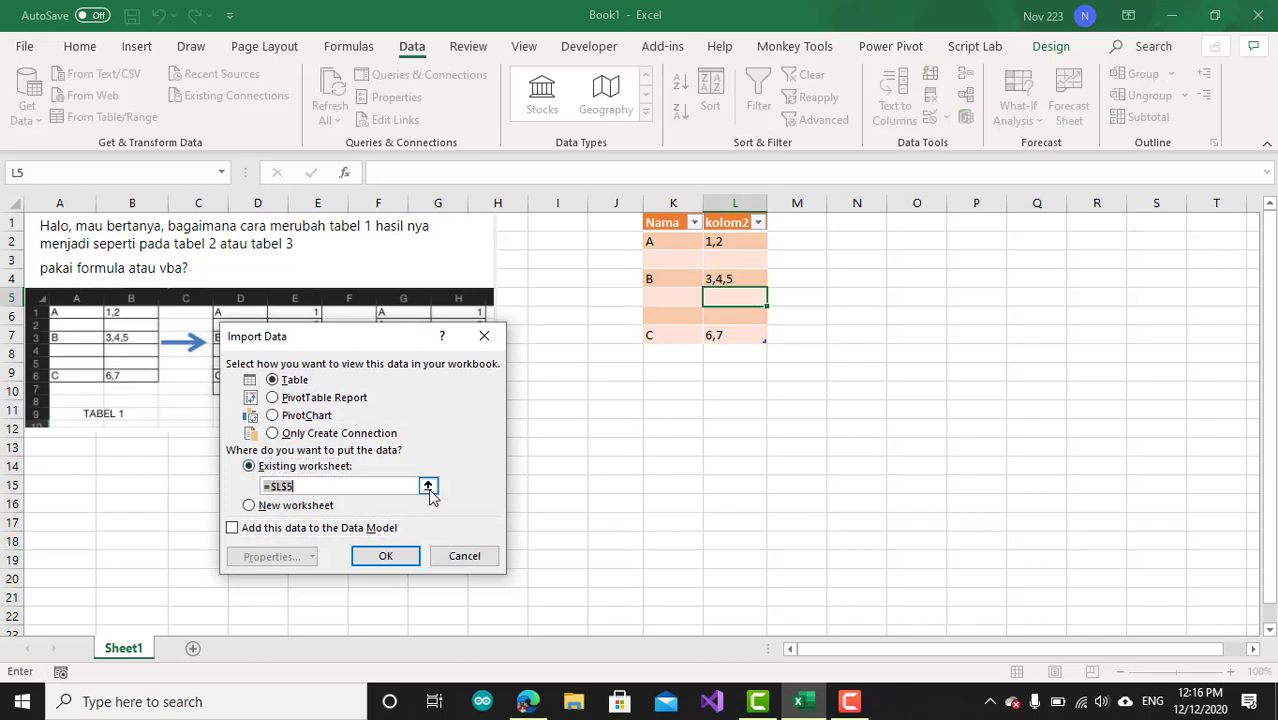
pyautogui.click(428, 485)
pyautogui.click(916, 221)
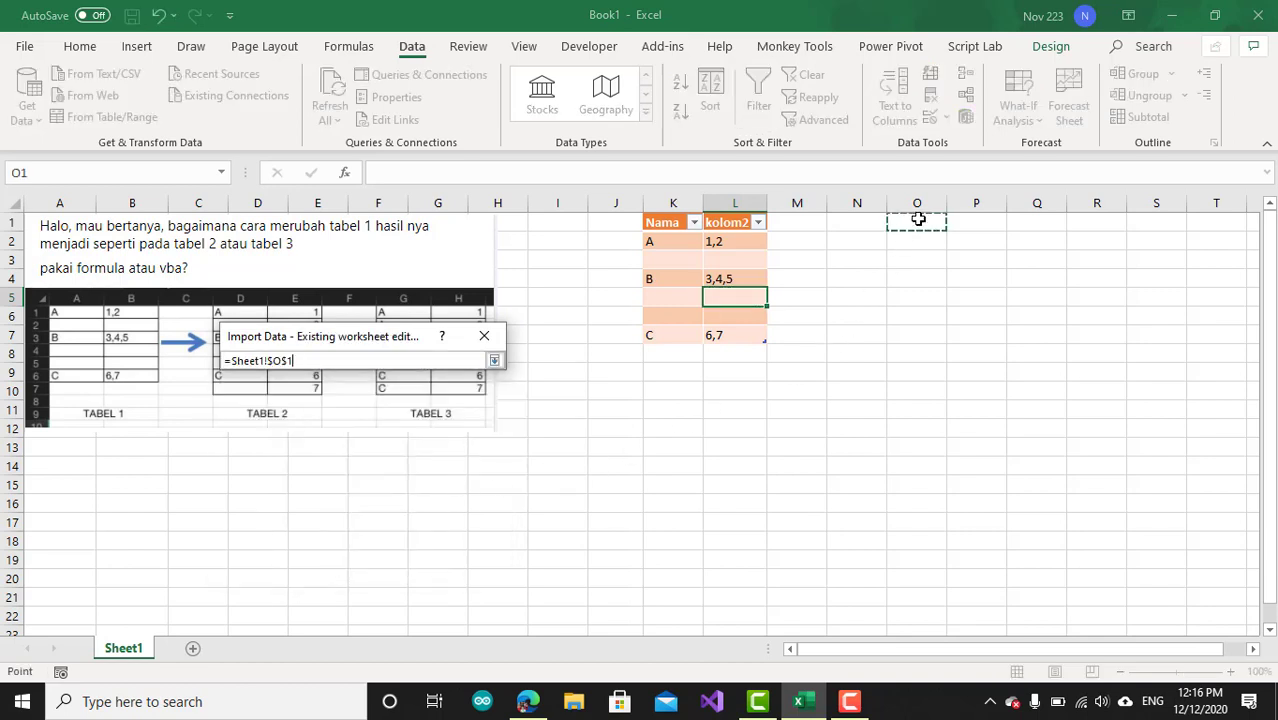
pyautogui.click(494, 360)
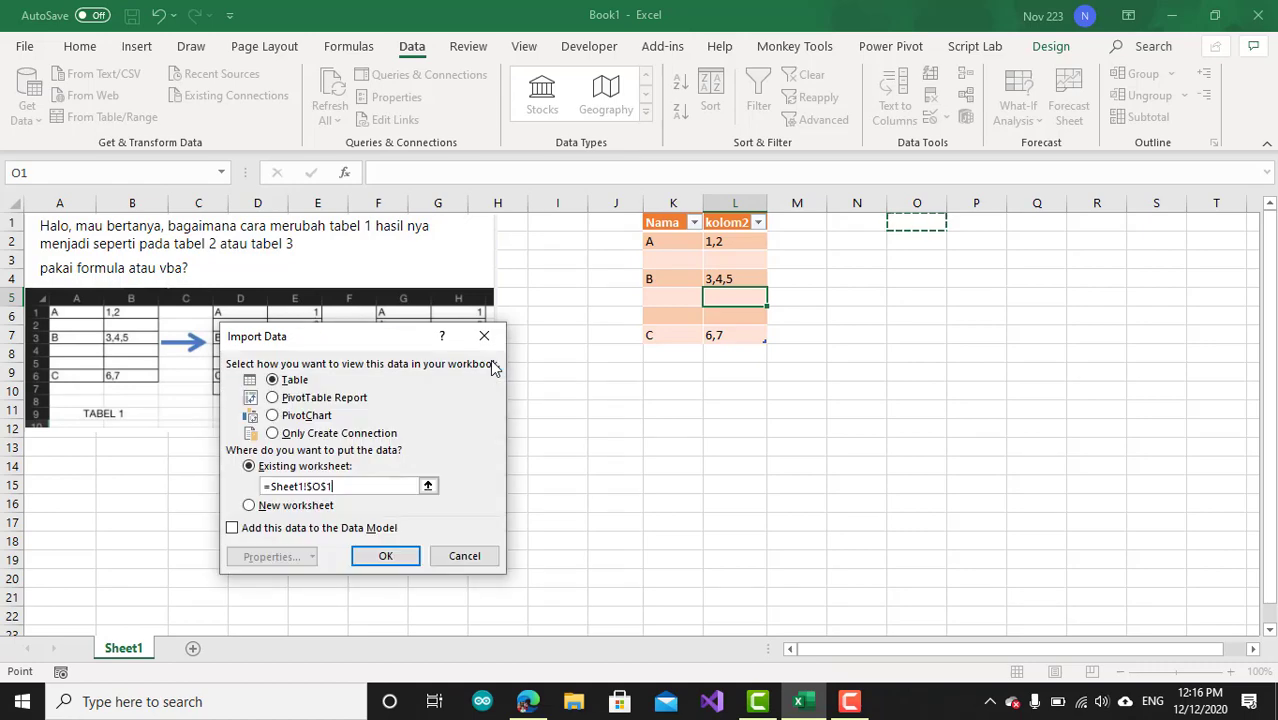
pyautogui.click(385, 556)
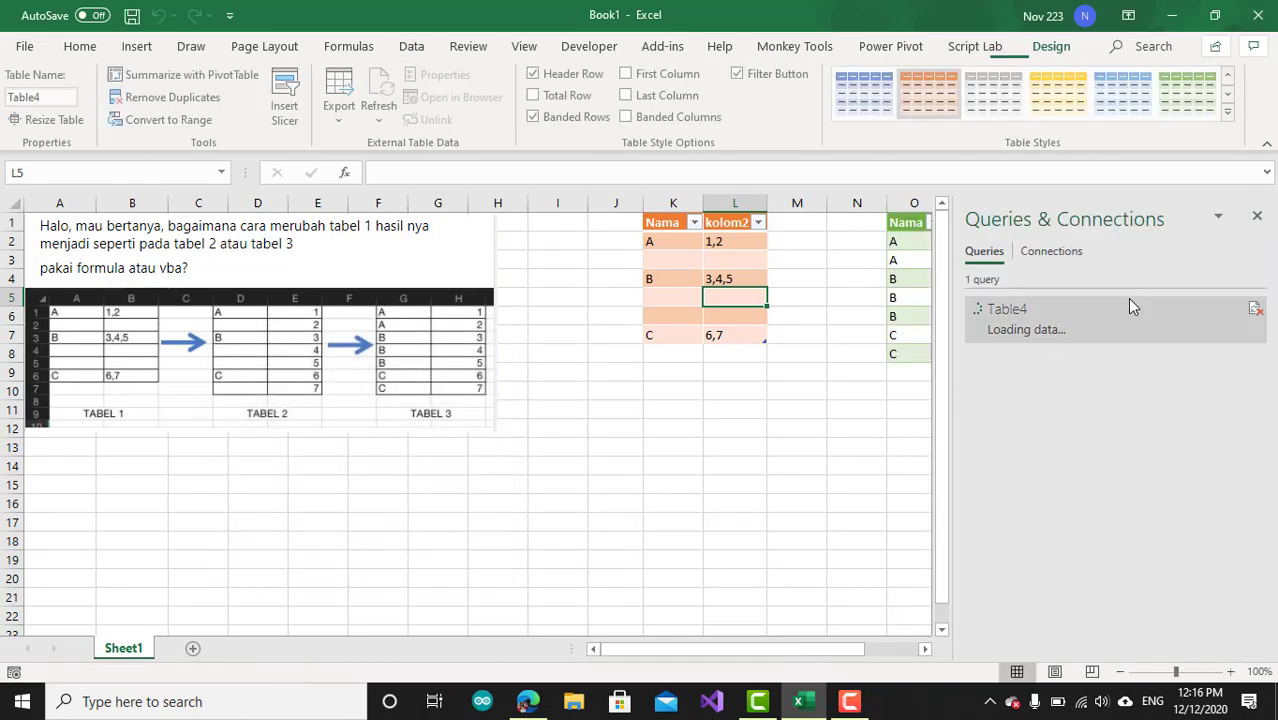
pyautogui.click(1257, 218)
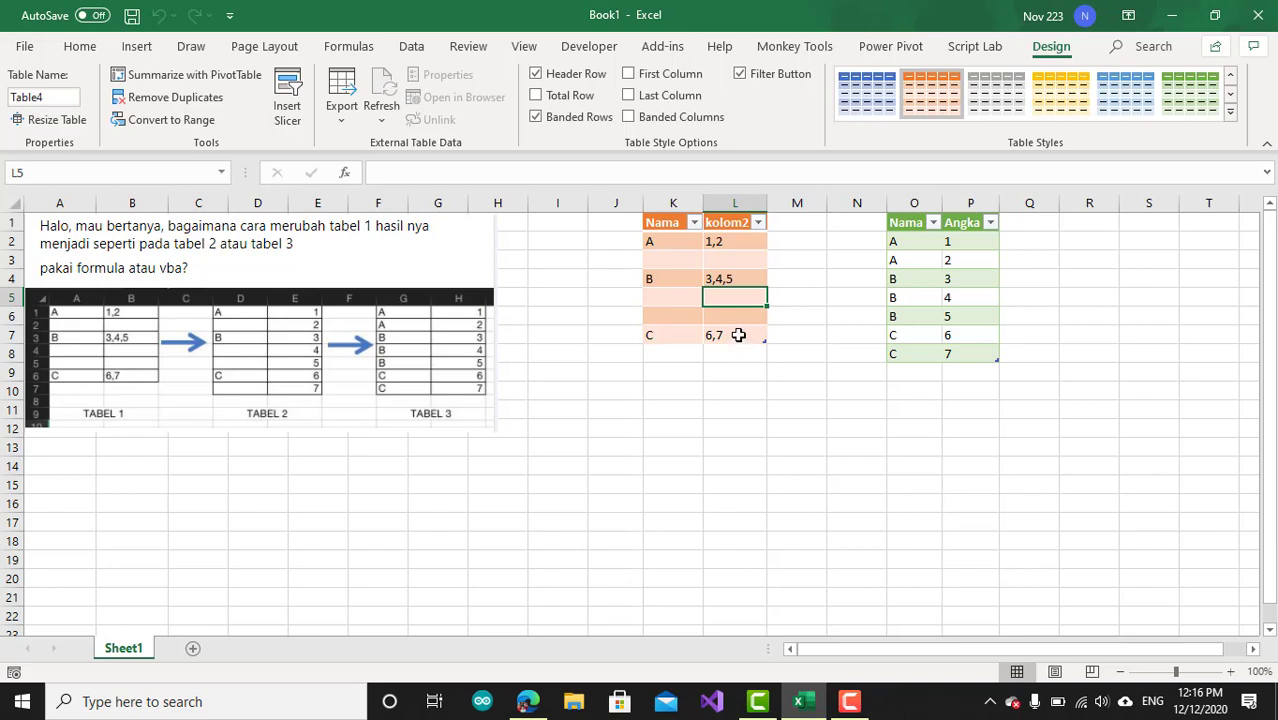
# Change A's numbers in L2 to 1,2,8,9 and refresh the output table
pyautogui.click(739, 244)
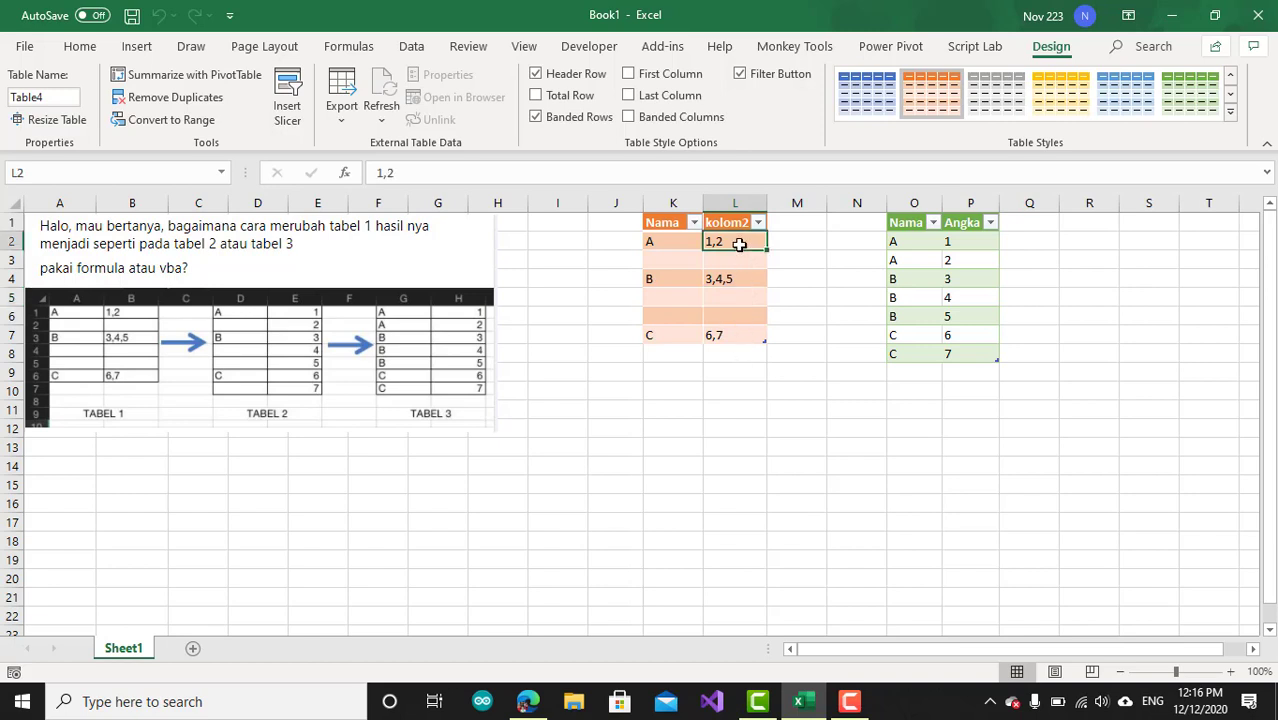
pyautogui.doubleClick(739, 244)
pyautogui.write(',8,9')
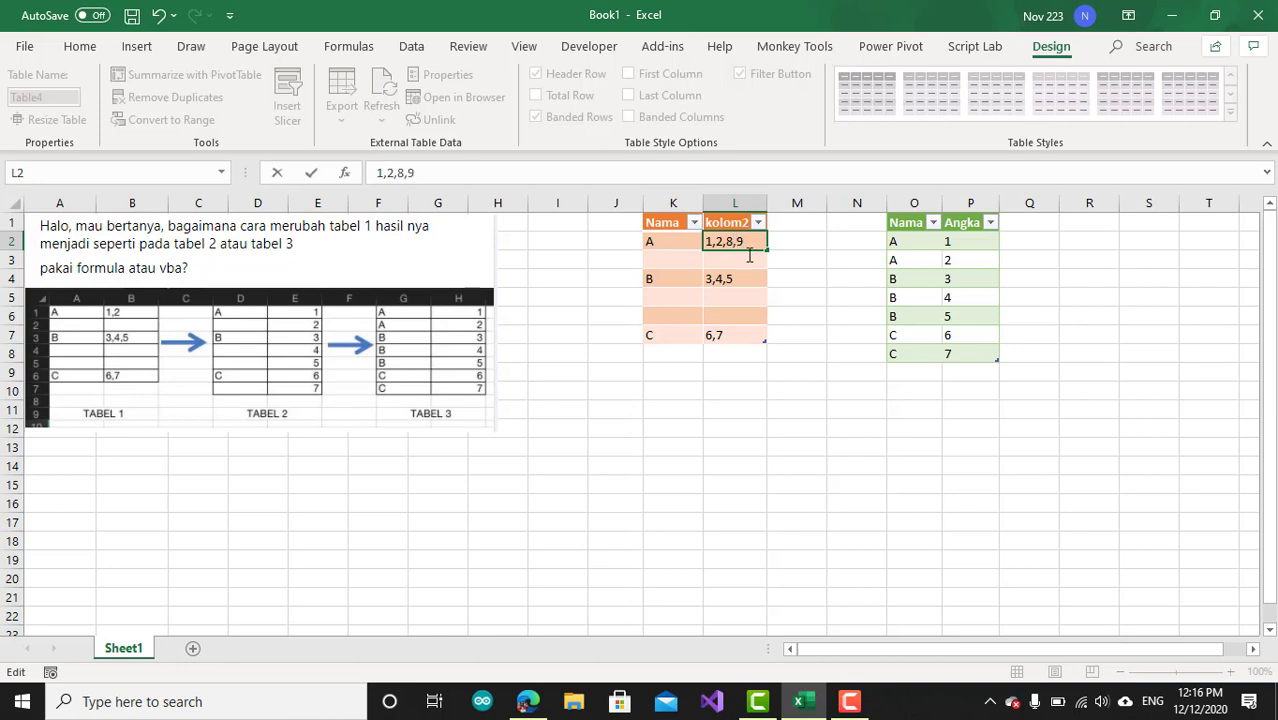
pyautogui.click(780, 332)
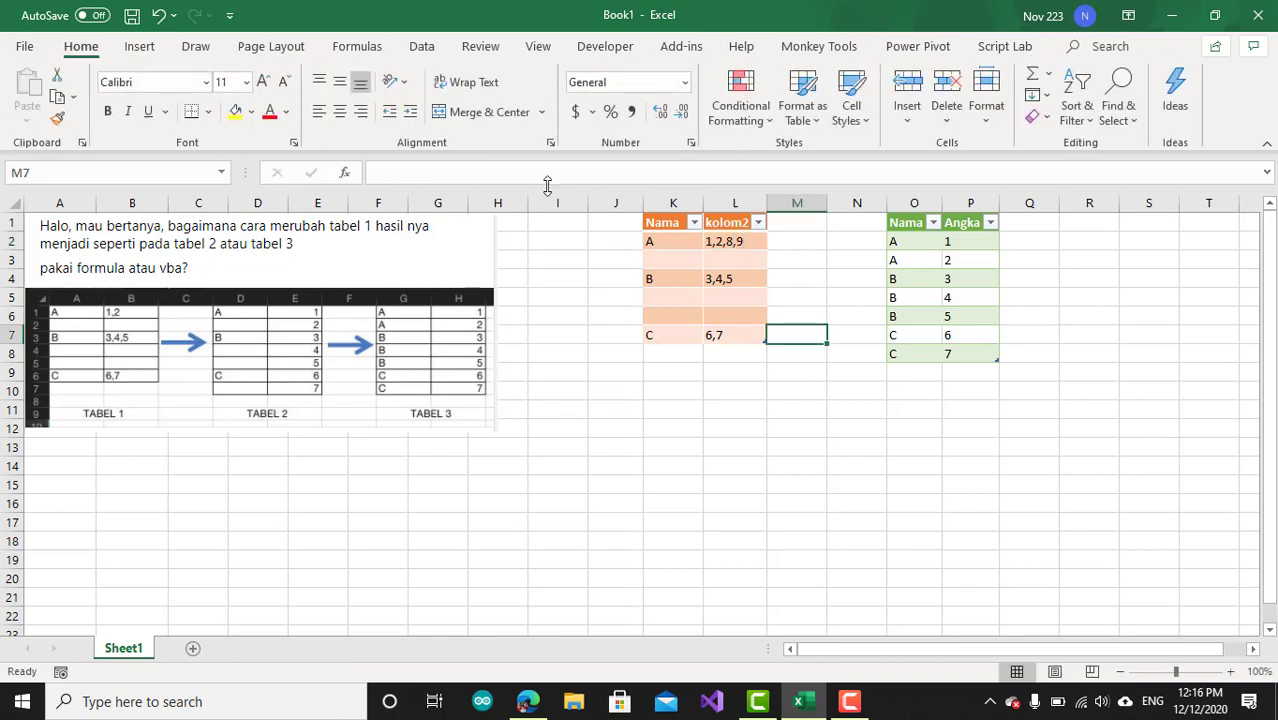
pyautogui.click(421, 48)
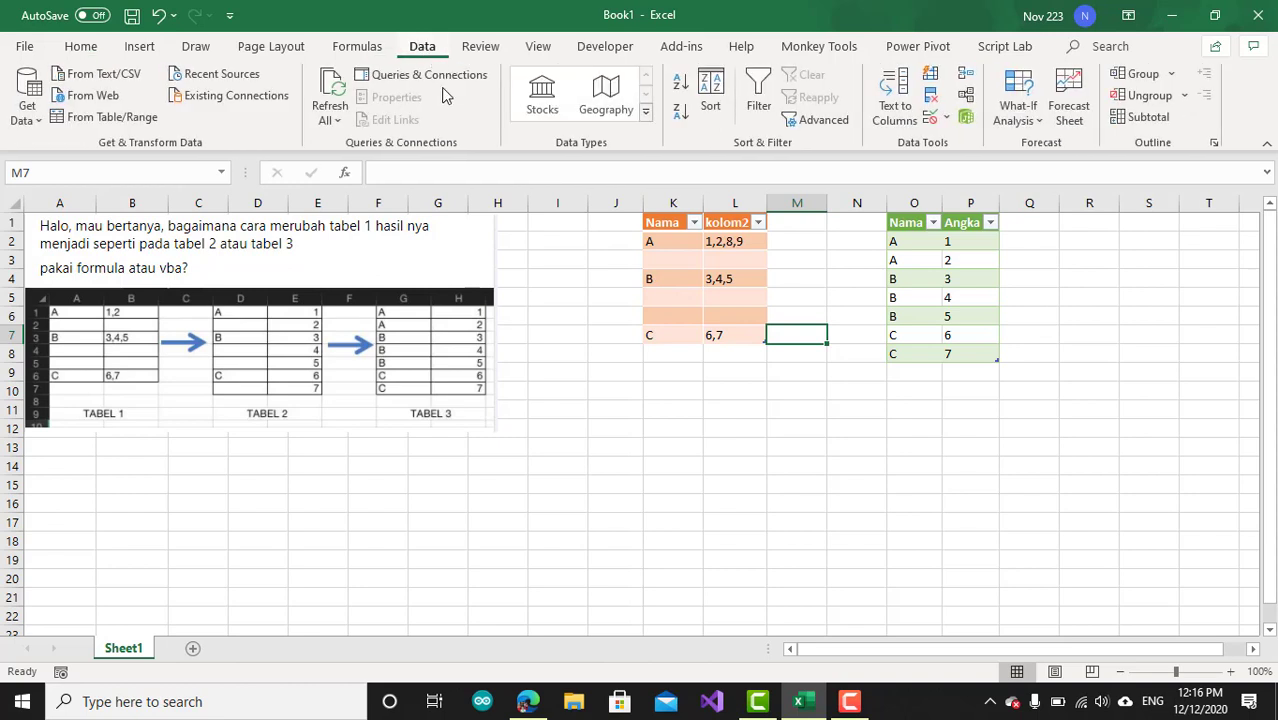
pyautogui.click(334, 92)
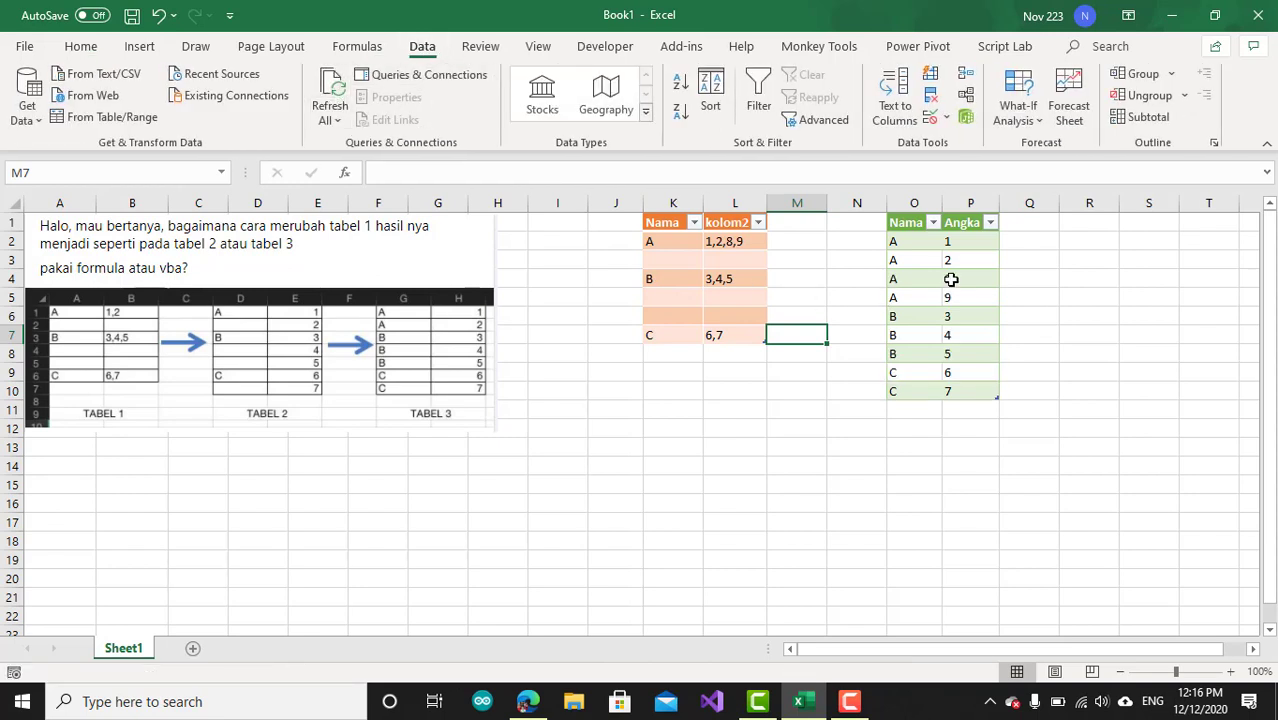
pyautogui.click(948, 298)
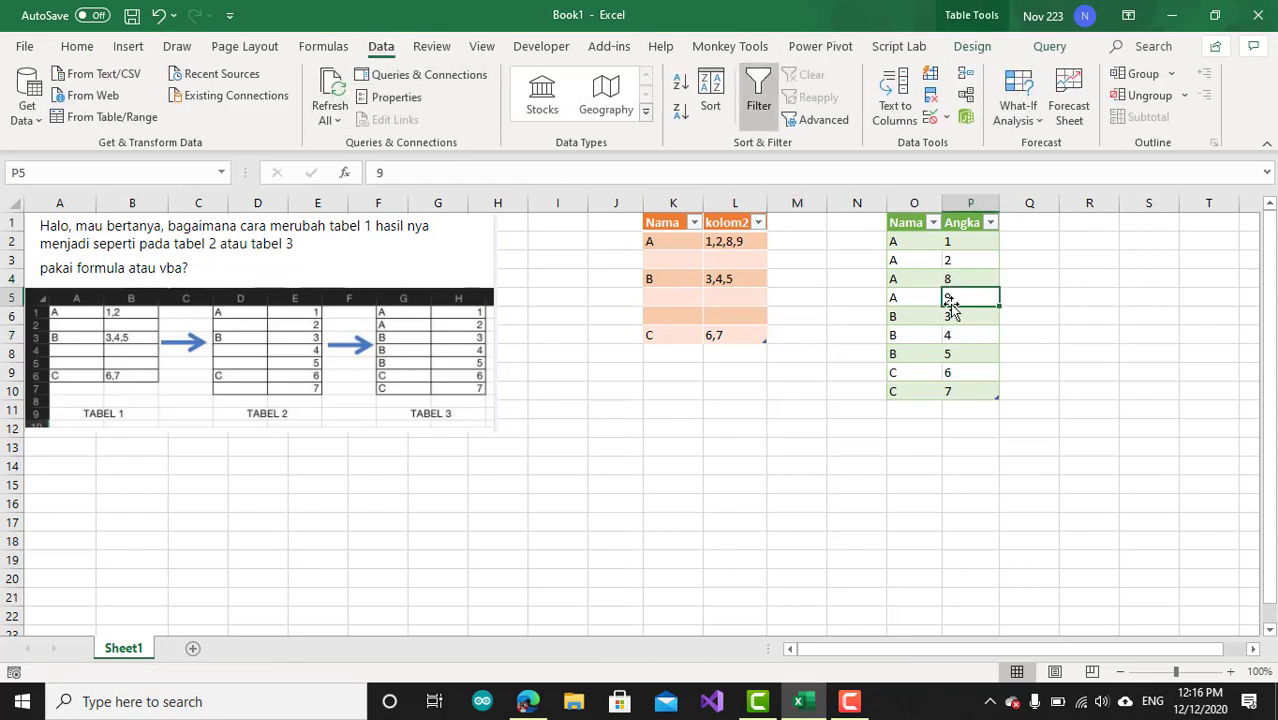
# Add a source row D with numbers 3,4,5 and refresh all again
pyautogui.click(746, 338)
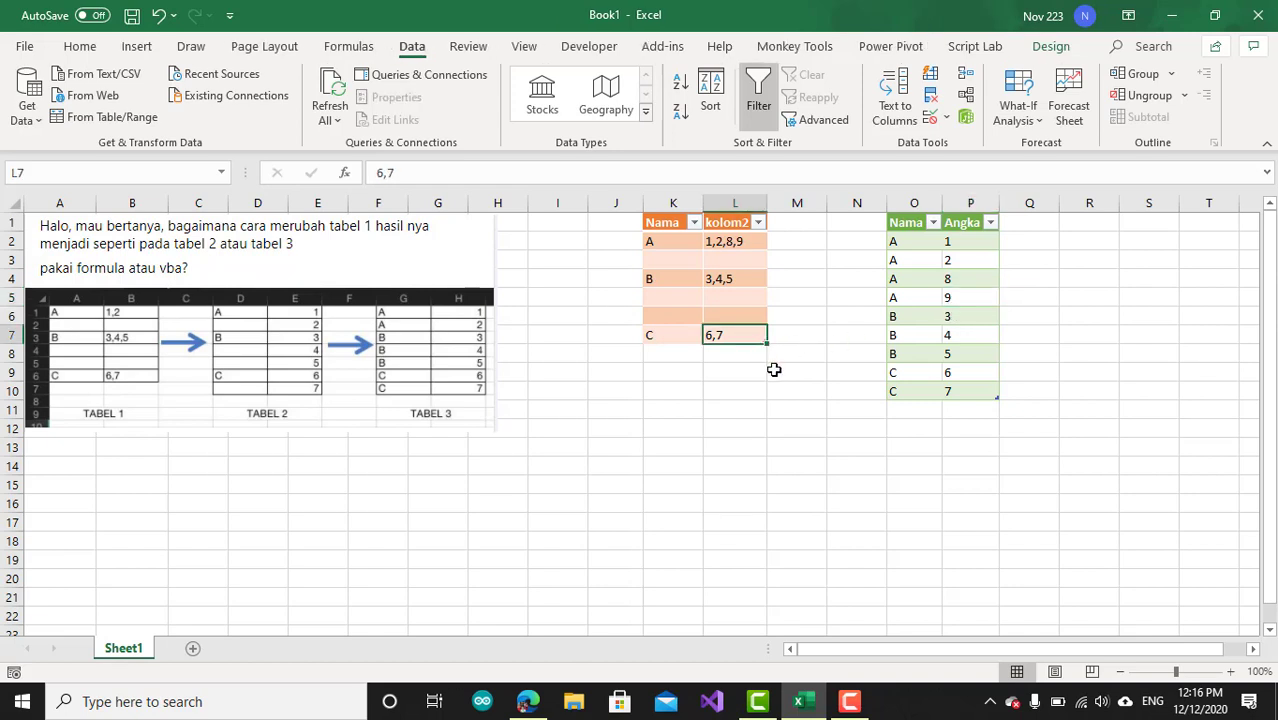
pyautogui.press('Tab')
pyautogui.press('Tab')
pyautogui.press('Tab')
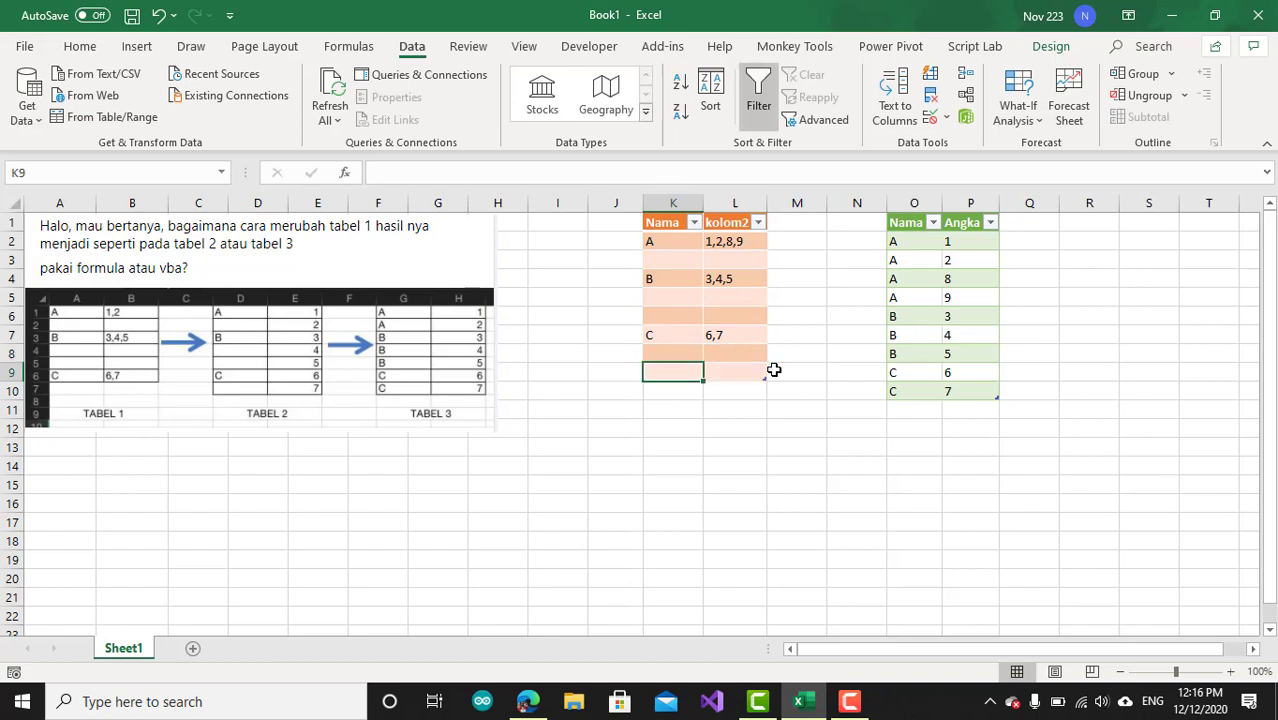
pyautogui.press('Tab')
pyautogui.press('Tab')
pyautogui.write('D')
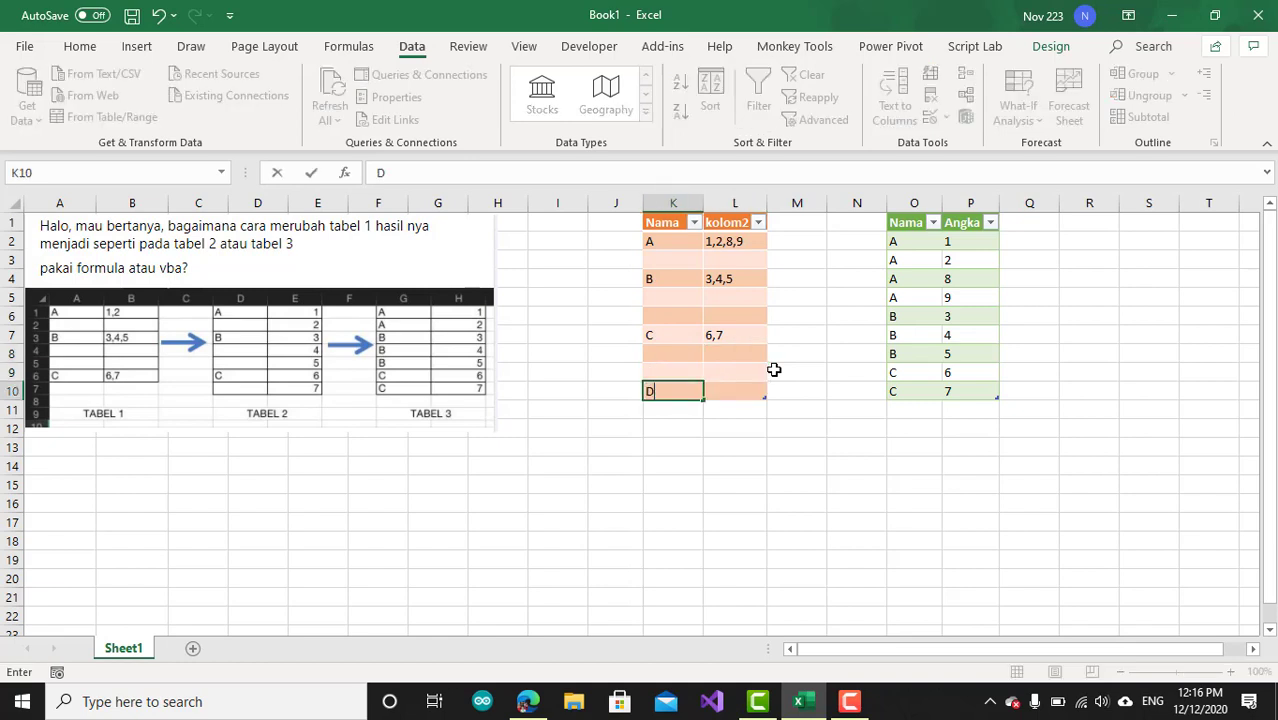
pyautogui.click(758, 393)
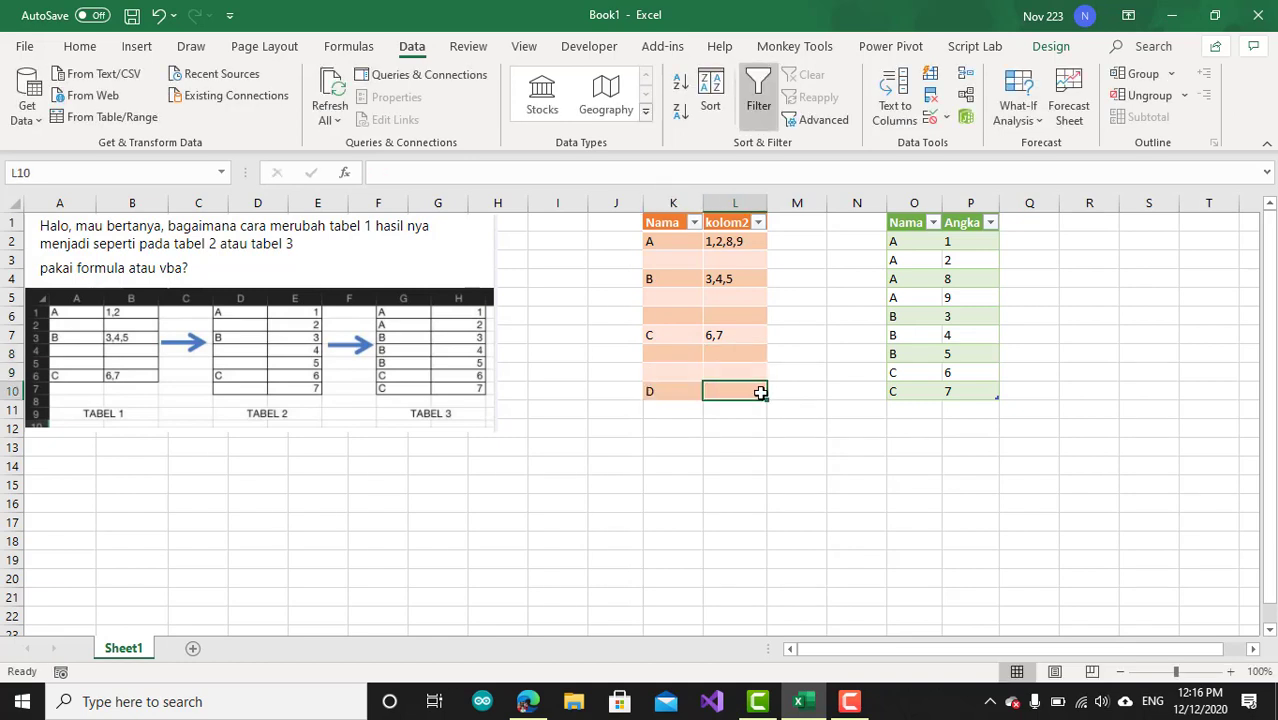
pyautogui.write('3')
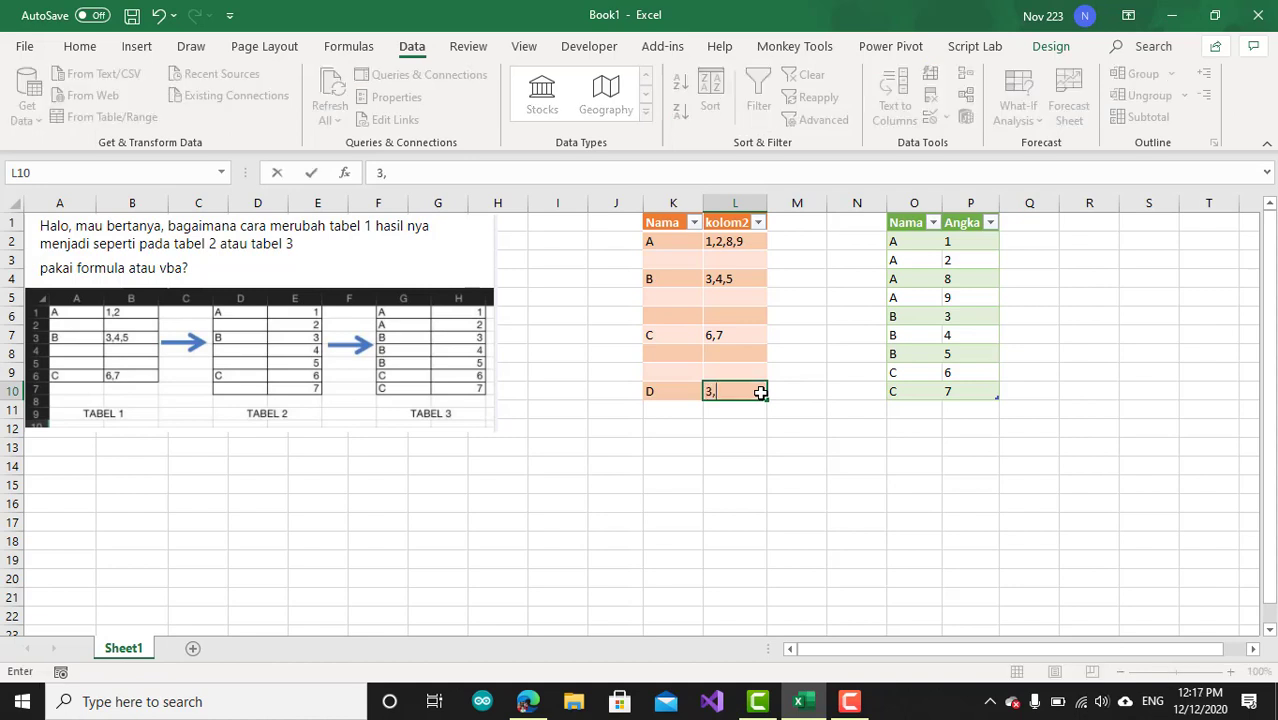
pyautogui.write(',4,5')
pyautogui.click(810, 370)
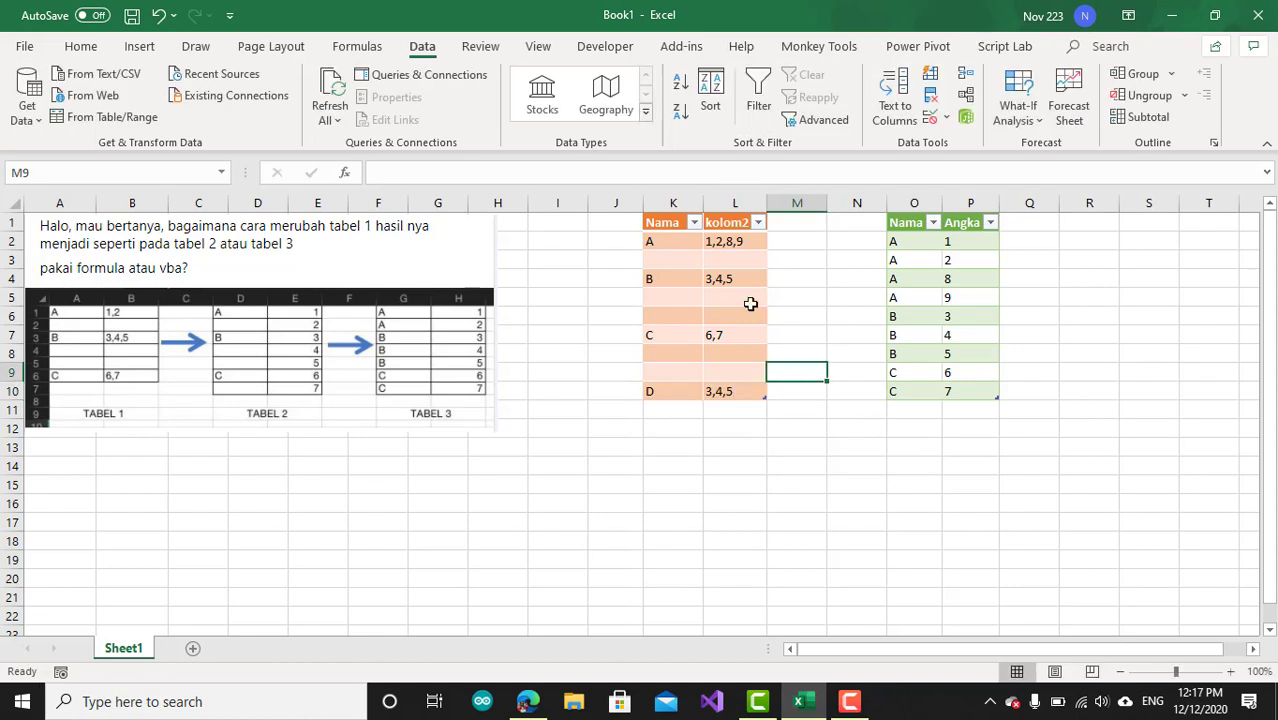
pyautogui.click(331, 92)
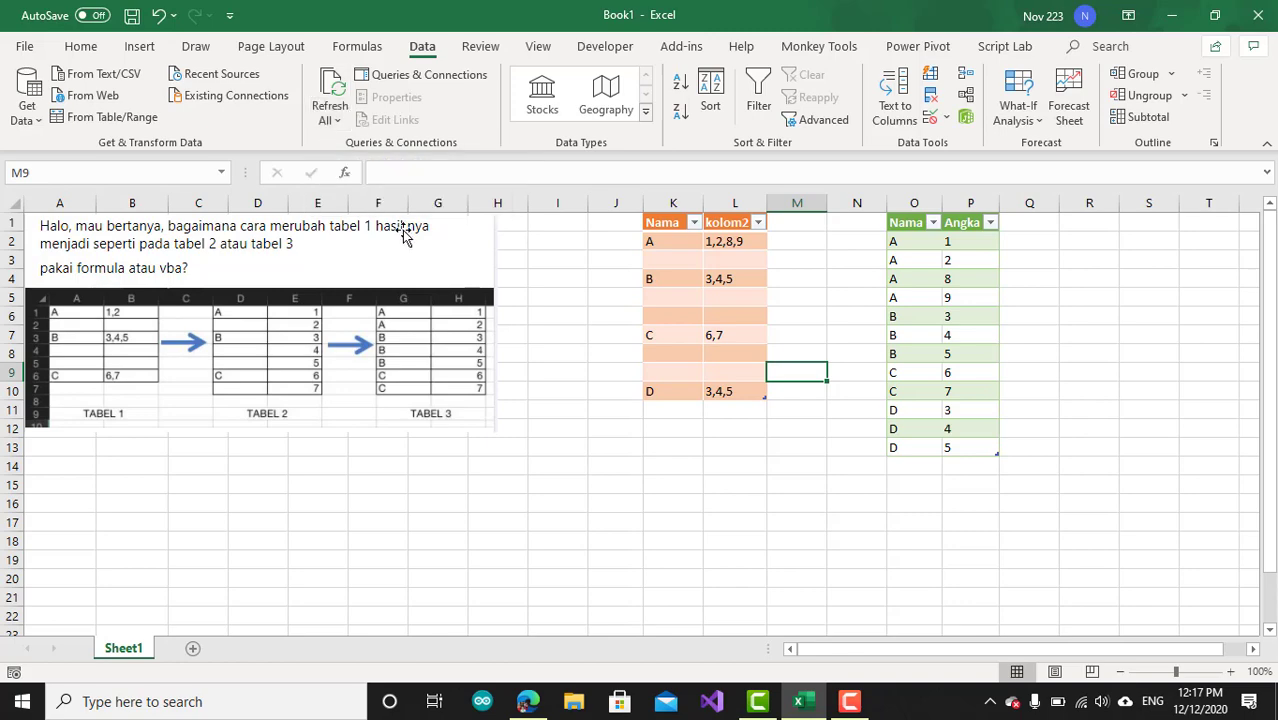
# Switch to the Facebook group page in the browser and scroll up to its cover photo
pyautogui.click(527, 701)
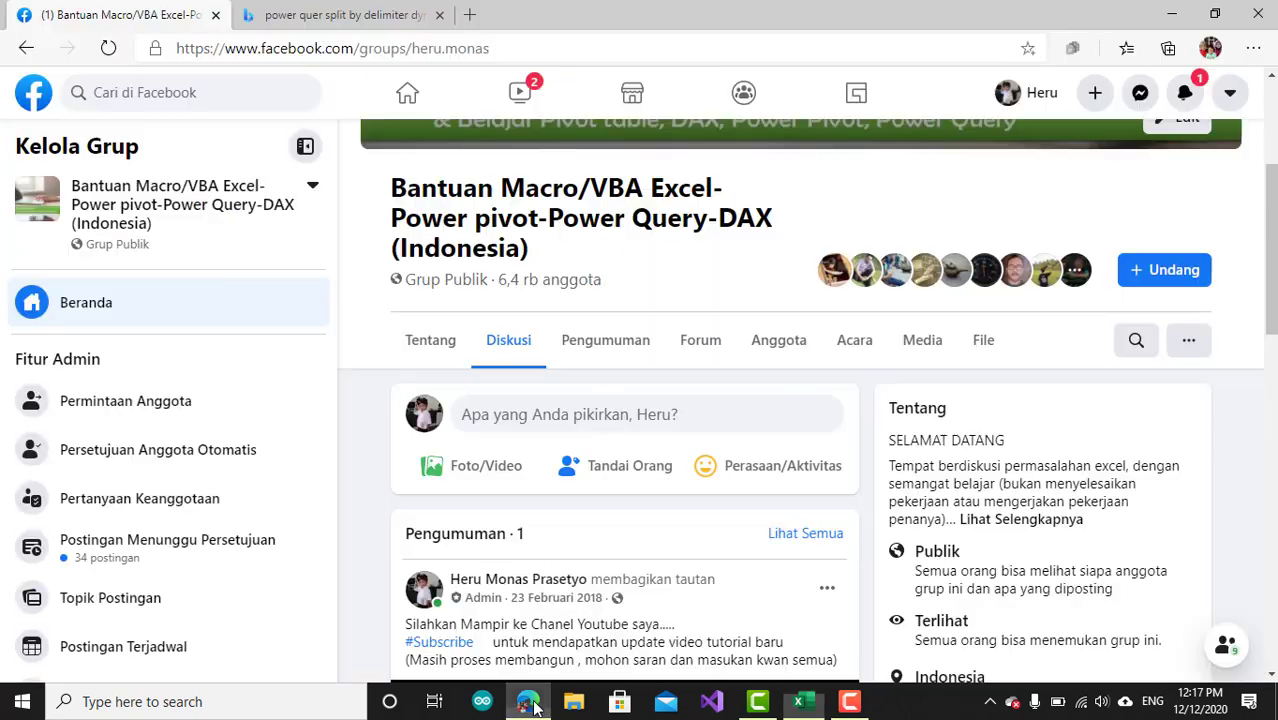
pyautogui.scroll(3, 690, 420)
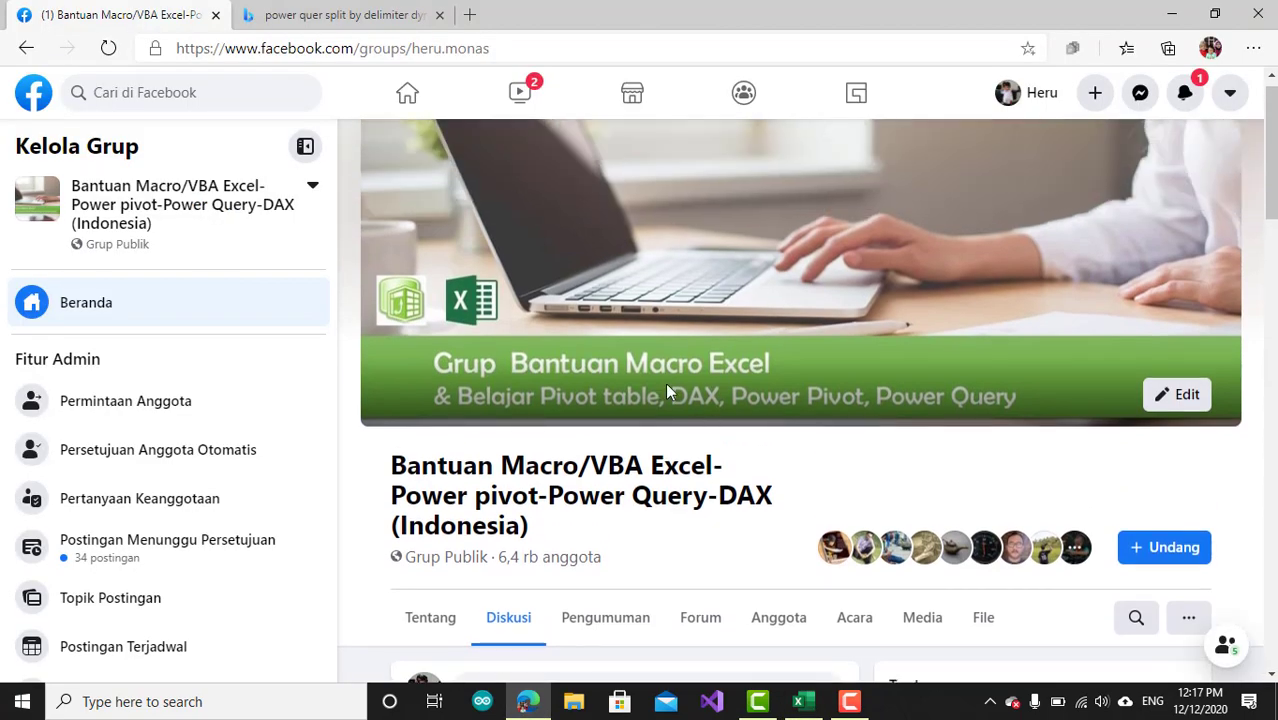